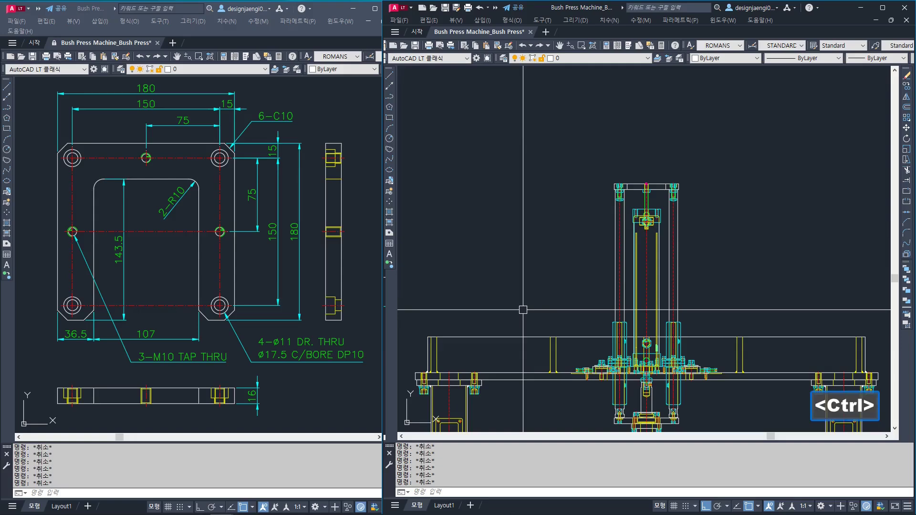
Step: Examine the plate's location in the assembly and its overall size, slot, holes, chamfers and corner radii in the reference drawing
{"action": "key", "text": "ctrl+3"}
{"action": "mouse_move", "coordinate": [677, 208]}
{"action": "left_mouse_down"}
{"action": "mouse_move", "coordinate": [596, 191]}
{"action": "mouse_move", "coordinate": [690, 149]}
{"action": "mouse_move", "coordinate": [685, 218]}
{"action": "mouse_move", "coordinate": [707, 212]}
{"action": "left_mouse_up"}
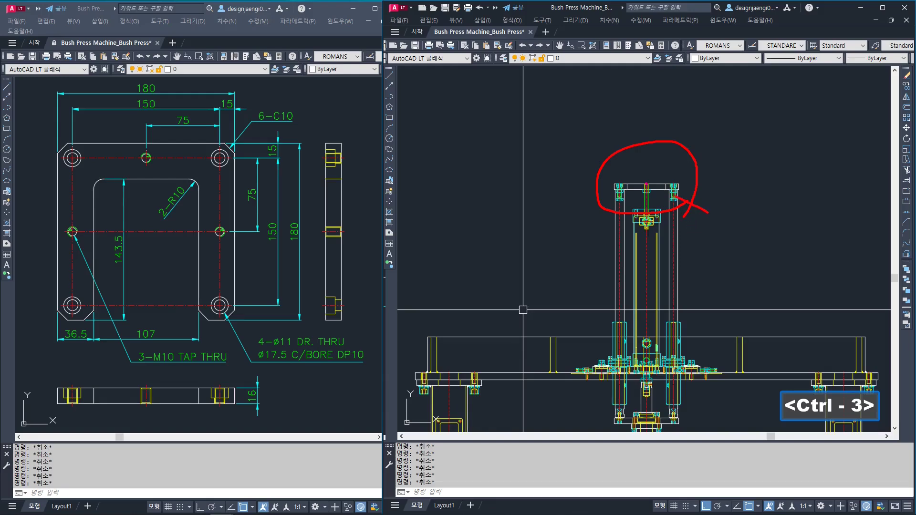
{"action": "left_click_drag", "start_coordinate": [650, 199], "coordinate": [699, 242]}
{"action": "left_click_drag", "start_coordinate": [156, 98], "coordinate": [156, 84]}
{"action": "mouse_move", "coordinate": [290, 253]}
{"action": "left_mouse_down"}
{"action": "mouse_move", "coordinate": [287, 219]}
{"action": "mouse_move", "coordinate": [300, 247]}
{"action": "left_mouse_up"}
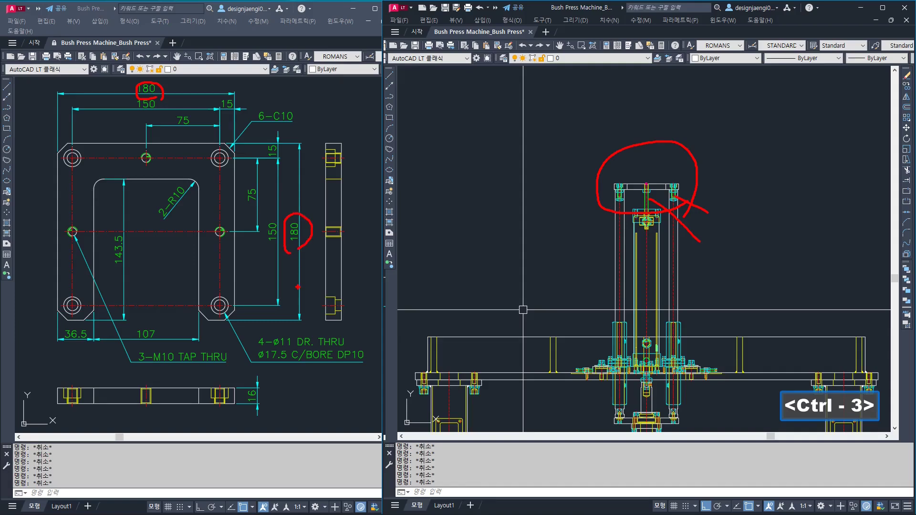
{"action": "mouse_move", "coordinate": [98, 321]}
{"action": "left_mouse_down"}
{"action": "mouse_move", "coordinate": [104, 184]}
{"action": "mouse_move", "coordinate": [204, 186]}
{"action": "mouse_move", "coordinate": [196, 289]}
{"action": "left_mouse_up"}
{"action": "left_click_drag", "start_coordinate": [128, 340], "coordinate": [151, 343]}
{"action": "mouse_move", "coordinate": [87, 349]}
{"action": "left_mouse_down"}
{"action": "mouse_move", "coordinate": [65, 347]}
{"action": "mouse_move", "coordinate": [85, 327]}
{"action": "left_mouse_up"}
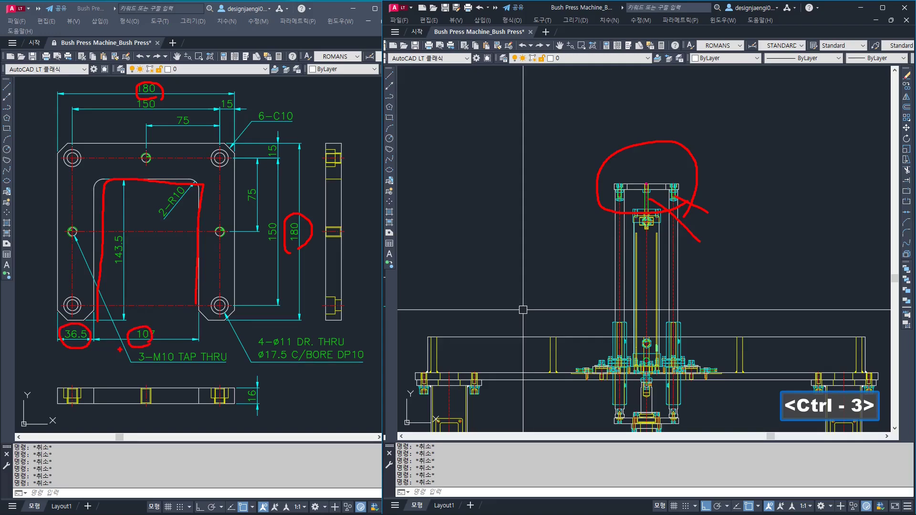
{"action": "mouse_move", "coordinate": [258, 416]}
{"action": "left_mouse_down"}
{"action": "mouse_move", "coordinate": [240, 388]}
{"action": "mouse_move", "coordinate": [261, 416]}
{"action": "left_mouse_up"}
{"action": "mouse_move", "coordinate": [273, 247]}
{"action": "left_mouse_down"}
{"action": "mouse_move", "coordinate": [257, 225]}
{"action": "mouse_move", "coordinate": [271, 260]}
{"action": "left_mouse_up"}
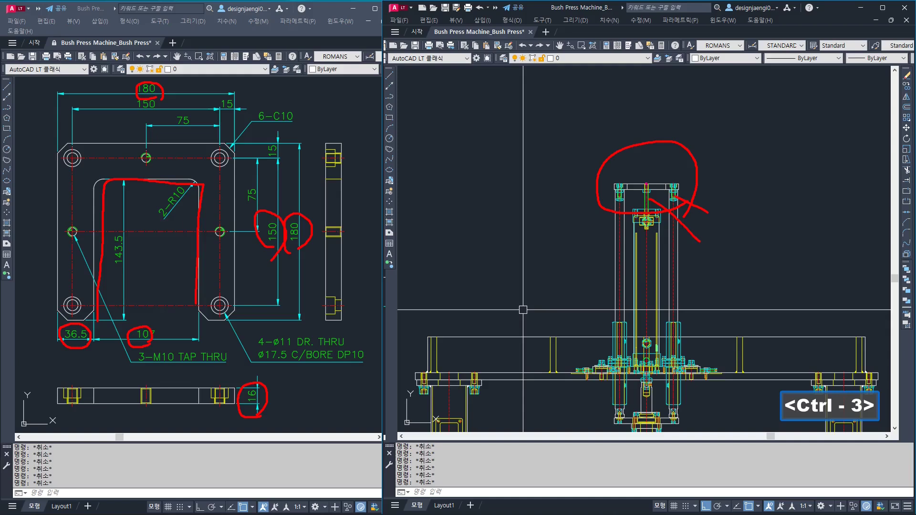
{"action": "mouse_move", "coordinate": [164, 116]}
{"action": "left_mouse_down"}
{"action": "mouse_move", "coordinate": [135, 114]}
{"action": "mouse_move", "coordinate": [166, 109]}
{"action": "left_mouse_up"}
{"action": "mouse_move", "coordinate": [304, 367]}
{"action": "left_mouse_down"}
{"action": "mouse_move", "coordinate": [249, 355]}
{"action": "mouse_move", "coordinate": [328, 330]}
{"action": "mouse_move", "coordinate": [365, 355]}
{"action": "mouse_move", "coordinate": [305, 372]}
{"action": "left_mouse_up"}
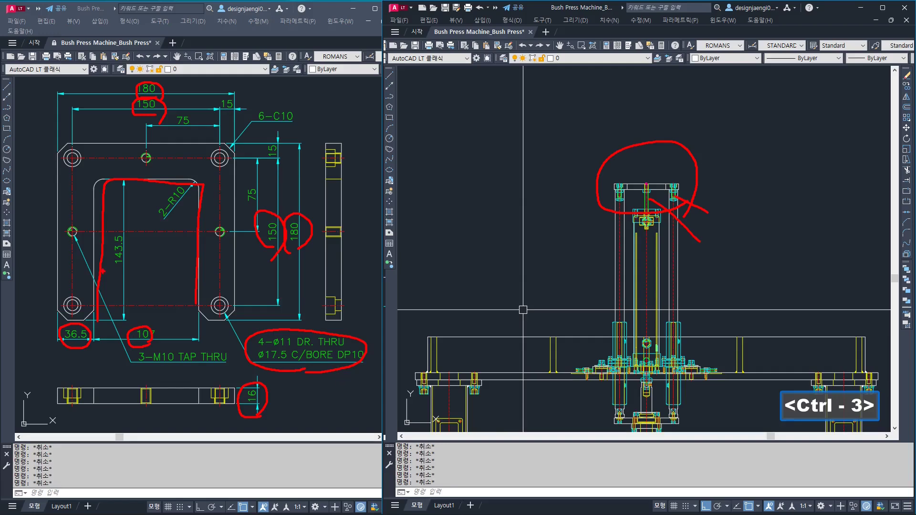
{"action": "left_click_drag", "start_coordinate": [88, 226], "coordinate": [85, 237]}
{"action": "mouse_move", "coordinate": [144, 178]}
{"action": "left_mouse_down"}
{"action": "mouse_move", "coordinate": [135, 154]}
{"action": "mouse_move", "coordinate": [149, 179]}
{"action": "left_mouse_up"}
{"action": "mouse_move", "coordinate": [215, 228]}
{"action": "left_mouse_down"}
{"action": "mouse_move", "coordinate": [226, 250]}
{"action": "mouse_move", "coordinate": [212, 225]}
{"action": "left_mouse_up"}
{"action": "mouse_move", "coordinate": [174, 371]}
{"action": "left_mouse_down"}
{"action": "mouse_move", "coordinate": [135, 358]}
{"action": "mouse_move", "coordinate": [214, 347]}
{"action": "mouse_move", "coordinate": [230, 365]}
{"action": "mouse_move", "coordinate": [164, 375]}
{"action": "left_mouse_up"}
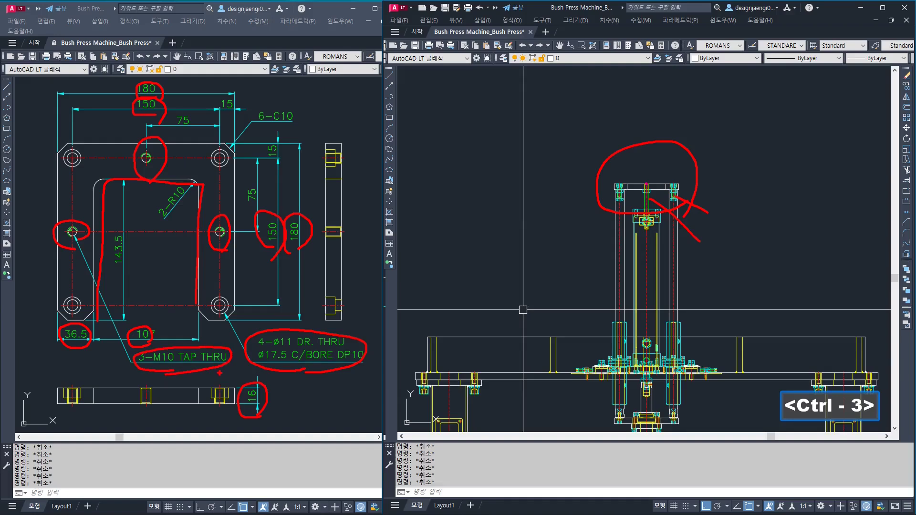
{"action": "mouse_move", "coordinate": [285, 138]}
{"action": "left_mouse_down"}
{"action": "mouse_move", "coordinate": [252, 130]}
{"action": "mouse_move", "coordinate": [274, 97]}
{"action": "mouse_move", "coordinate": [290, 132]}
{"action": "left_mouse_up"}
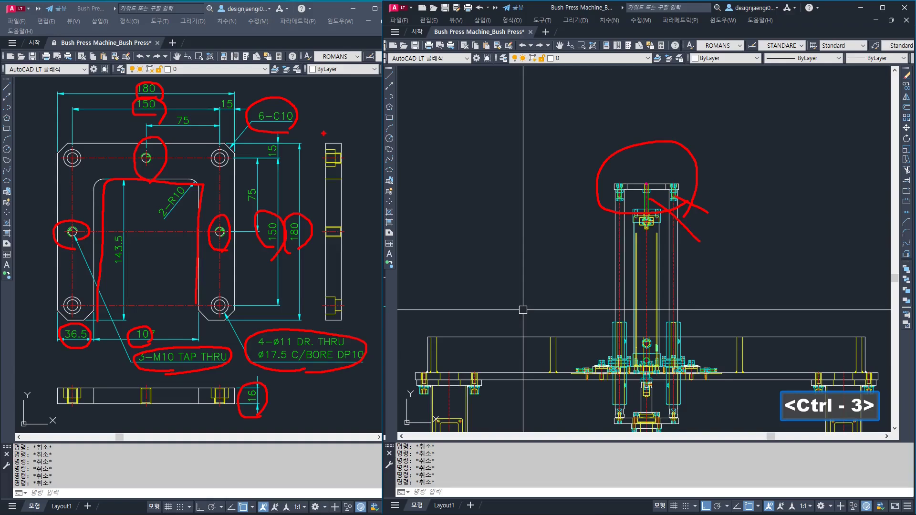
{"action": "left_click_drag", "start_coordinate": [68, 136], "coordinate": [87, 145]}
{"action": "left_click_drag", "start_coordinate": [99, 332], "coordinate": [91, 317]}
{"action": "mouse_move", "coordinate": [181, 322]}
{"action": "left_mouse_down"}
{"action": "mouse_move", "coordinate": [201, 317]}
{"action": "mouse_move", "coordinate": [211, 329]}
{"action": "left_mouse_up"}
{"action": "mouse_move", "coordinate": [235, 319]}
{"action": "left_mouse_down"}
{"action": "mouse_move", "coordinate": [243, 311]}
{"action": "mouse_move", "coordinate": [252, 324]}
{"action": "left_mouse_up"}
{"action": "key", "text": "r"}
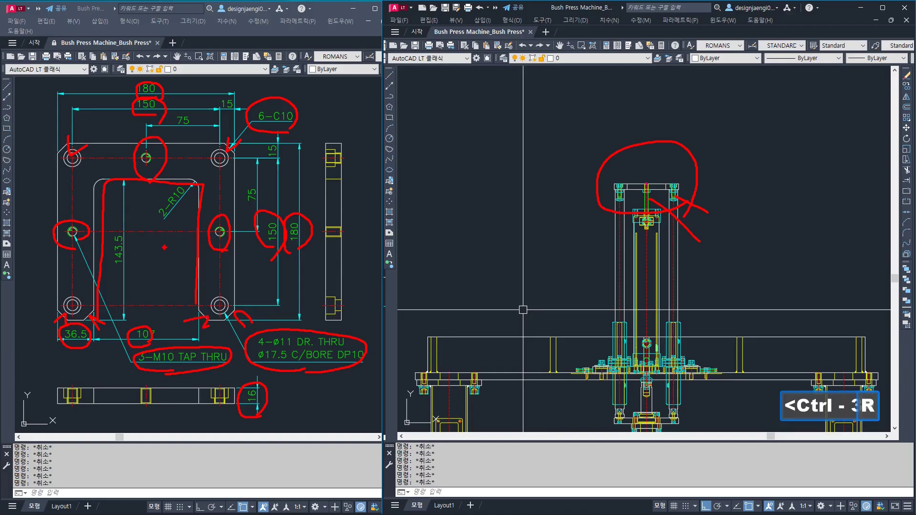
{"action": "key", "text": "g"}
{"action": "mouse_move", "coordinate": [180, 216]}
{"action": "left_mouse_down"}
{"action": "mouse_move", "coordinate": [177, 223]}
{"action": "mouse_move", "coordinate": [160, 185]}
{"action": "mouse_move", "coordinate": [202, 196]}
{"action": "mouse_move", "coordinate": [165, 228]}
{"action": "left_mouse_up"}
{"action": "key", "text": "ctrl+3"}
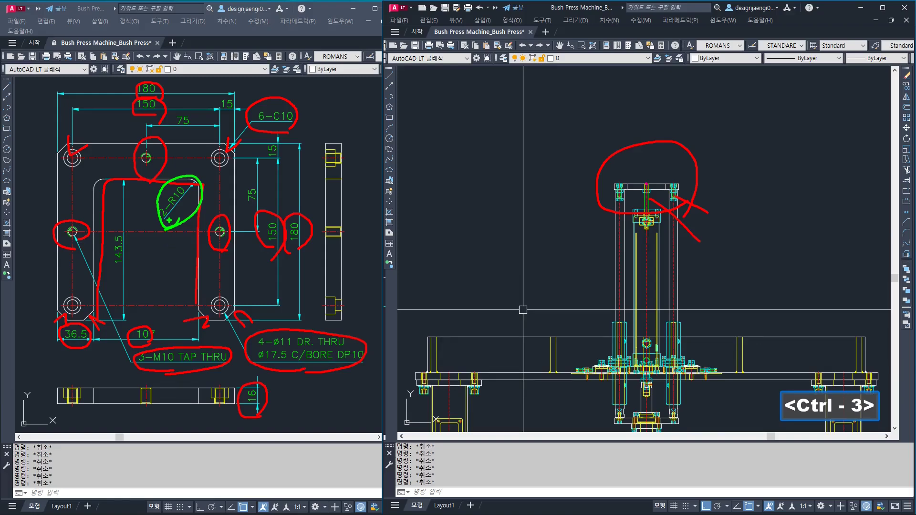
{"action": "left_click_drag", "start_coordinate": [96, 197], "coordinate": [112, 179]}
{"action": "key", "text": "Escape"}
Step: Draw a 180 by 180 square from lines in the empty area beside the fastener symbol table
{"action": "scroll", "coordinate": [555, 176], "scroll_direction": "down", "scroll_amount": 6}
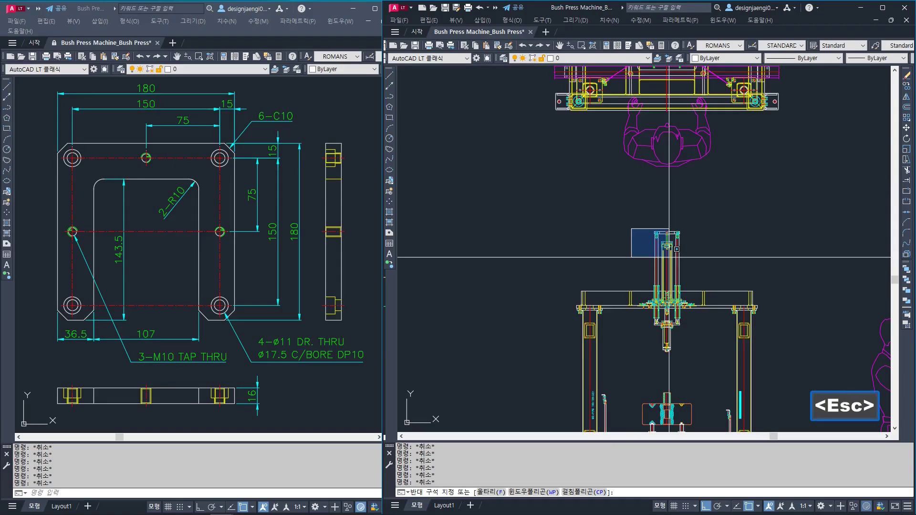
{"action": "left_click", "coordinate": [624, 200]}
{"action": "key", "text": "Escape"}
{"action": "scroll", "coordinate": [562, 205], "scroll_direction": "down", "scroll_amount": 5}
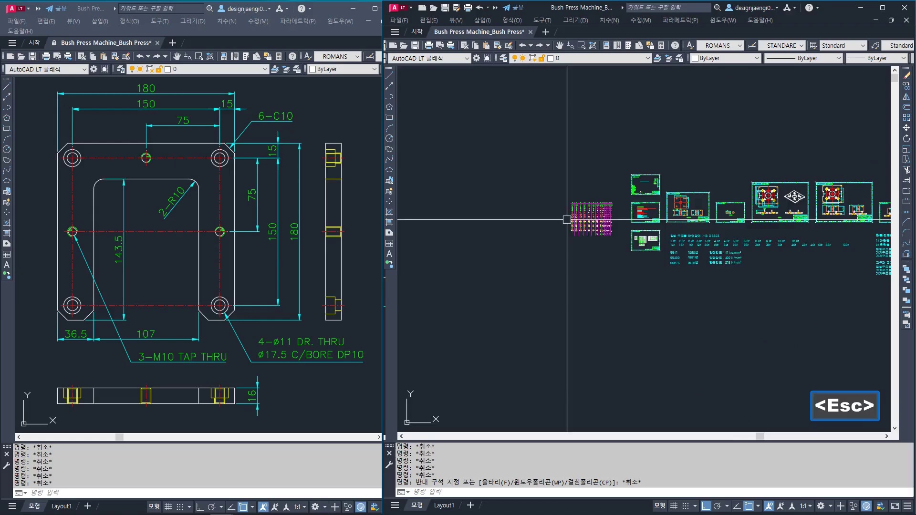
{"action": "scroll", "coordinate": [507, 211], "scroll_direction": "up", "scroll_amount": 4}
{"action": "middle_click_drag", "start_coordinate": [507, 211], "coordinate": [623, 224]}
{"action": "type", "text": "l"}
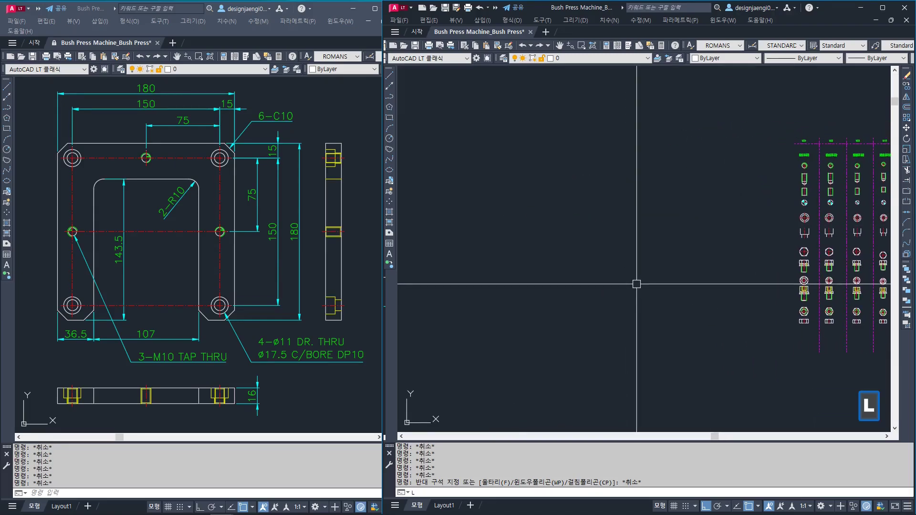
{"action": "key", "text": "space"}
{"action": "left_click", "coordinate": [573, 204]}
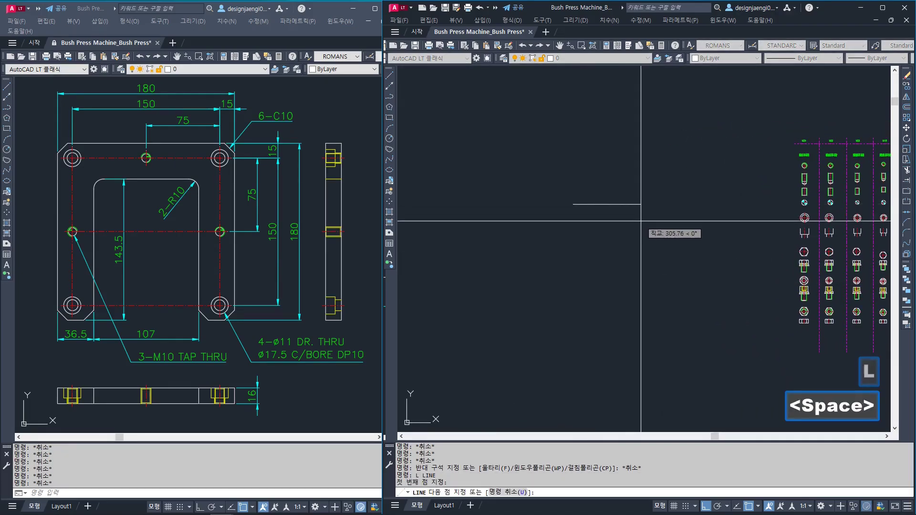
{"action": "type", "text": "180"}
{"action": "key", "text": "Return"}
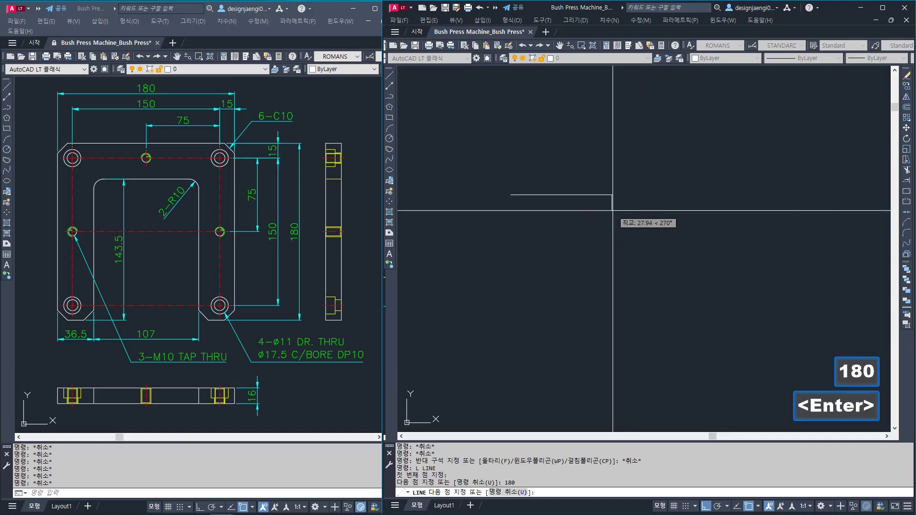
{"action": "scroll", "coordinate": [602, 214], "scroll_direction": "up", "scroll_amount": 5}
{"action": "type", "text": "180"}
{"action": "key", "text": "Return"}
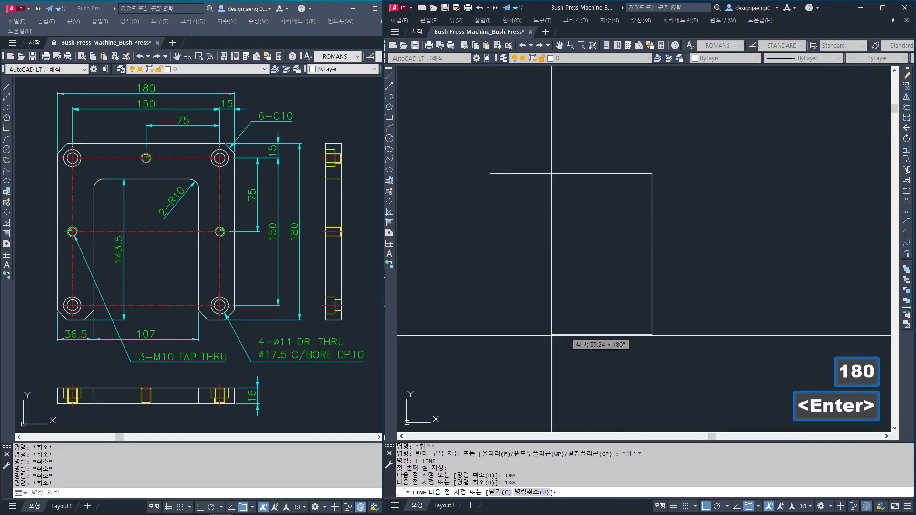
{"action": "type", "text": "180"}
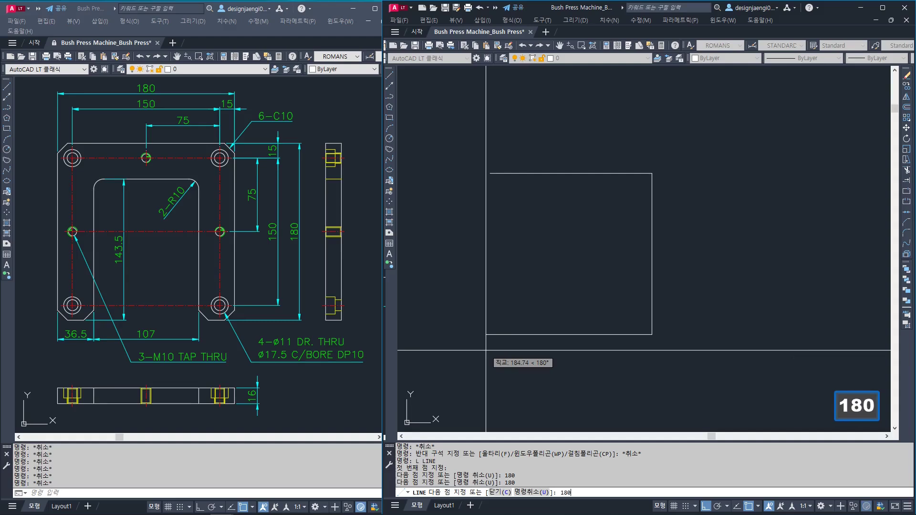
{"action": "key", "text": "Return"}
{"action": "left_click", "coordinate": [490, 173]}
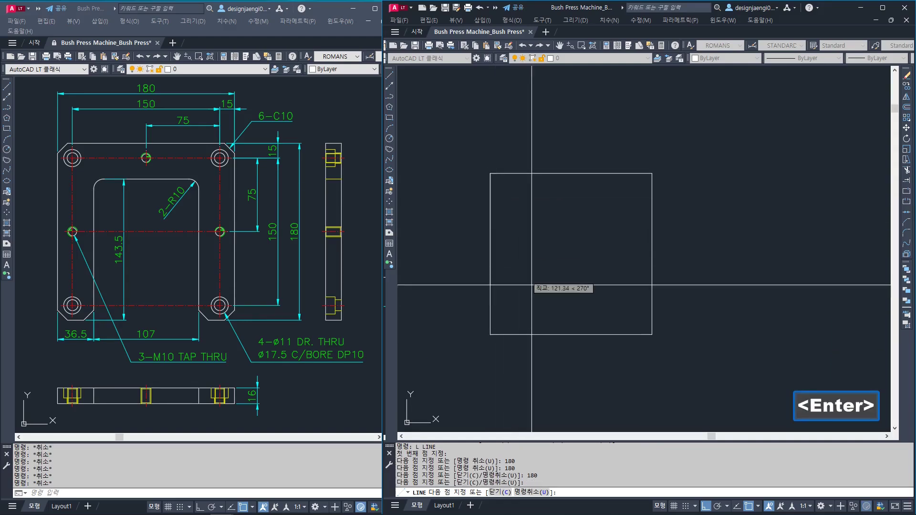
{"action": "key", "text": "Escape"}
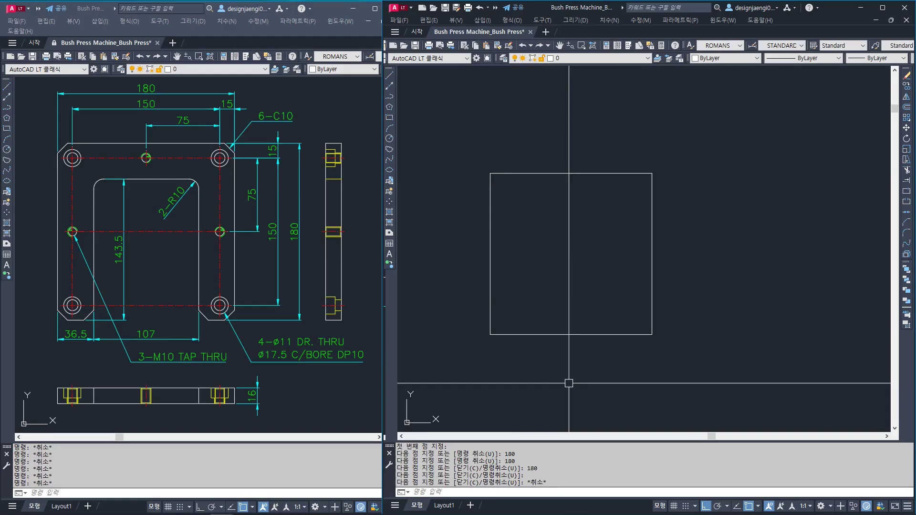
Step: Examine the leg widths on both sides of the slot and the hole position dimensions in the reference drawing
{"action": "key", "text": "ctrl+3"}
{"action": "mouse_move", "coordinate": [81, 347]}
{"action": "left_mouse_down"}
{"action": "mouse_move", "coordinate": [47, 335]}
{"action": "mouse_move", "coordinate": [92, 336]}
{"action": "left_mouse_up"}
{"action": "mouse_move", "coordinate": [224, 349]}
{"action": "left_mouse_down"}
{"action": "mouse_move", "coordinate": [203, 329]}
{"action": "mouse_move", "coordinate": [236, 339]}
{"action": "left_mouse_up"}
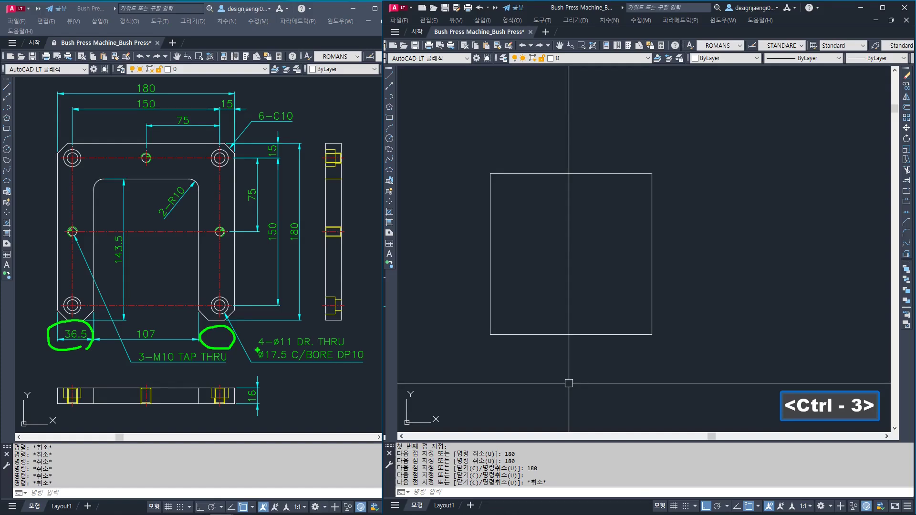
{"action": "left_click_drag", "start_coordinate": [572, 178], "coordinate": [576, 315]}
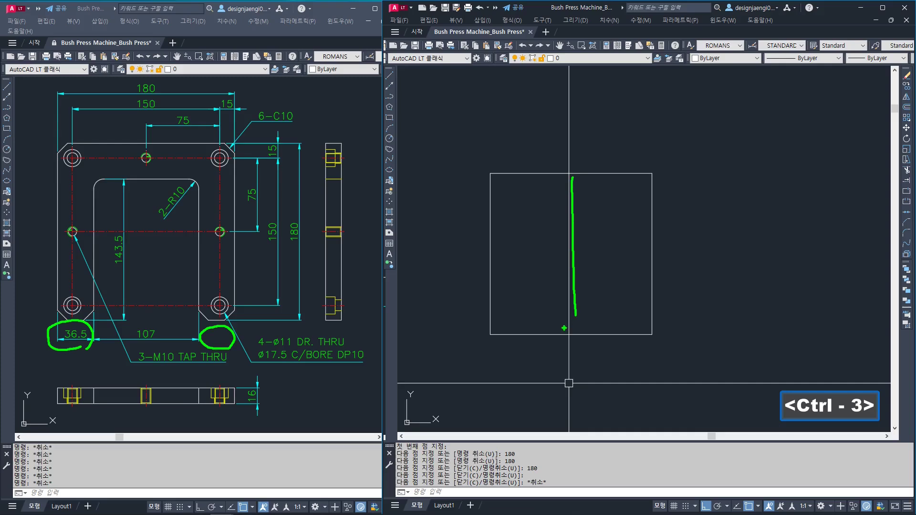
{"action": "mouse_move", "coordinate": [209, 354]}
{"action": "left_mouse_down"}
{"action": "mouse_move", "coordinate": [245, 330]}
{"action": "mouse_move", "coordinate": [233, 361]}
{"action": "left_mouse_up"}
{"action": "left_click_drag", "start_coordinate": [99, 354], "coordinate": [93, 339]}
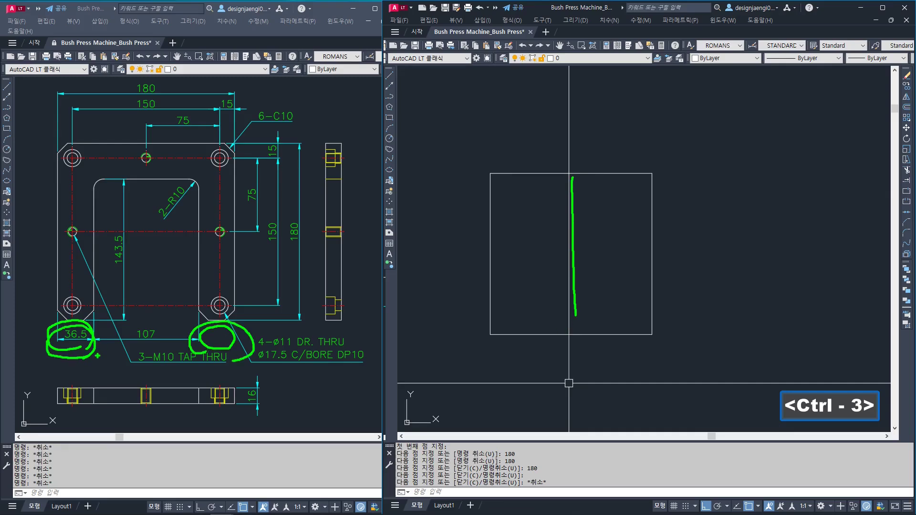
{"action": "mouse_move", "coordinate": [283, 160]}
{"action": "left_mouse_down"}
{"action": "mouse_move", "coordinate": [261, 165]}
{"action": "mouse_move", "coordinate": [285, 168]}
{"action": "left_mouse_up"}
{"action": "mouse_move", "coordinate": [191, 119]}
{"action": "left_mouse_down"}
{"action": "mouse_move", "coordinate": [179, 132]}
{"action": "mouse_move", "coordinate": [192, 148]}
{"action": "left_mouse_up"}
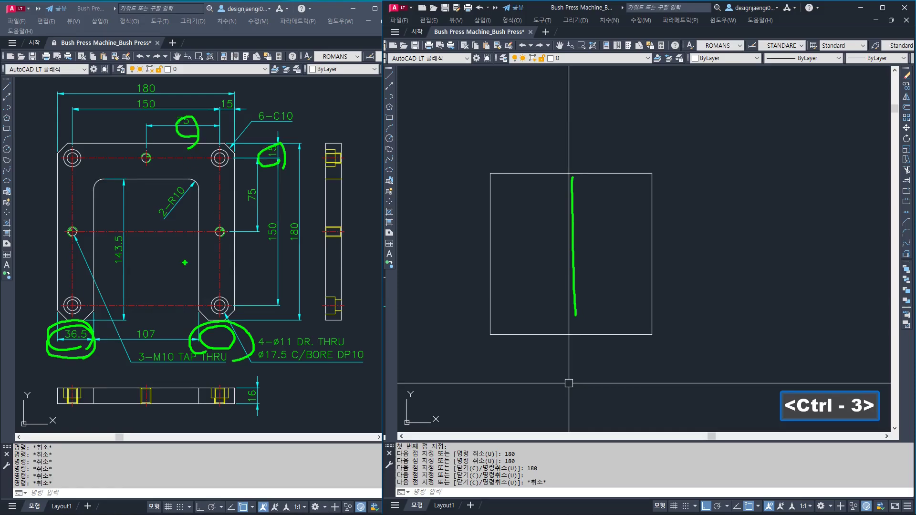
{"action": "key", "text": "Escape"}
{"action": "left_click", "coordinate": [581, 307]}
{"action": "key", "text": "Escape"}
Step: Offset the square's left and right edges inward by 36.5 to form the slot's side lines
{"action": "type", "text": "o"}
{"action": "key", "text": "space"}
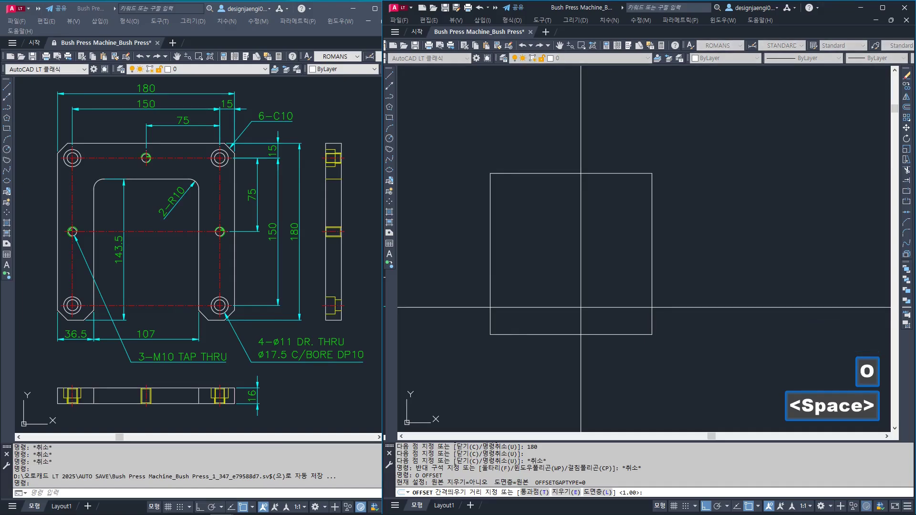
{"action": "type", "text": "36.5"}
{"action": "key", "text": "space"}
{"action": "left_click", "coordinate": [491, 285]}
{"action": "left_click", "coordinate": [556, 306]}
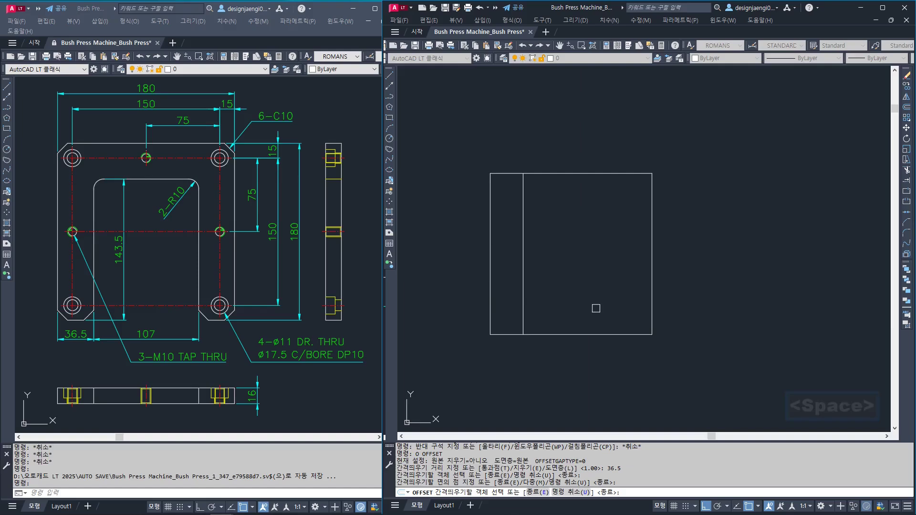
{"action": "left_click", "coordinate": [651, 297]}
{"action": "left_click", "coordinate": [586, 320]}
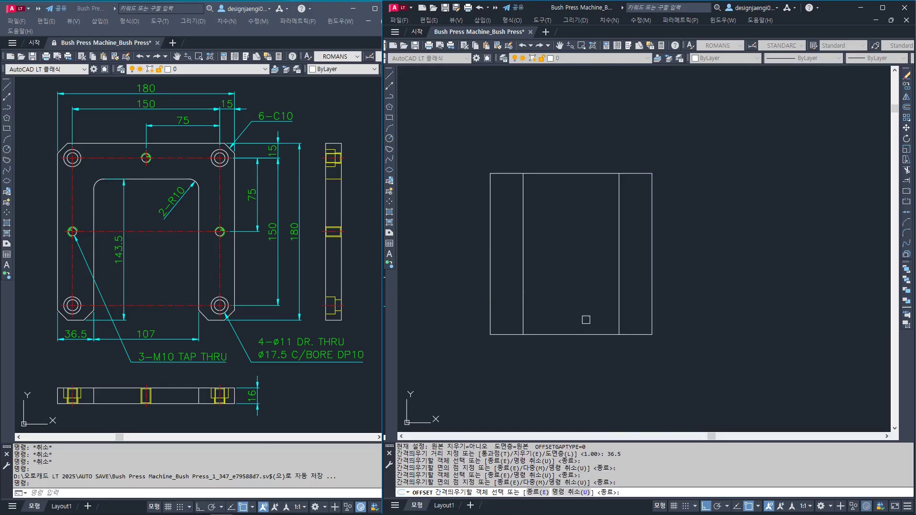
{"action": "key", "text": "Escape"}
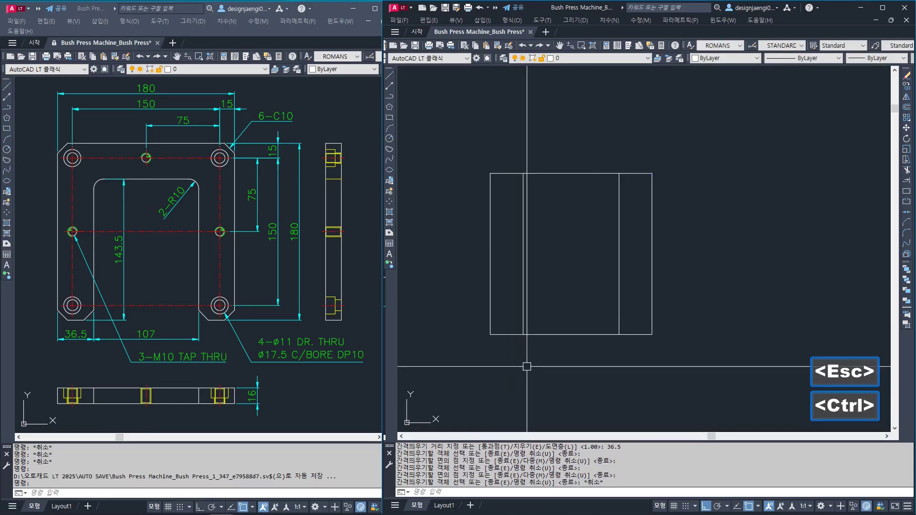
{"action": "key", "text": "ctrl+3"}
{"action": "mouse_move", "coordinate": [149, 281]}
{"action": "left_mouse_down"}
{"action": "mouse_move", "coordinate": [128, 231]}
{"action": "mouse_move", "coordinate": [152, 282]}
{"action": "left_mouse_up"}
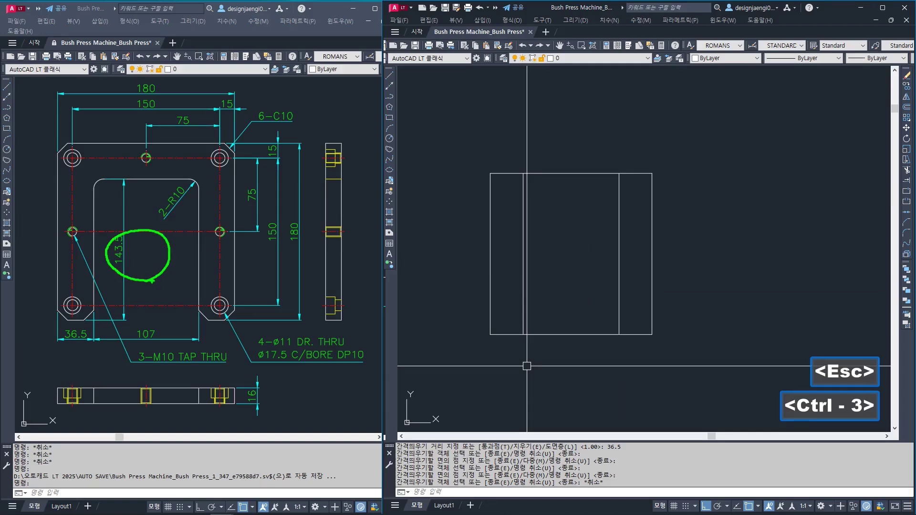
{"action": "key", "text": "Escape"}
{"action": "key", "text": "Escape"}
{"action": "left_click", "coordinate": [576, 310]}
{"action": "key", "text": "Escape"}
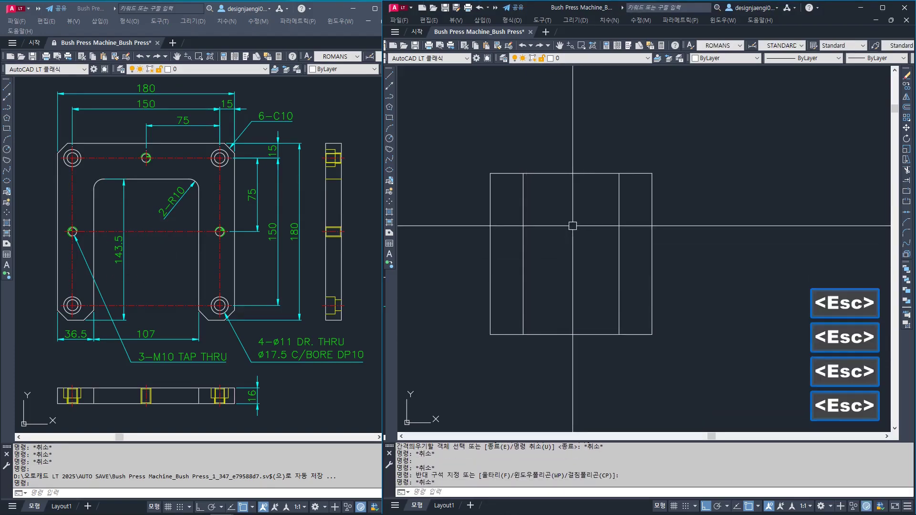
Step: Copy the square's bottom edge 143.5 upward to form the top line of the slot
{"action": "type", "text": "co"}
{"action": "key", "text": "space"}
{"action": "left_click", "coordinate": [576, 318]}
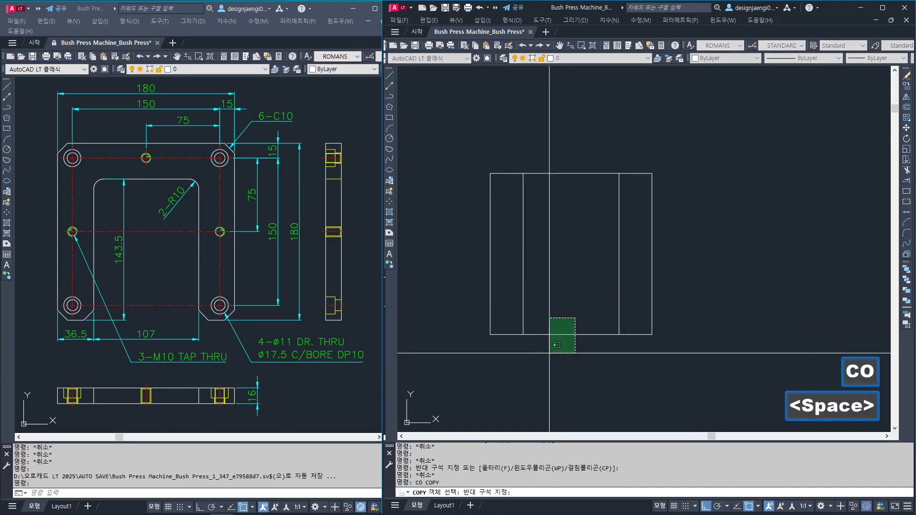
{"action": "left_click", "coordinate": [561, 338]}
{"action": "key", "text": "space"}
{"action": "left_click", "coordinate": [690, 324]}
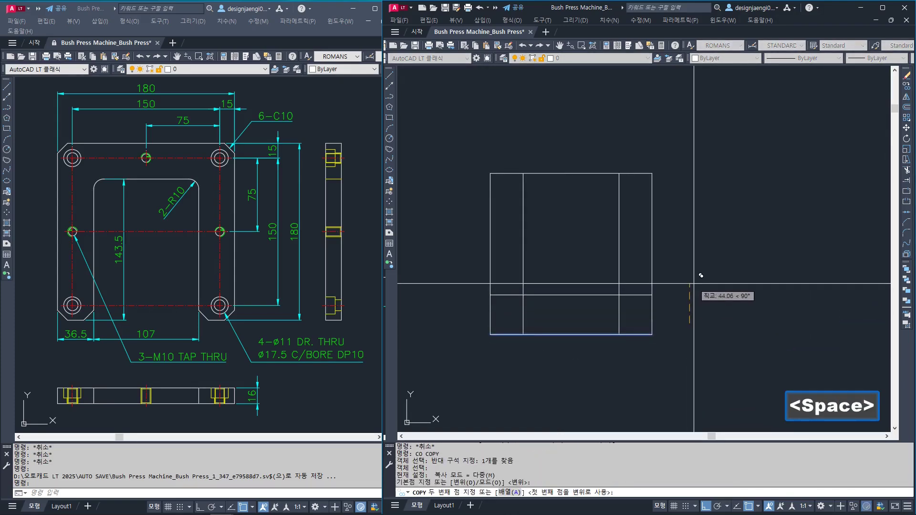
{"action": "type", "text": "143.5"}
{"action": "key", "text": "Return"}
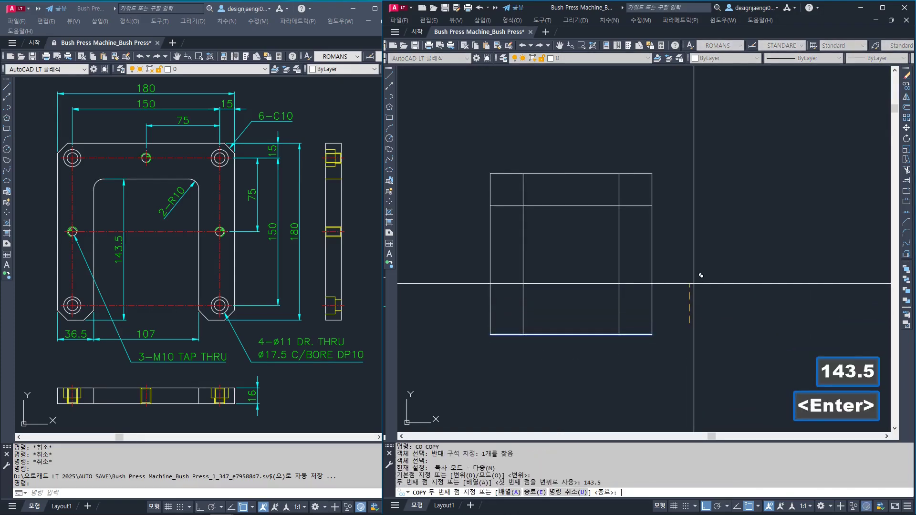
{"action": "key", "text": "Escape"}
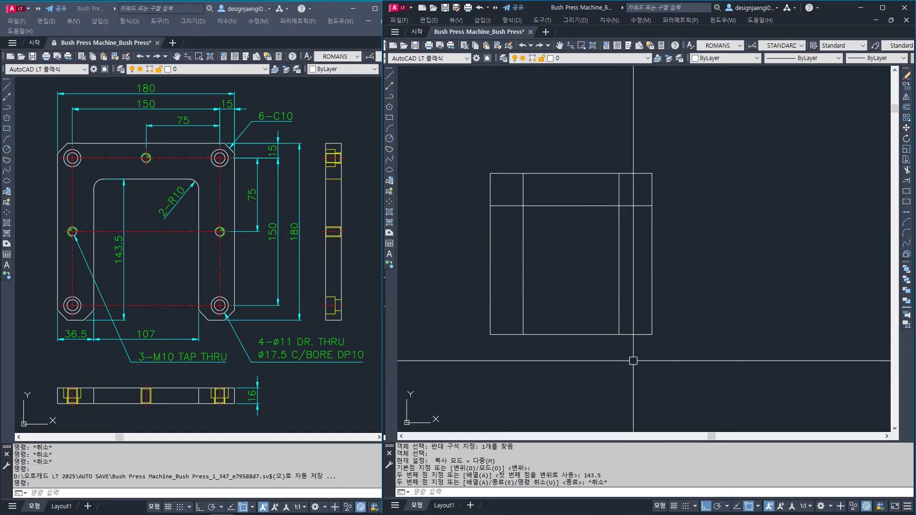
{"action": "key", "text": "ctrl+3"}
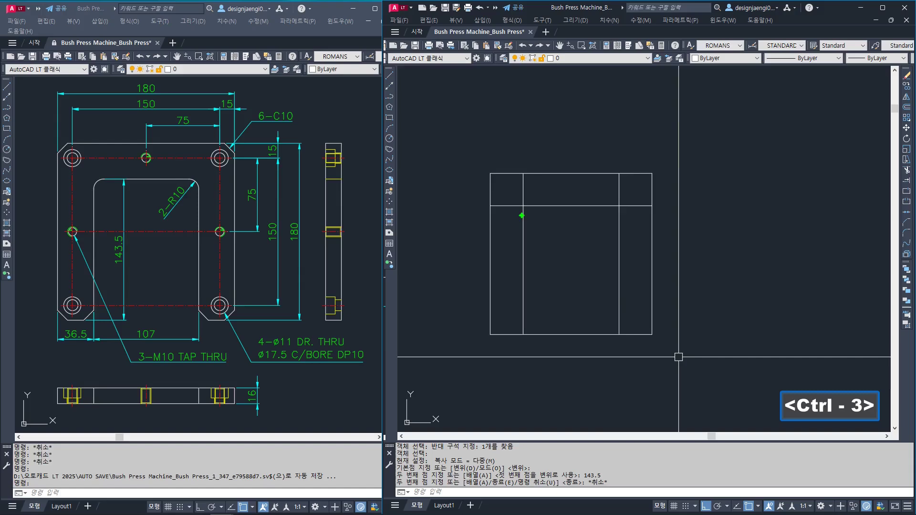
{"action": "left_click_drag", "start_coordinate": [573, 205], "coordinate": [610, 224]}
{"action": "mouse_move", "coordinate": [193, 215]}
{"action": "left_mouse_down"}
{"action": "mouse_move", "coordinate": [205, 189]}
{"action": "mouse_move", "coordinate": [214, 221]}
{"action": "left_mouse_up"}
{"action": "key", "text": "Escape"}
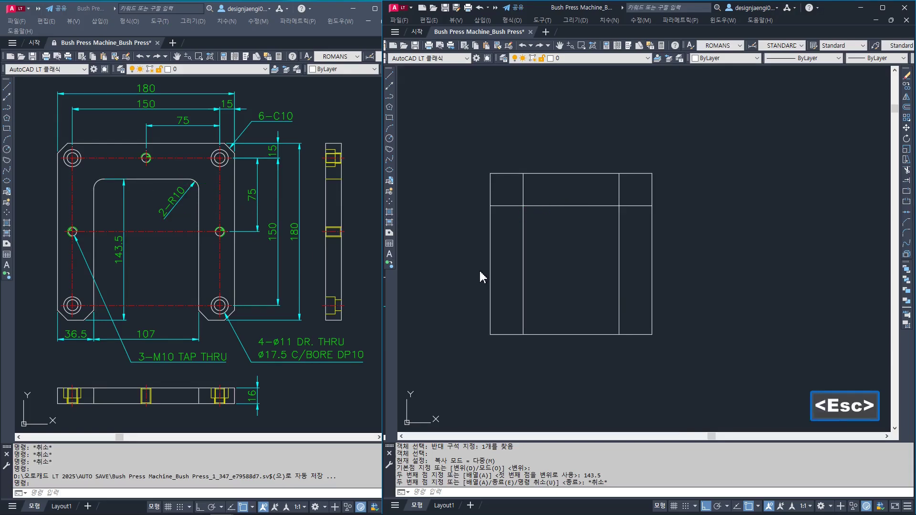
Step: Fillet both upper corners of the slot with a radius of 10
{"action": "type", "text": "F"}
{"action": "key", "text": "space"}
{"action": "type", "text": "R"}
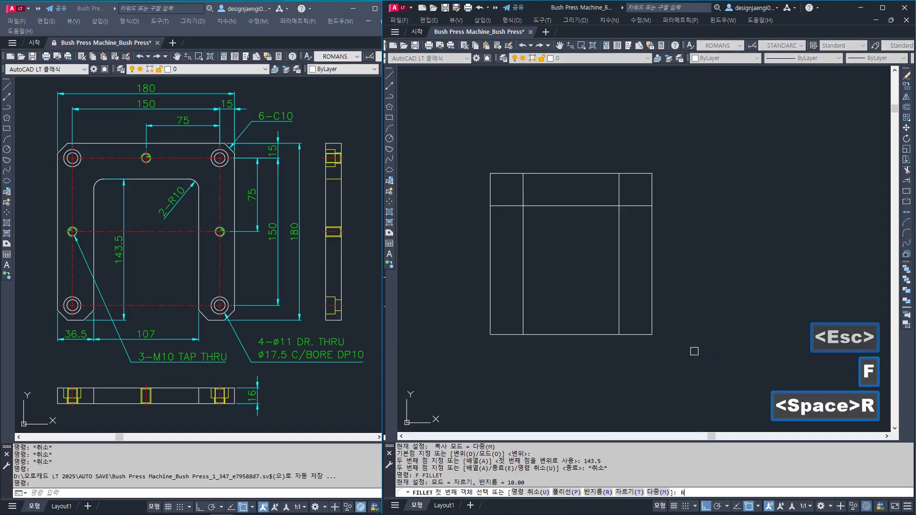
{"action": "key", "text": "space"}
{"action": "type", "text": "10"}
{"action": "key", "text": "space"}
{"action": "left_click", "coordinate": [526, 217]}
{"action": "left_click", "coordinate": [549, 207]}
{"action": "key", "text": "space"}
{"action": "left_click", "coordinate": [582, 206]}
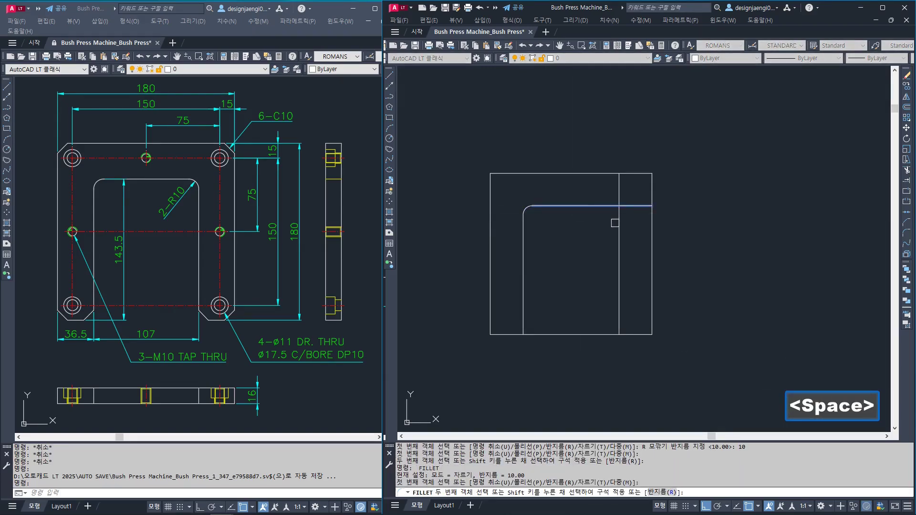
{"action": "left_click", "coordinate": [618, 235]}
{"action": "key", "text": "space"}
{"action": "key", "text": "Escape"}
Step: Trim away the plate's bottom edge between the slot's two side lines to open the slot downward
{"action": "type", "text": "TR"}
{"action": "key", "text": "space"}
{"action": "left_click", "coordinate": [631, 287]}
{"action": "left_click", "coordinate": [530, 294]}
{"action": "key", "text": "space"}
{"action": "left_click", "coordinate": [583, 297]}
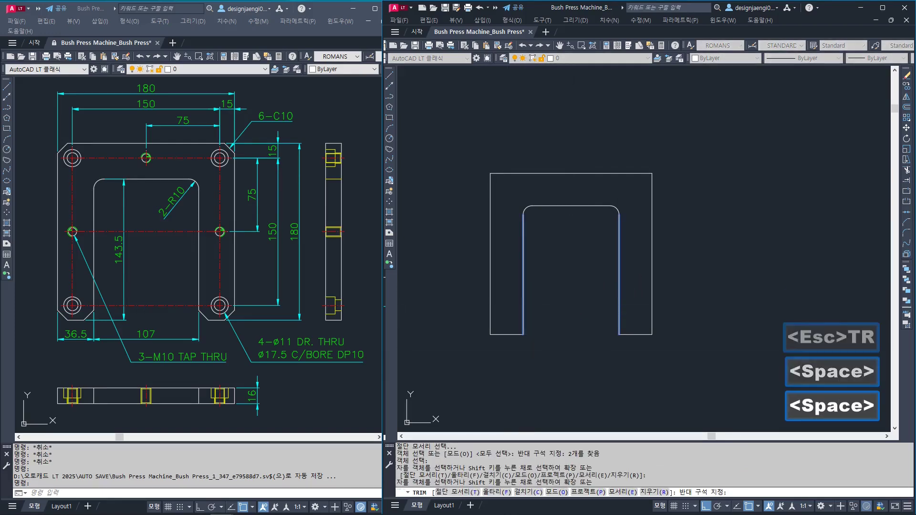
{"action": "left_click", "coordinate": [556, 354]}
{"action": "key", "text": "Escape"}
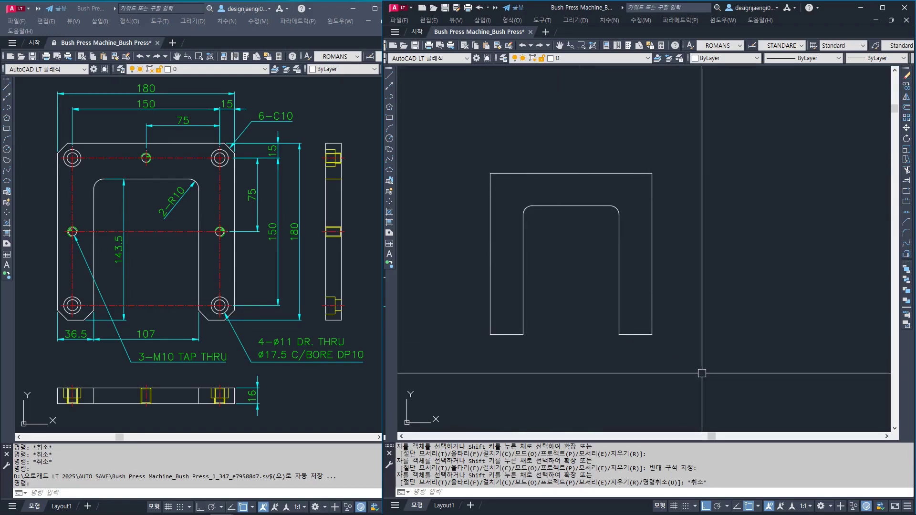
Step: Chamfer the plate's two upper outer corners with both distances set to 10
{"action": "type", "text": "CHA"}
{"action": "key", "text": "space"}
{"action": "type", "text": "D"}
{"action": "key", "text": "space"}
{"action": "type", "text": "1"}
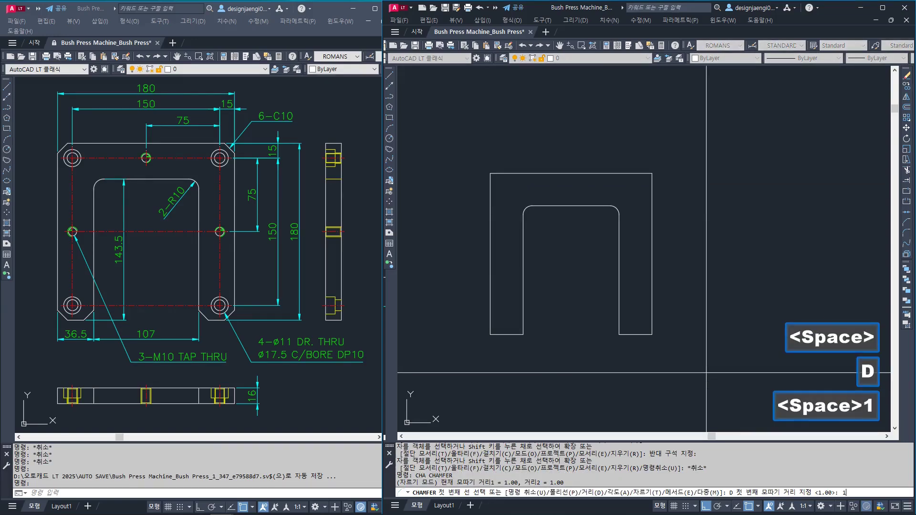
{"action": "type", "text": "0"}
{"action": "key", "text": "space"}
{"action": "key", "text": "space"}
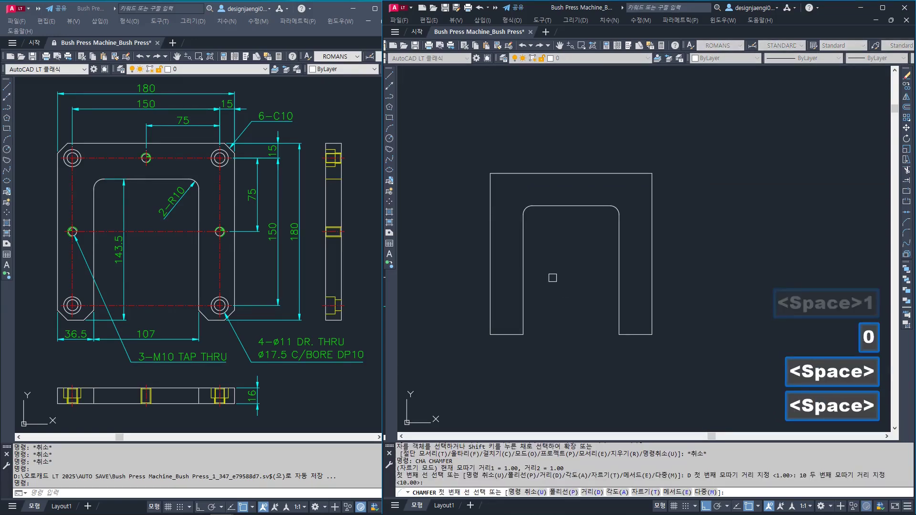
{"action": "left_click", "coordinate": [492, 195]}
{"action": "left_click", "coordinate": [540, 175]}
{"action": "key", "text": "space"}
{"action": "left_click", "coordinate": [604, 176]}
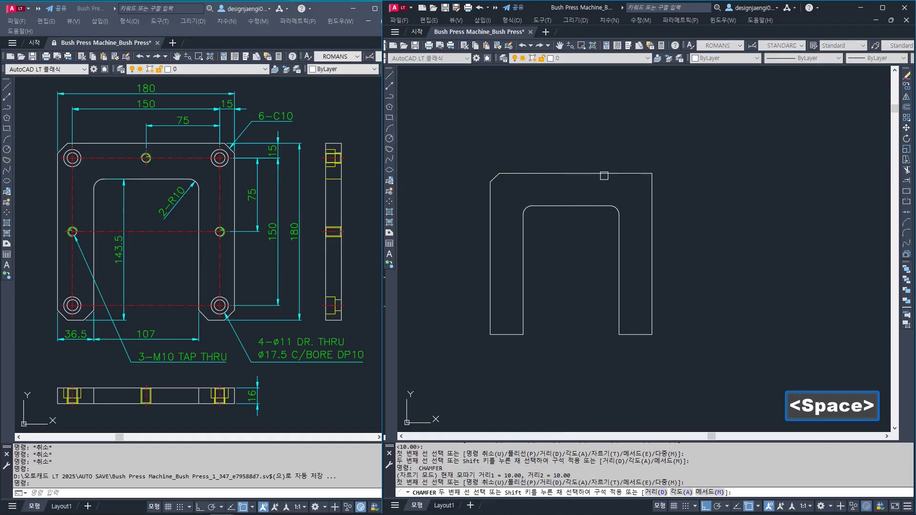
{"action": "left_click", "coordinate": [650, 205]}
Step: Chamfer the inner and outer bottom corners of both plate legs with the same 10 distances
{"action": "key", "text": "space"}
{"action": "left_click", "coordinate": [651, 268]}
{"action": "left_click", "coordinate": [633, 334]}
{"action": "left_click", "coordinate": [620, 321]}
{"action": "key", "text": "space"}
{"action": "left_click", "coordinate": [523, 317]}
{"action": "left_click", "coordinate": [498, 334]}
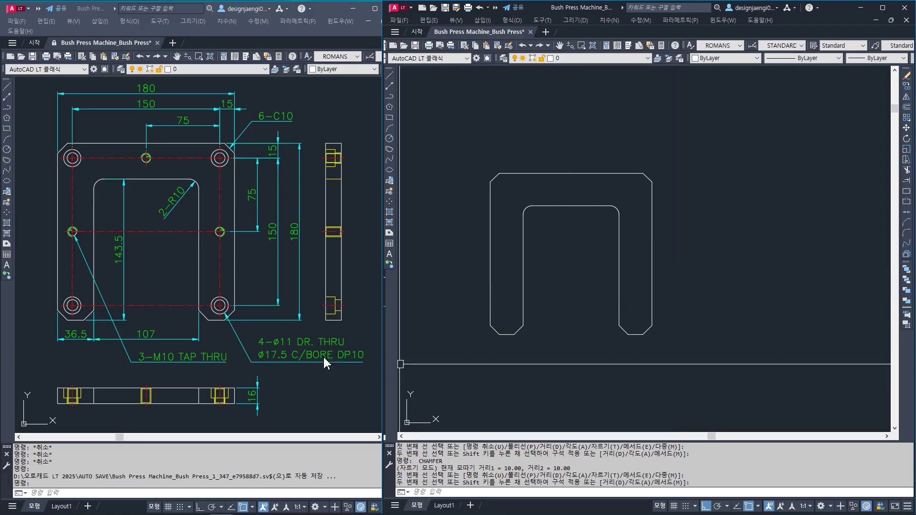
Step: Check the counterbore hole note in the reference drawing and find the matching counterbore symbols in the fastener symbol table
{"action": "left_click", "coordinate": [353, 370]}
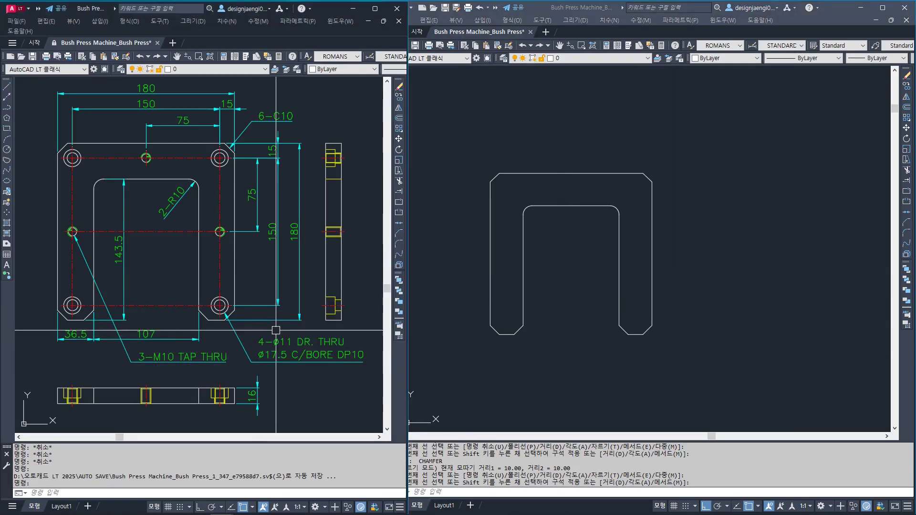
{"action": "left_click", "coordinate": [614, 372]}
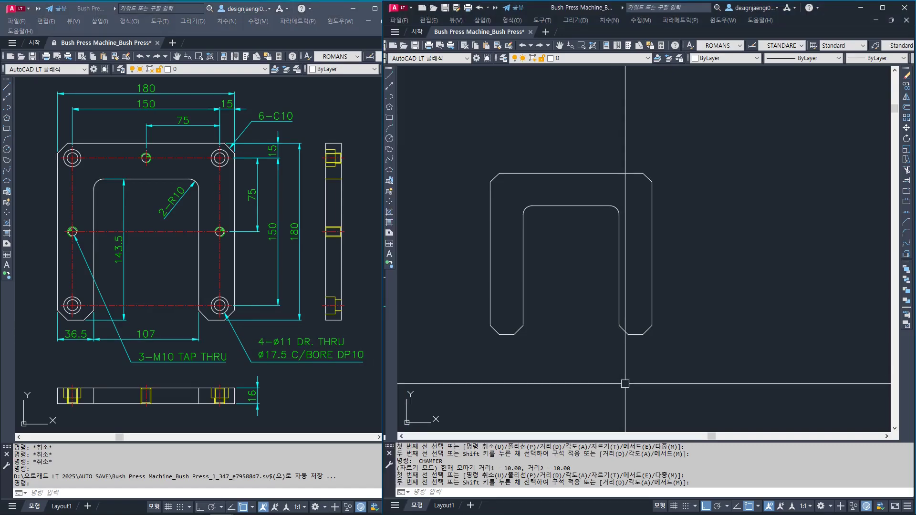
{"action": "key", "text": "Escape"}
{"action": "scroll", "coordinate": [616, 380], "scroll_direction": "down", "scroll_amount": 5}
{"action": "scroll", "coordinate": [766, 309], "scroll_direction": "up", "scroll_amount": 5}
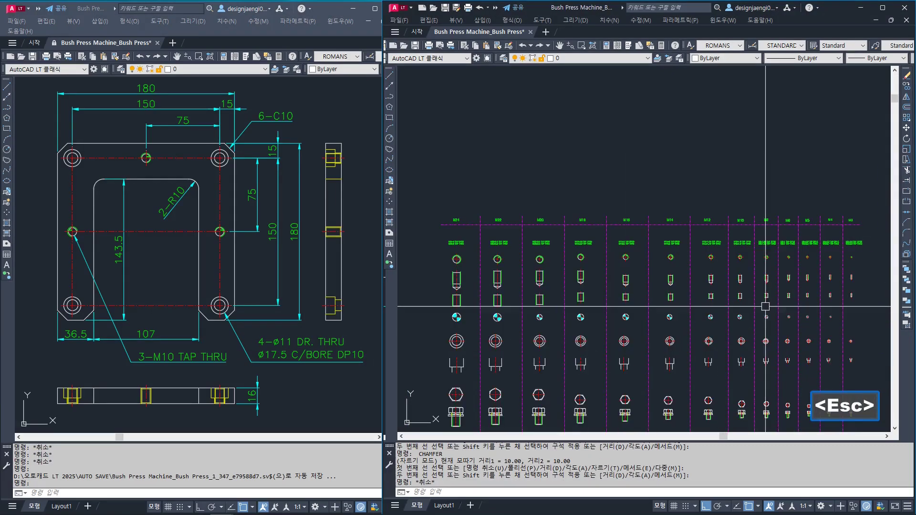
{"action": "scroll", "coordinate": [710, 210], "scroll_direction": "up", "scroll_amount": 2}
{"action": "scroll", "coordinate": [655, 235], "scroll_direction": "down", "scroll_amount": 2}
{"action": "scroll", "coordinate": [588, 216], "scroll_direction": "up", "scroll_amount": 1}
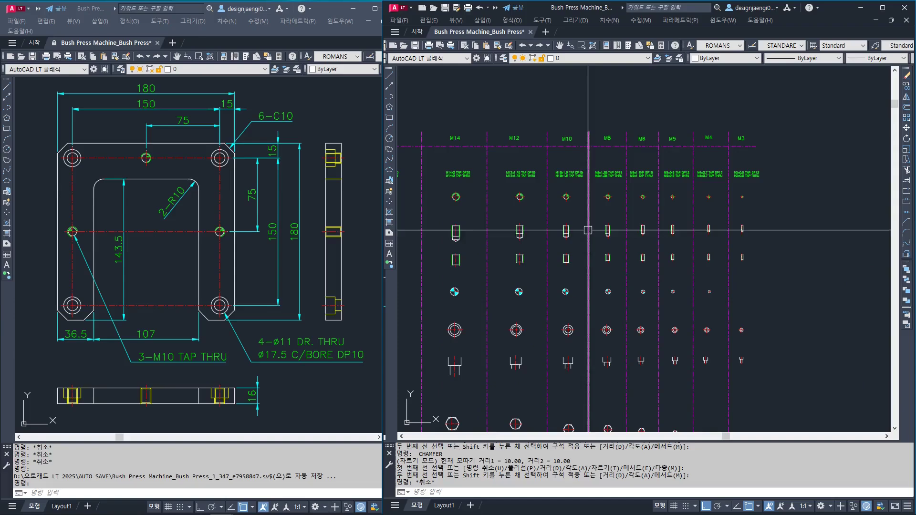
{"action": "scroll", "coordinate": [586, 272], "scroll_direction": "up", "scroll_amount": 4}
{"action": "key", "text": "Escape"}
{"action": "key", "text": "Escape"}
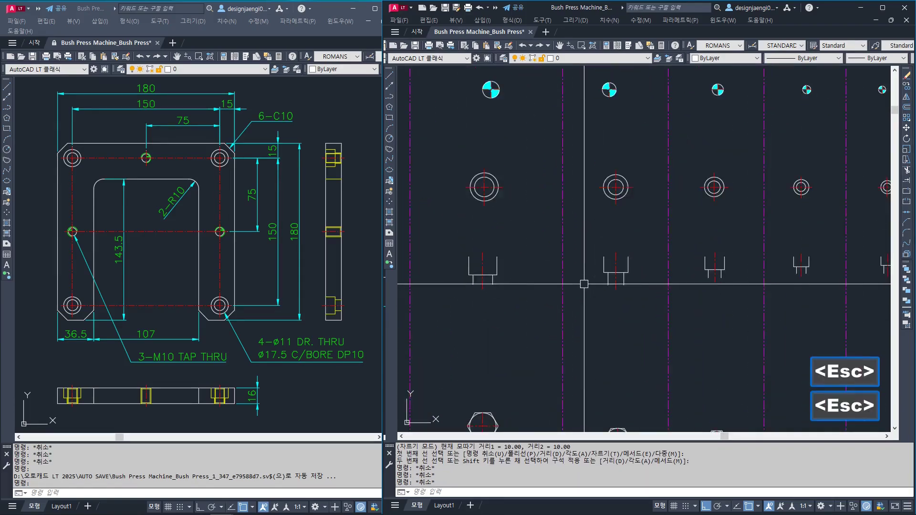
Step: Measure the through-hole width in the side view of the M10 counterbore symbol
{"action": "scroll", "coordinate": [584, 284], "scroll_direction": "up", "scroll_amount": 2}
{"action": "key", "text": "Escape"}
{"action": "type", "text": "AA"}
{"action": "key", "text": "space"}
{"action": "left_click", "coordinate": [622, 286]}
{"action": "left_click", "coordinate": [646, 286]}
{"action": "key", "text": "Escape"}
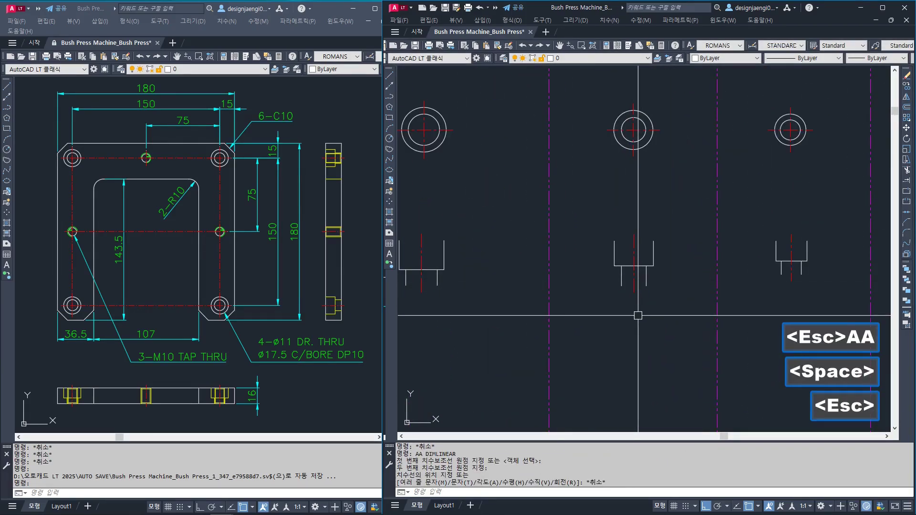
Step: Copy the M10 counterbore symbol's circular and side views into the empty area beside the plate's right leg
{"action": "type", "text": "CO"}
{"action": "key", "text": "space"}
{"action": "scroll", "coordinate": [638, 313], "scroll_direction": "down", "scroll_amount": 2}
{"action": "left_click", "coordinate": [604, 139]}
{"action": "left_click", "coordinate": [641, 265]}
{"action": "key", "text": "space"}
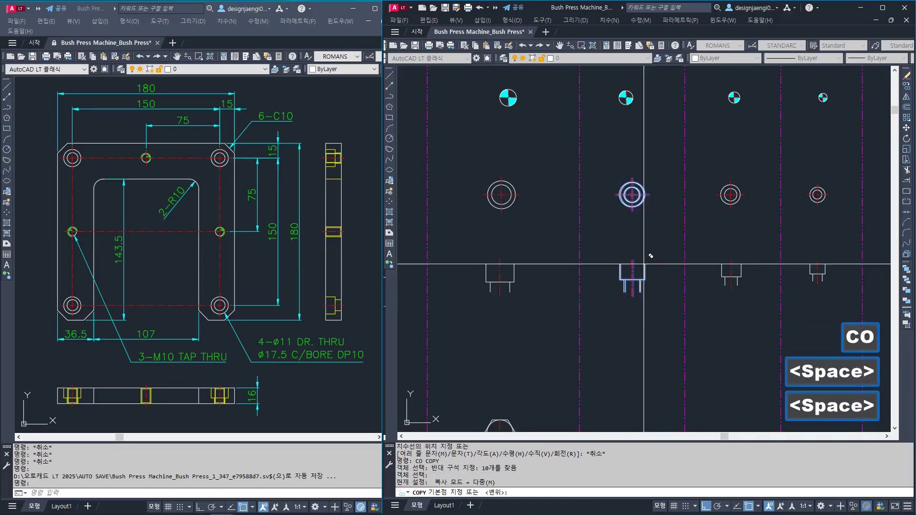
{"action": "left_click", "coordinate": [635, 265]}
{"action": "scroll", "coordinate": [642, 265], "scroll_direction": "down", "scroll_amount": 6}
{"action": "key", "text": "F8"}
{"action": "scroll", "coordinate": [560, 237], "scroll_direction": "up", "scroll_amount": 2}
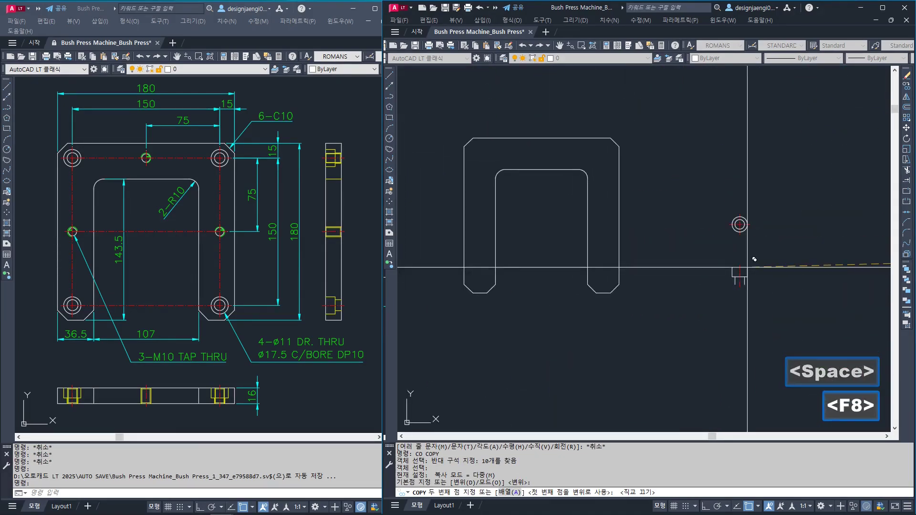
{"action": "left_click", "coordinate": [718, 275]}
{"action": "key", "text": "Escape"}
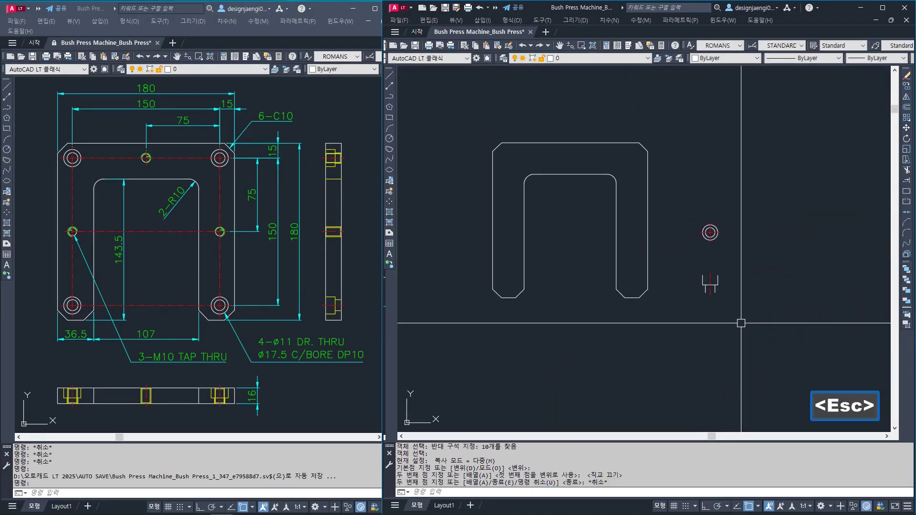
Step: Move the circular counterbore symbol by its centre onto the midpoint of the plate's top edge
{"action": "key", "text": "Escape"}
{"action": "type", "text": "m"}
{"action": "scroll", "coordinate": [735, 211], "scroll_direction": "up", "scroll_amount": 2}
{"action": "left_click", "coordinate": [735, 211]}
{"action": "left_click", "coordinate": [664, 284]}
{"action": "key", "text": "space"}
{"action": "left_click", "coordinate": [695, 246]}
{"action": "middle_click_drag", "start_coordinate": [570, 214], "coordinate": [694, 284]}
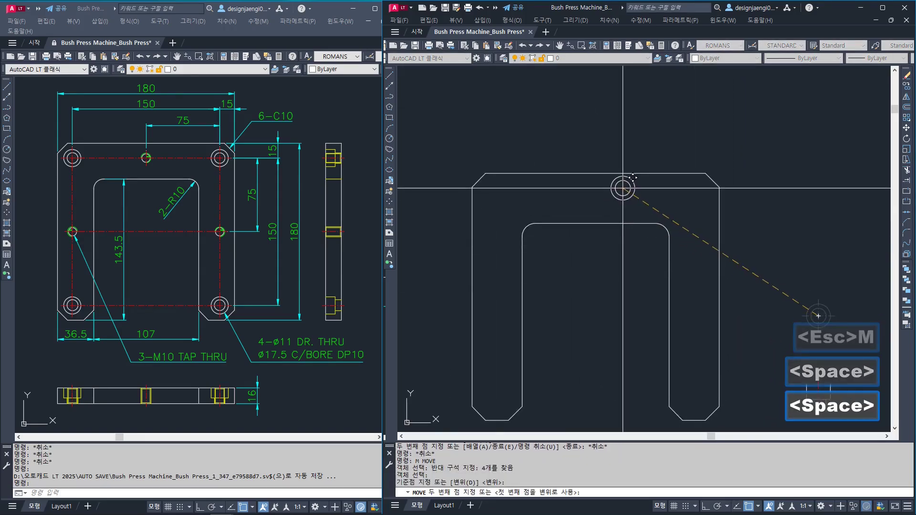
{"action": "left_click", "coordinate": [596, 174]}
{"action": "key", "text": "Escape"}
{"action": "type", "text": "m"}
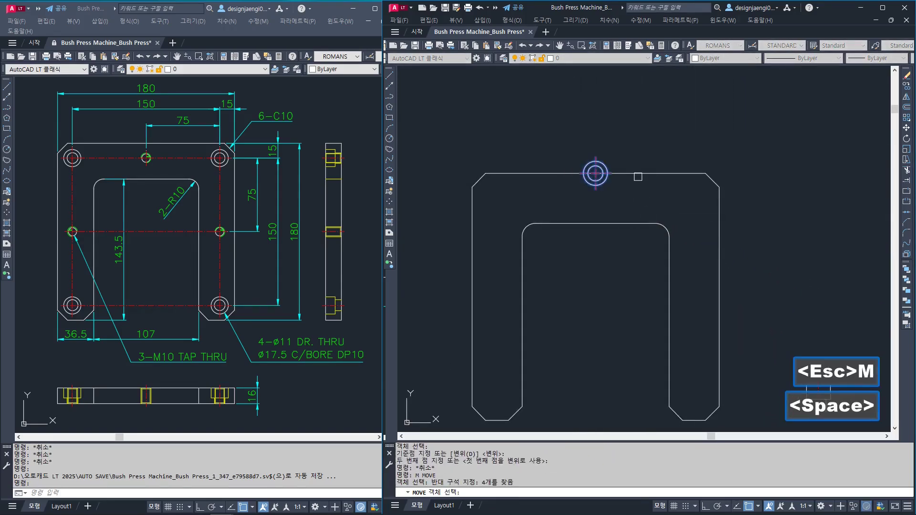
{"action": "key", "text": "Escape"}
{"action": "left_click", "coordinate": [644, 177]}
{"action": "key", "text": "Escape"}
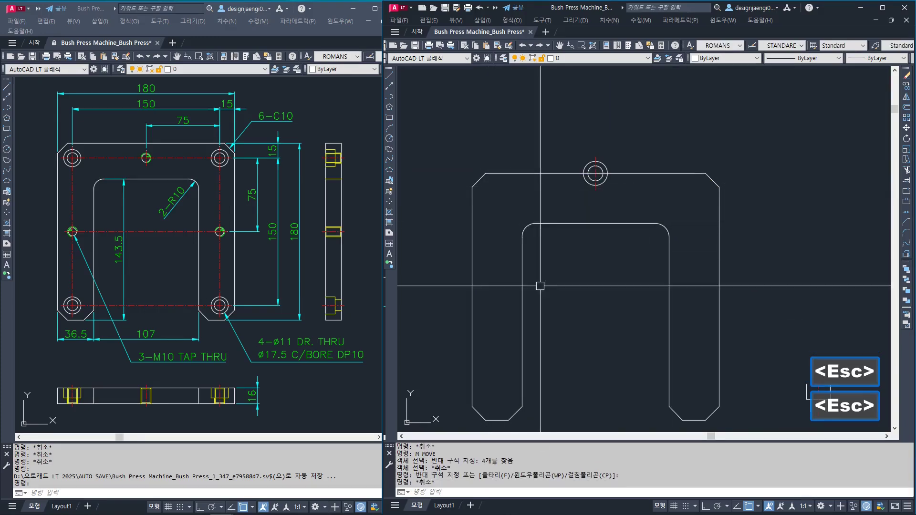
{"action": "key", "text": "ctrl+3"}
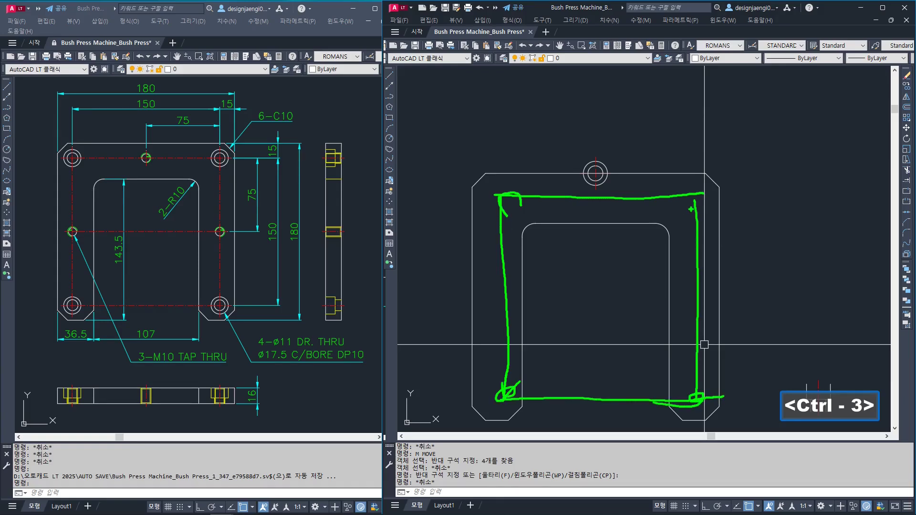
{"action": "key", "text": "Escape"}
{"action": "key", "text": "Escape"}
Step: Move the counterbored hole 15 straight down from the plate's top edge with ortho mode on
{"action": "type", "text": "m"}
{"action": "key", "text": "space"}
{"action": "left_click", "coordinate": [577, 152]}
{"action": "left_click", "coordinate": [655, 237]}
{"action": "key", "text": "space"}
{"action": "left_click", "coordinate": [613, 258]}
{"action": "key", "text": "F8"}
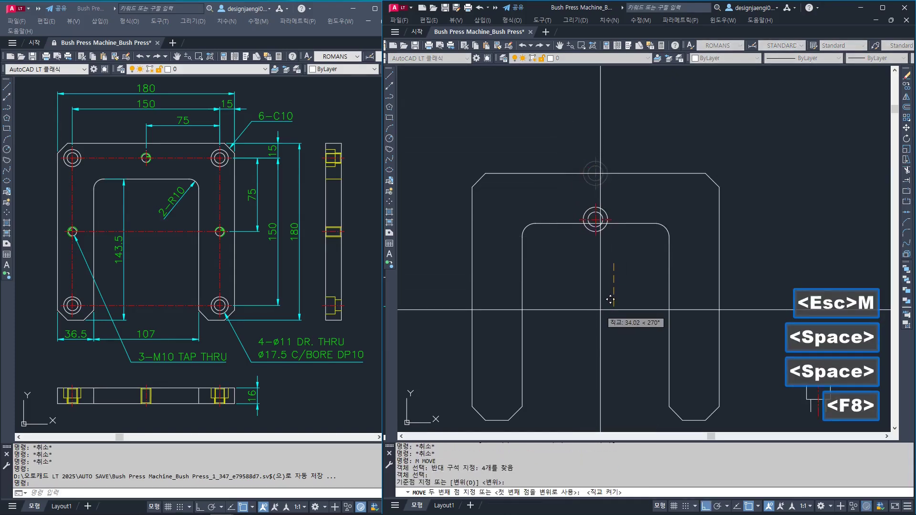
{"action": "type", "text": "15"}
{"action": "key", "text": "Return"}
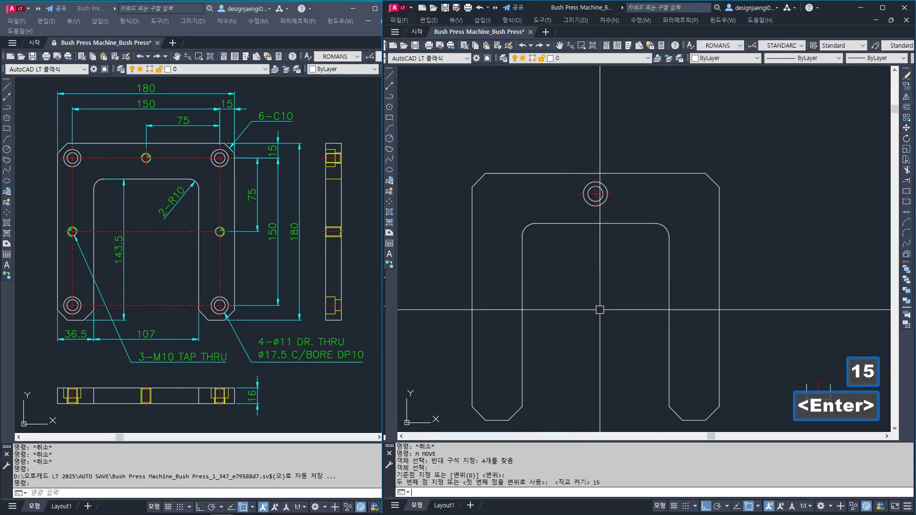
Step: Move the counterbored hole 75 horizontally to the right, into the plate's upper right corner
{"action": "type", "text": "m"}
{"action": "key", "text": "space"}
{"action": "left_click", "coordinate": [551, 212]}
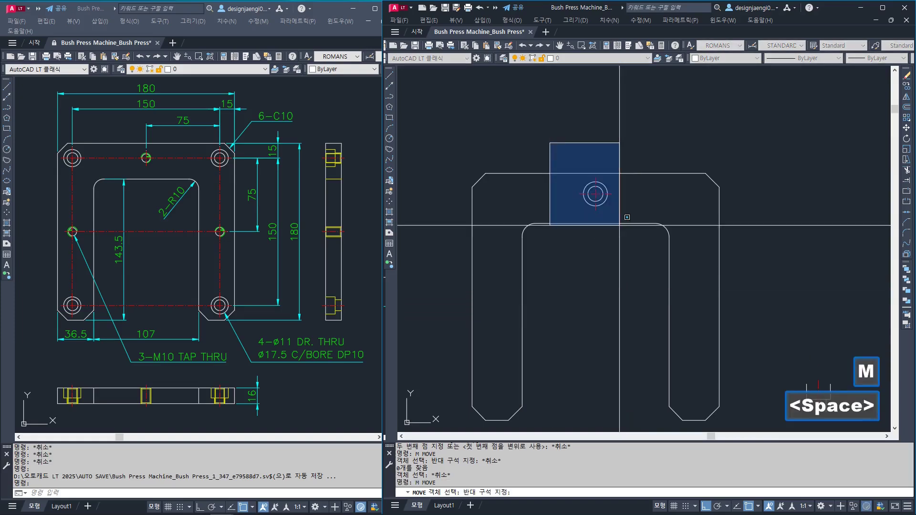
{"action": "left_click", "coordinate": [624, 179]}
{"action": "key", "text": "space"}
{"action": "left_click", "coordinate": [624, 180]}
{"action": "type", "text": "75"}
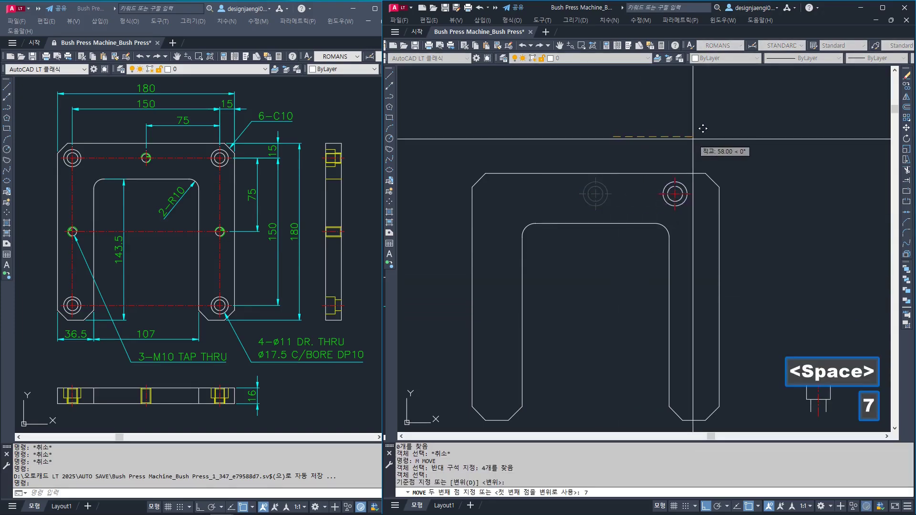
{"action": "key", "text": "Return"}
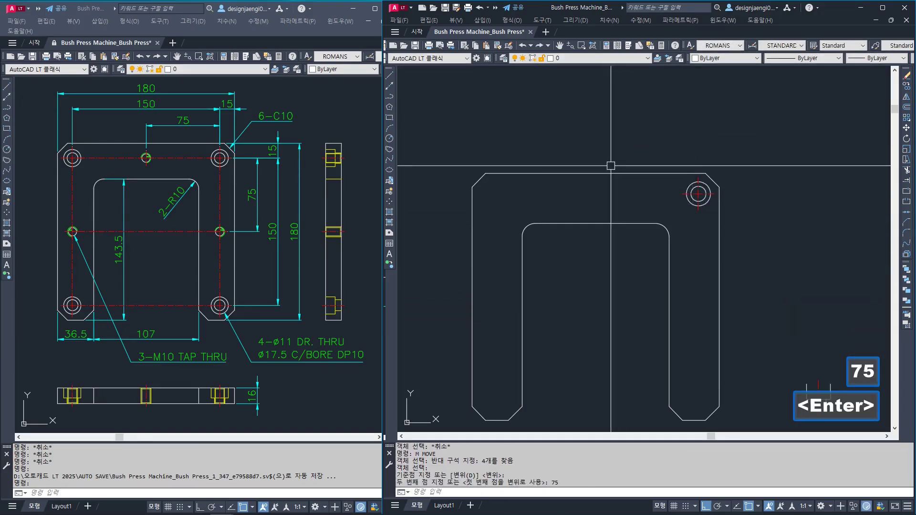
{"action": "left_click", "coordinate": [272, 168]}
{"action": "key", "text": "ctrl+3"}
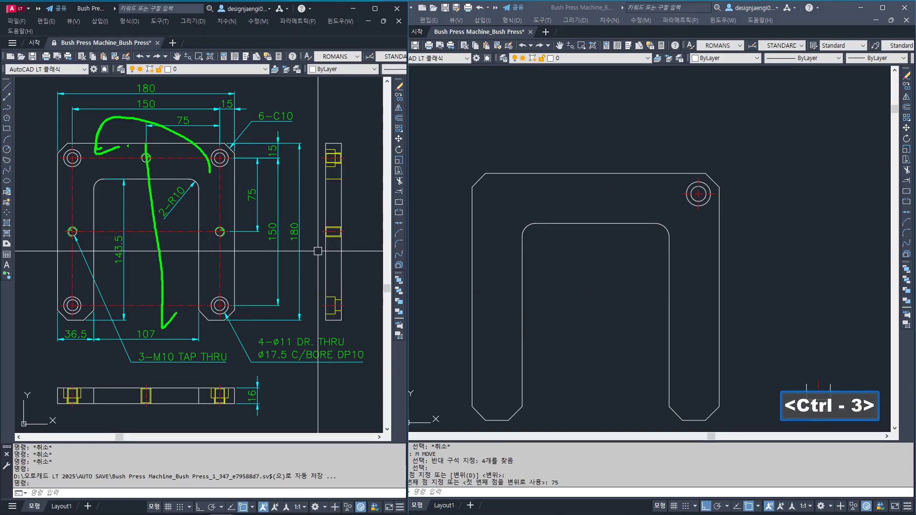
{"action": "key", "text": "Escape"}
{"action": "key", "text": "Escape"}
Step: Mirror the upper right counterbored hole about the plate's vertical centreline, keeping the original
{"action": "left_click", "coordinate": [698, 214]}
{"action": "key", "text": "Escape"}
{"action": "type", "text": "mi"}
{"action": "key", "text": "space"}
{"action": "left_click", "coordinate": [716, 210]}
{"action": "left_click", "coordinate": [683, 179]}
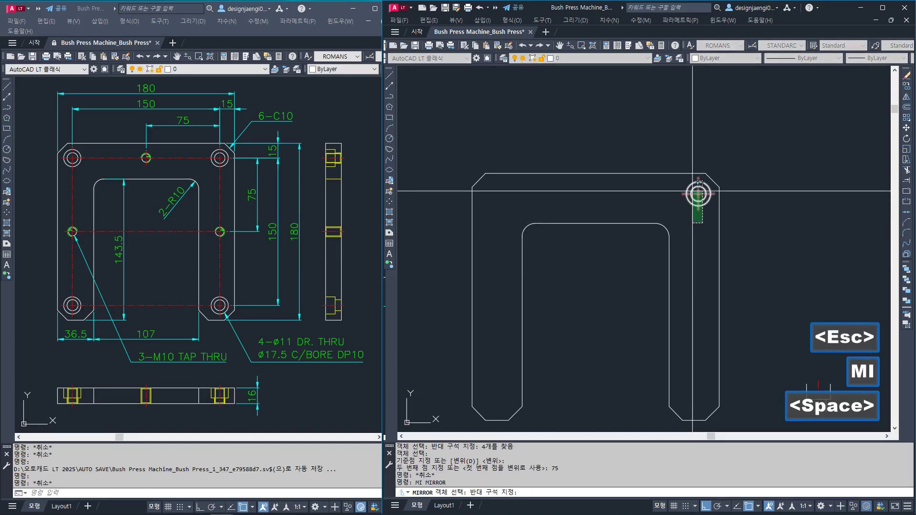
{"action": "key", "text": "space"}
{"action": "left_click", "coordinate": [596, 173]}
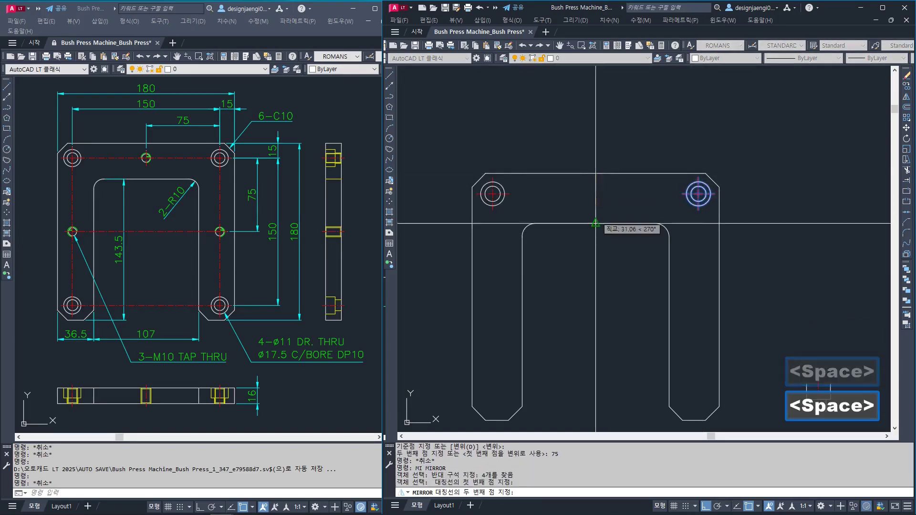
{"action": "left_click", "coordinate": [595, 288]}
{"action": "key", "text": "space"}
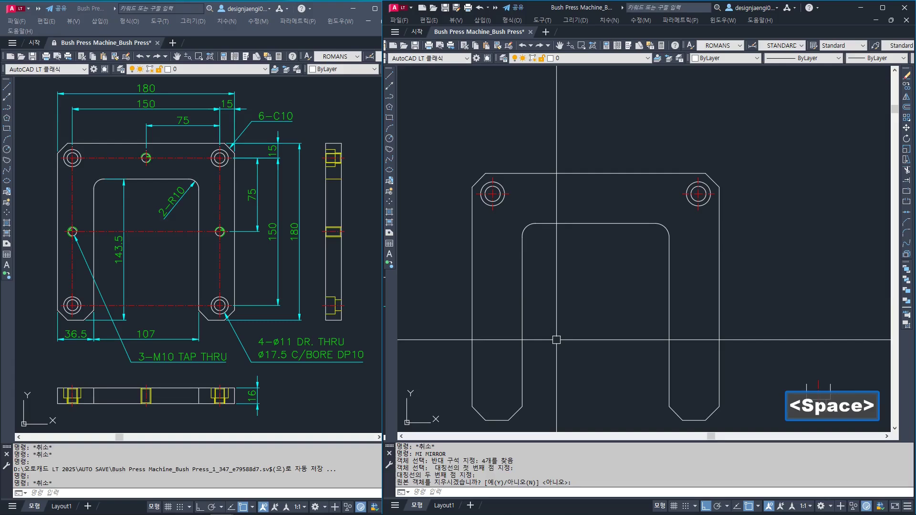
Step: Mirror both upper counterbored holes about the plate's horizontal centreline, keeping the originals
{"action": "type", "text": "mi"}
{"action": "key", "text": "space"}
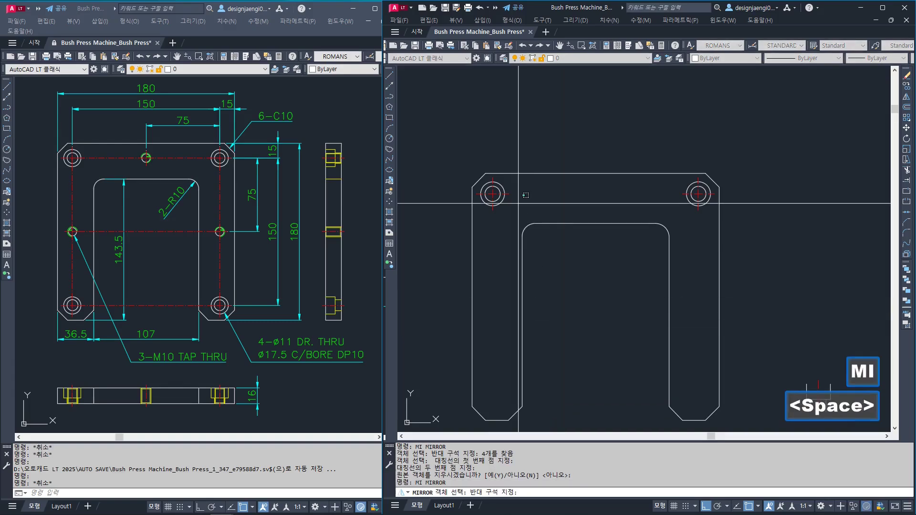
{"action": "left_click", "coordinate": [492, 190]}
{"action": "left_click", "coordinate": [697, 186]}
{"action": "key", "text": "space"}
{"action": "left_click", "coordinate": [719, 297]}
{"action": "left_click", "coordinate": [776, 297]}
{"action": "key", "text": "space"}
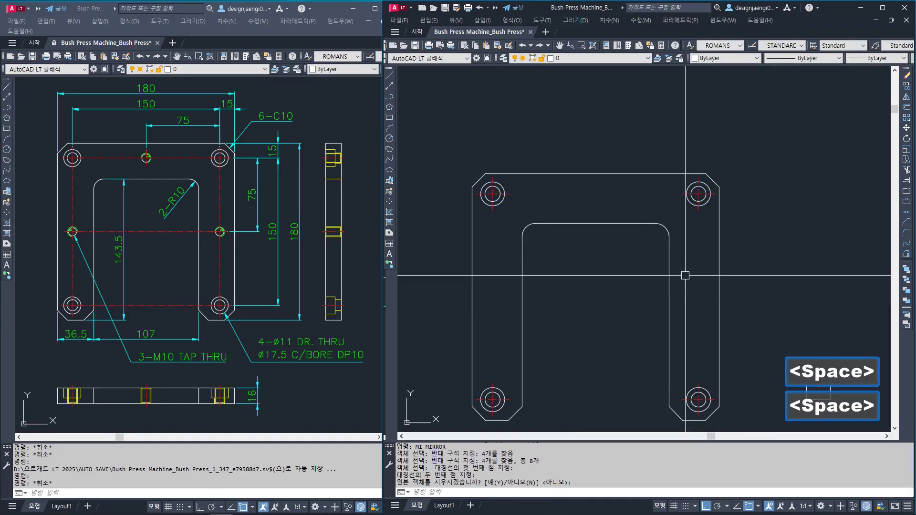
Step: Measure the vertical distance from the lower right hole's centre to the plate's bottom edge
{"action": "middle_click_drag", "start_coordinate": [683, 397], "coordinate": [688, 373]}
{"action": "key", "text": "Escape"}
{"action": "type", "text": "aa"}
{"action": "key", "text": "space"}
{"action": "left_click", "coordinate": [702, 376]}
{"action": "left_click", "coordinate": [707, 395]}
{"action": "middle_click_drag", "start_coordinate": [745, 396], "coordinate": [742, 337]}
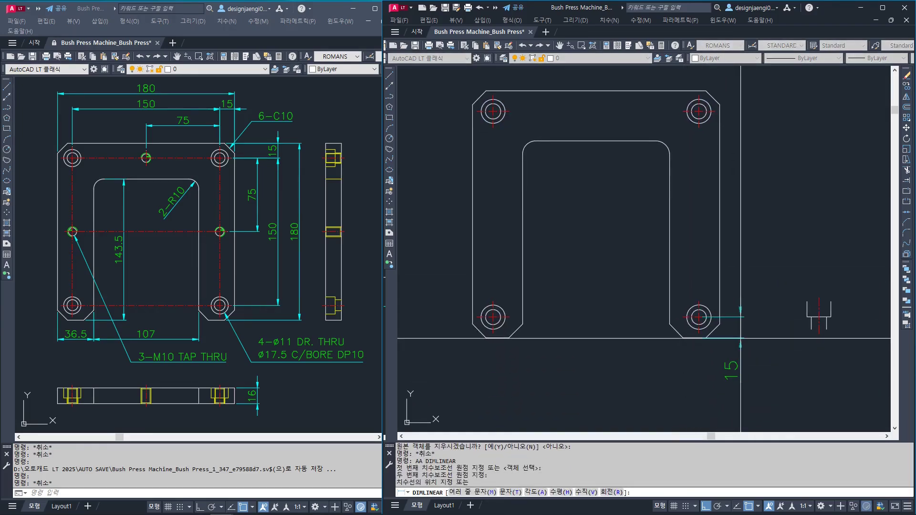
{"action": "key", "text": "Escape"}
Step: Measure the same hole-to-bottom-edge distance at the lower right hole in the reference drawing, then return to the new plate
{"action": "left_click", "coordinate": [259, 305]}
{"action": "key", "text": "Escape"}
{"action": "type", "text": "aa"}
{"action": "key", "text": "space"}
{"action": "left_click", "coordinate": [234, 307]}
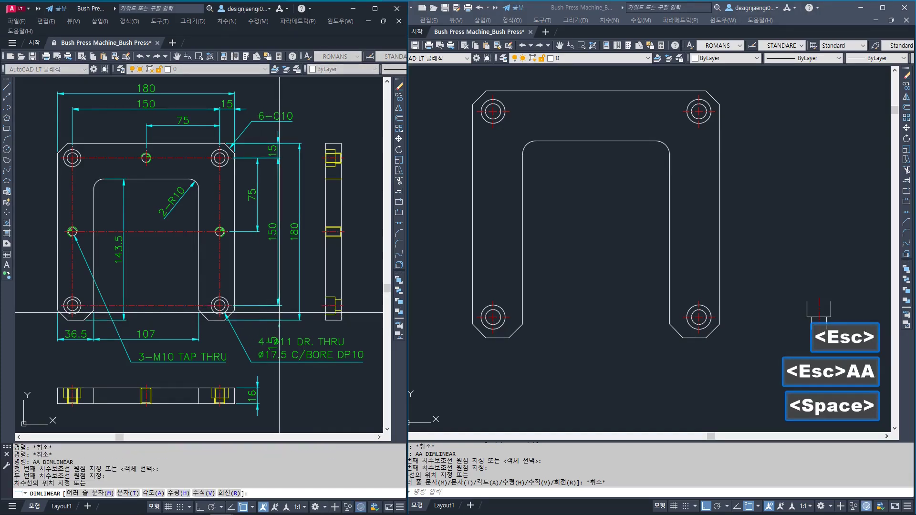
{"action": "left_click", "coordinate": [226, 319]}
{"action": "key", "text": "Escape"}
{"action": "left_click", "coordinate": [649, 342]}
{"action": "middle_click_drag", "start_coordinate": [649, 342], "coordinate": [662, 375]}
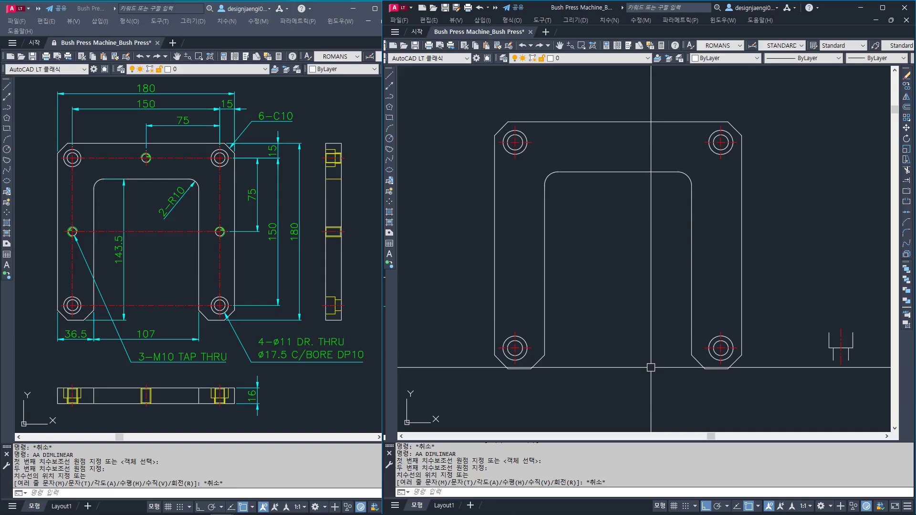
{"action": "left_click", "coordinate": [271, 326]}
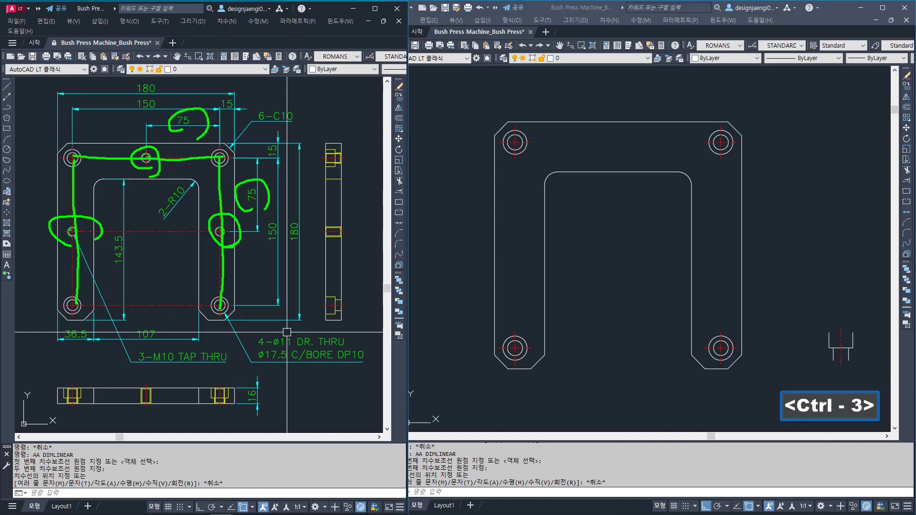
{"action": "key", "text": "Escape"}
{"action": "left_click", "coordinate": [553, 233]}
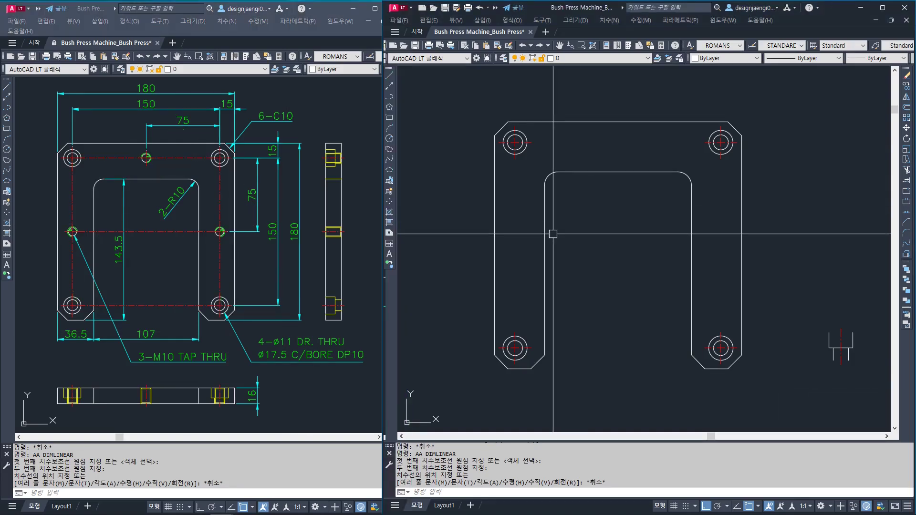
Step: Copy the M10 tapped hole's top view and its through-hole side view from the hole symbol chart to the space beside the plate
{"action": "scroll", "coordinate": [579, 297], "scroll_direction": "down", "scroll_amount": 10}
{"action": "key", "text": "Escape"}
{"action": "middle_click_drag", "start_coordinate": [791, 275], "coordinate": [667, 288]}
{"action": "scroll", "coordinate": [667, 288], "scroll_direction": "up", "scroll_amount": 6}
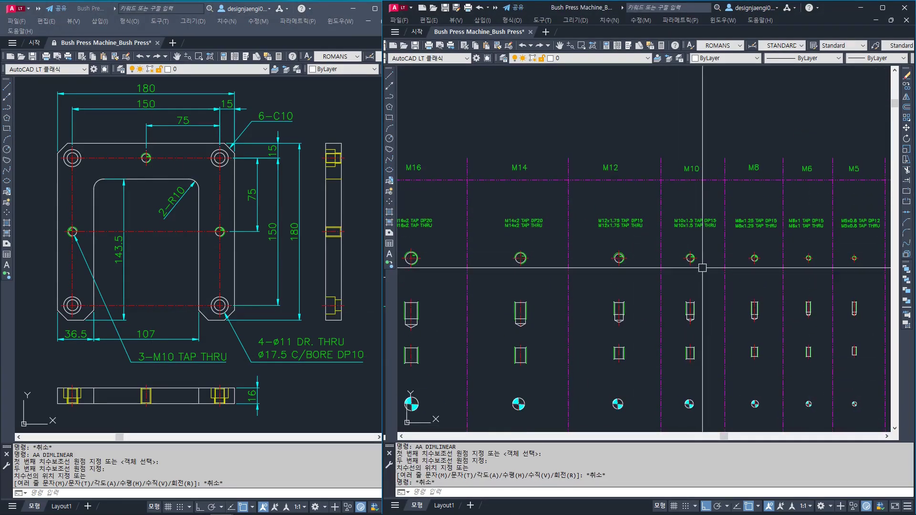
{"action": "type", "text": "co"}
{"action": "key", "text": "space"}
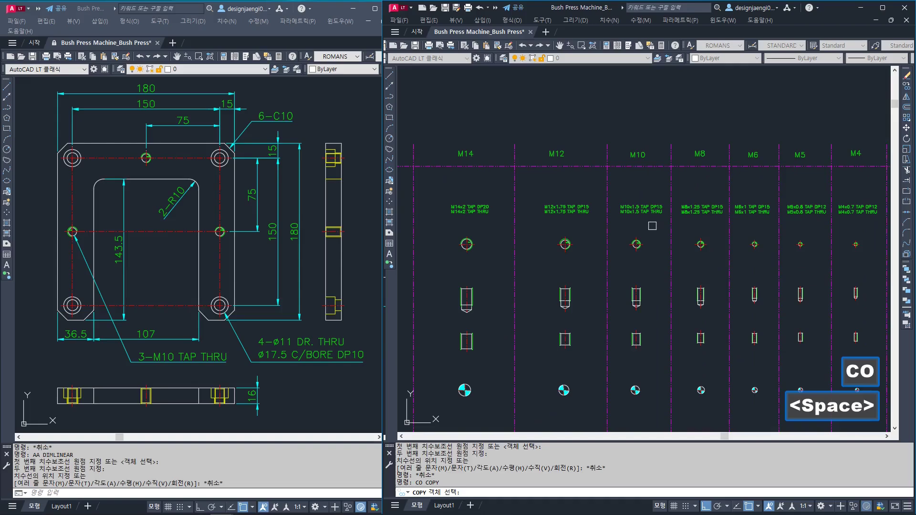
{"action": "left_click", "coordinate": [626, 233]}
{"action": "left_click", "coordinate": [649, 257]}
{"action": "left_click", "coordinate": [621, 311]}
{"action": "left_click", "coordinate": [658, 353]}
{"action": "key", "text": "space"}
{"action": "left_click", "coordinate": [647, 317]}
{"action": "scroll", "coordinate": [697, 306], "scroll_direction": "down", "scroll_amount": 5}
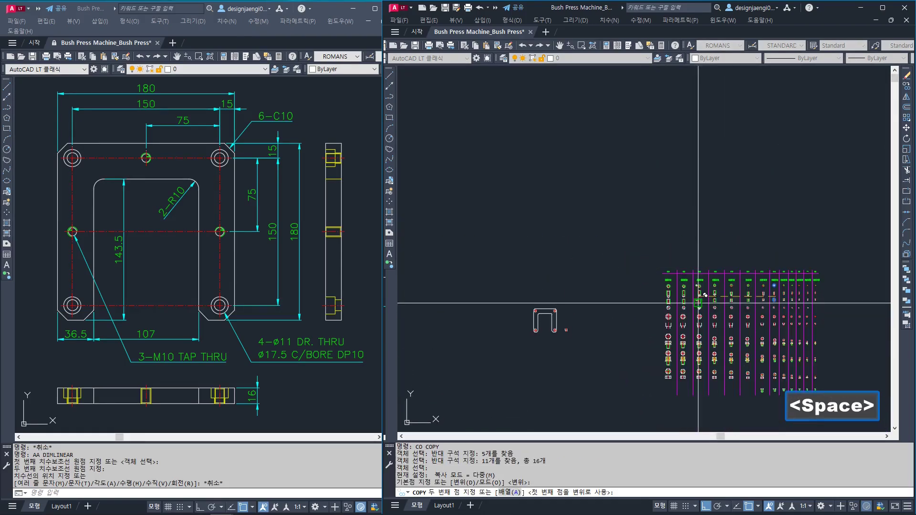
{"action": "key", "text": "F8"}
{"action": "scroll", "coordinate": [630, 305], "scroll_direction": "up", "scroll_amount": 4}
{"action": "key", "text": "Escape"}
Step: Move the copied M10 tapped hole's top view onto the centre of the plate's upper right counterbored hole
{"action": "type", "text": "m"}
{"action": "key", "text": "space"}
{"action": "scroll", "coordinate": [642, 275], "scroll_direction": "up", "scroll_amount": 5}
{"action": "left_click", "coordinate": [661, 279]}
{"action": "left_click", "coordinate": [613, 227]}
{"action": "key", "text": "space"}
{"action": "left_click", "coordinate": [642, 256]}
{"action": "scroll", "coordinate": [668, 277], "scroll_direction": "down", "scroll_amount": 3}
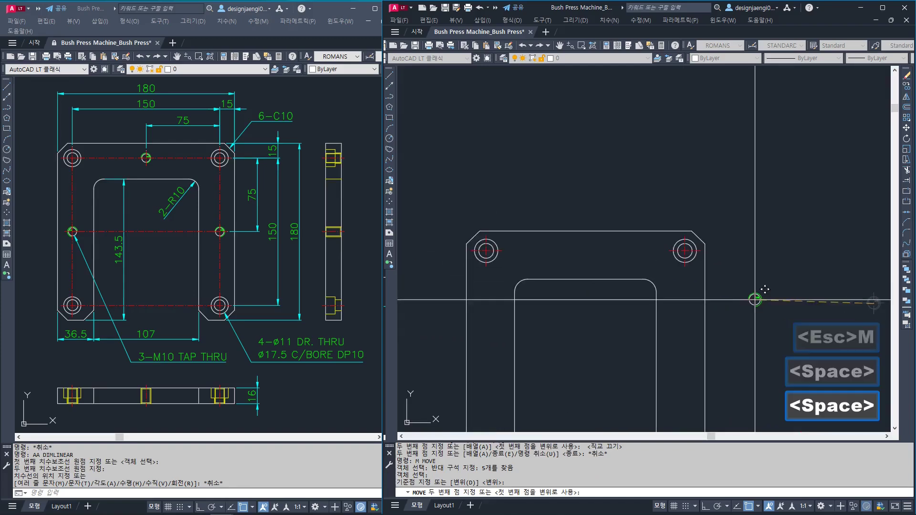
{"action": "scroll", "coordinate": [695, 260], "scroll_direction": "up", "scroll_amount": 2}
{"action": "left_click", "coordinate": [679, 241]}
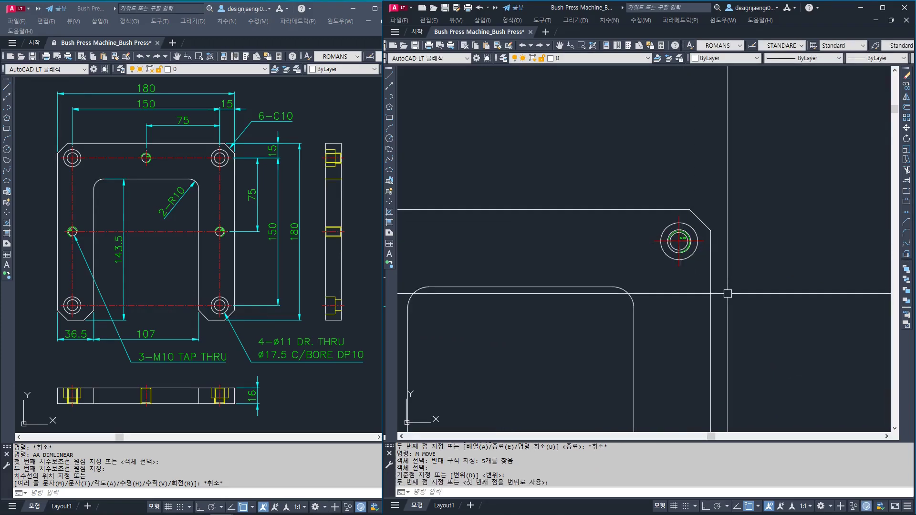
Step: Move the M10 tapped hole 75 horizontally left from the upper right counterbored hole's centre
{"action": "type", "text": "m"}
{"action": "key", "text": "space"}
{"action": "type", "text": "p"}
{"action": "key", "text": "space"}
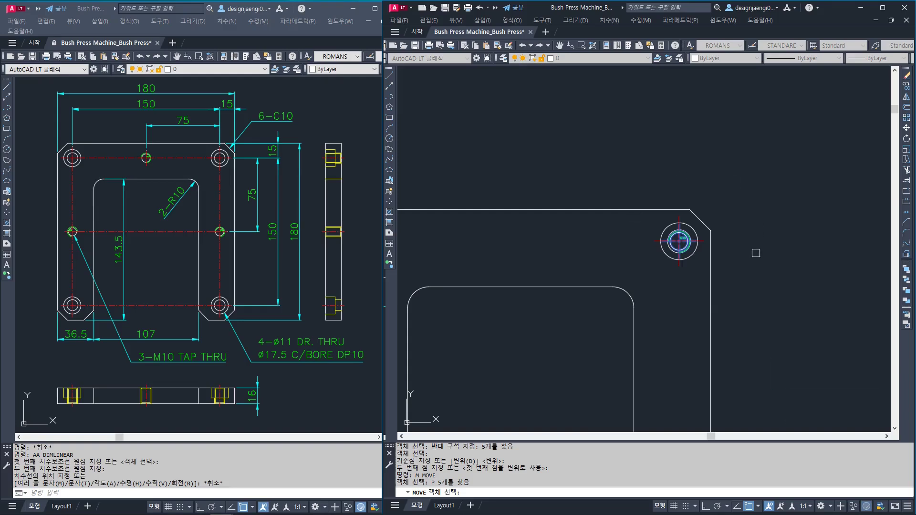
{"action": "key", "text": "space"}
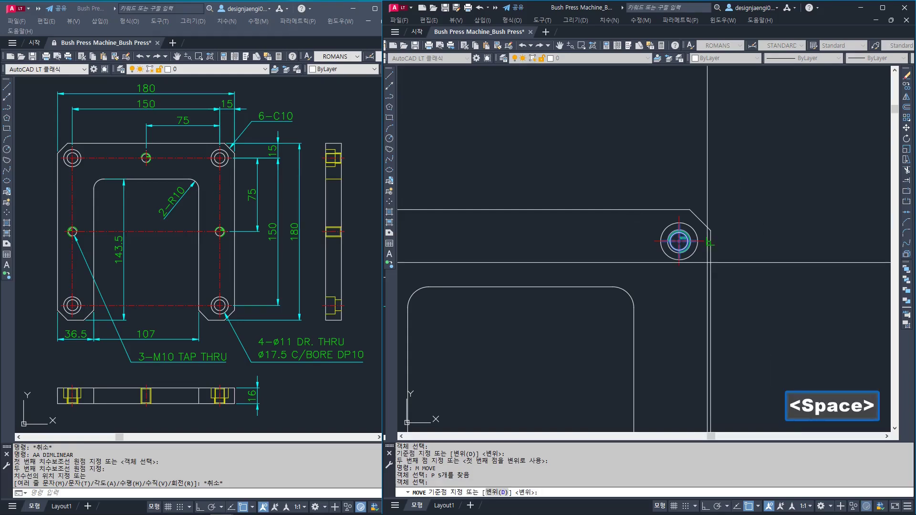
{"action": "left_click", "coordinate": [748, 159]}
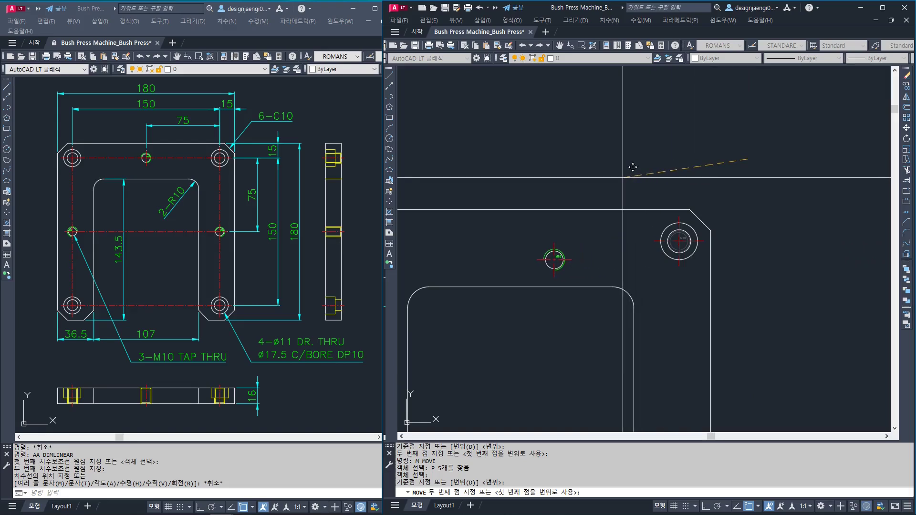
{"action": "key", "text": "F8"}
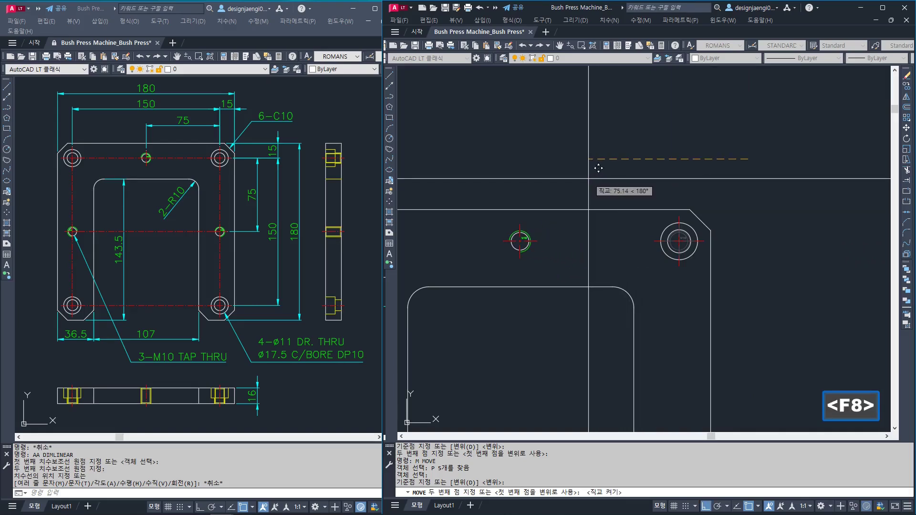
{"action": "type", "text": "75"}
{"action": "key", "text": "Return"}
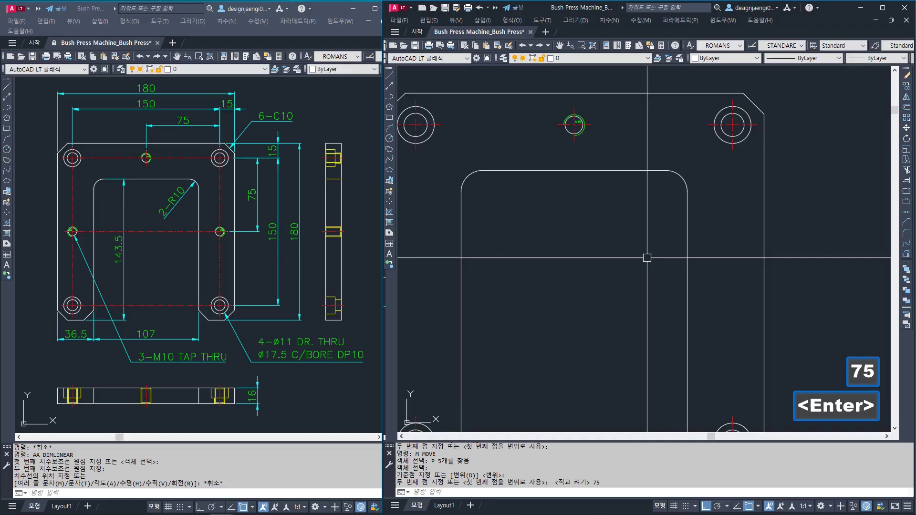
Step: Copy the upper M10 tapped hole 75 straight down
{"action": "scroll", "coordinate": [647, 258], "scroll_direction": "down", "scroll_amount": 2}
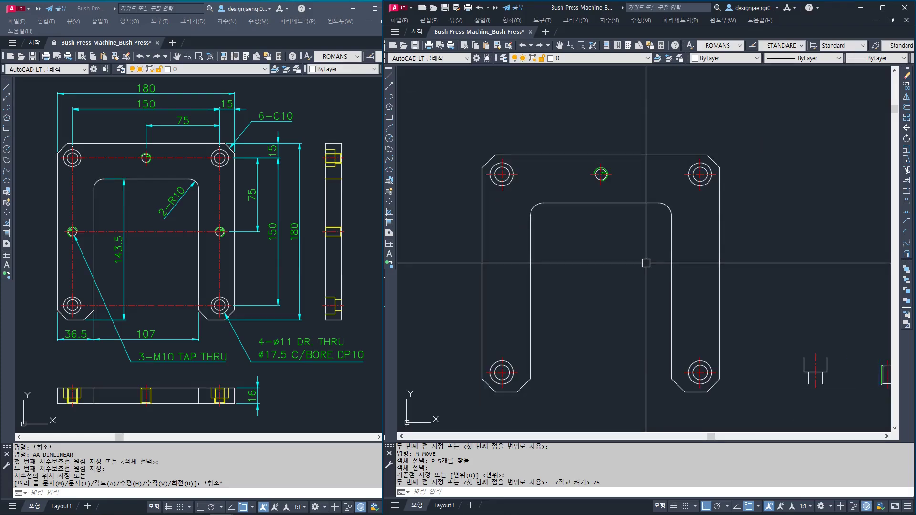
{"action": "key", "text": "space"}
{"action": "left_click", "coordinate": [574, 135]}
{"action": "left_click", "coordinate": [639, 218]}
{"action": "key", "text": "space"}
{"action": "left_click", "coordinate": [616, 262]}
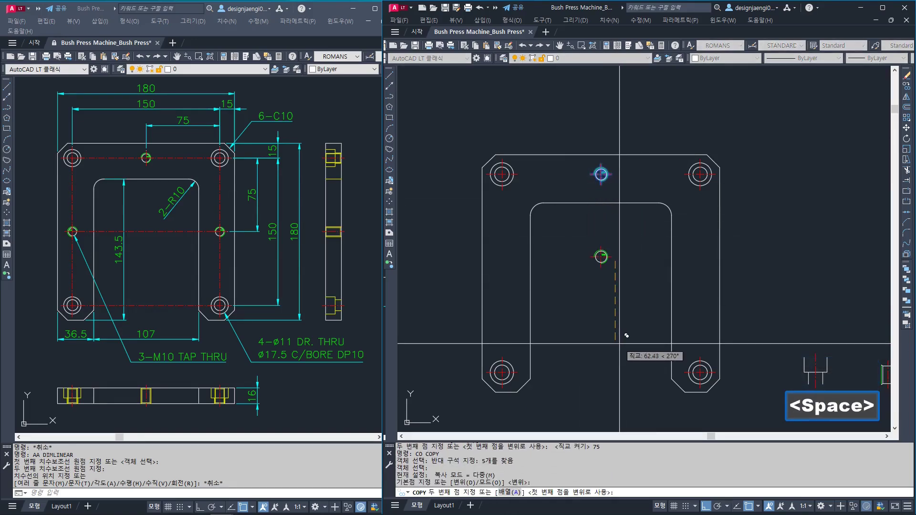
{"action": "type", "text": "5"}
{"action": "key", "text": "BackSpace"}
{"action": "type", "text": "75"}
{"action": "key", "text": "Return"}
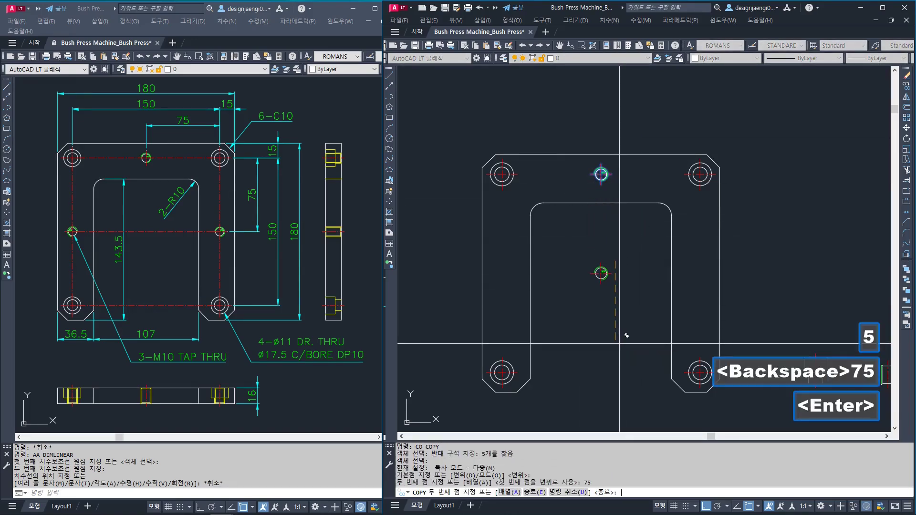
{"action": "key", "text": "Escape"}
Step: Draw a vertical check line down from the upper left counterbored hole's centre and erase it
{"action": "key", "text": "l"}
{"action": "key", "text": "space"}
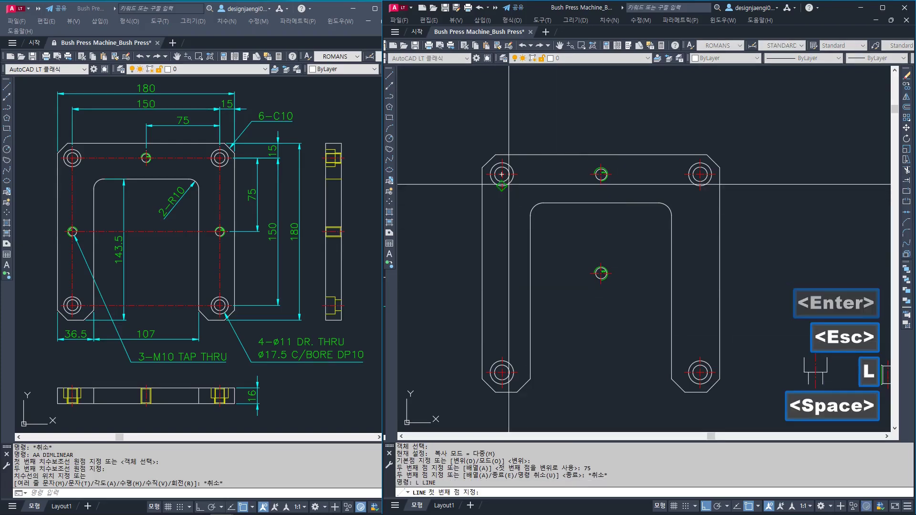
{"action": "left_click", "coordinate": [502, 174]}
{"action": "left_click", "coordinate": [546, 316]}
{"action": "key", "text": "Escape"}
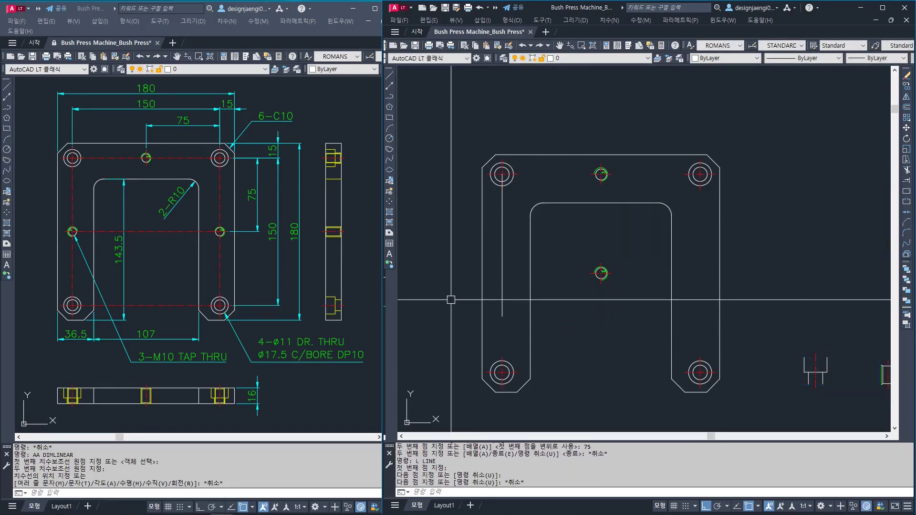
{"action": "key", "text": "Escape"}
{"action": "key", "text": "e"}
{"action": "key", "text": "space"}
{"action": "left_click", "coordinate": [497, 266]}
{"action": "left_click", "coordinate": [499, 268]}
{"action": "left_click", "coordinate": [502, 266]}
{"action": "key", "text": "space"}
Step: Move the tapped hole in the middle of the slot 75 horizontally to the left
{"action": "key", "text": "m"}
{"action": "key", "text": "space"}
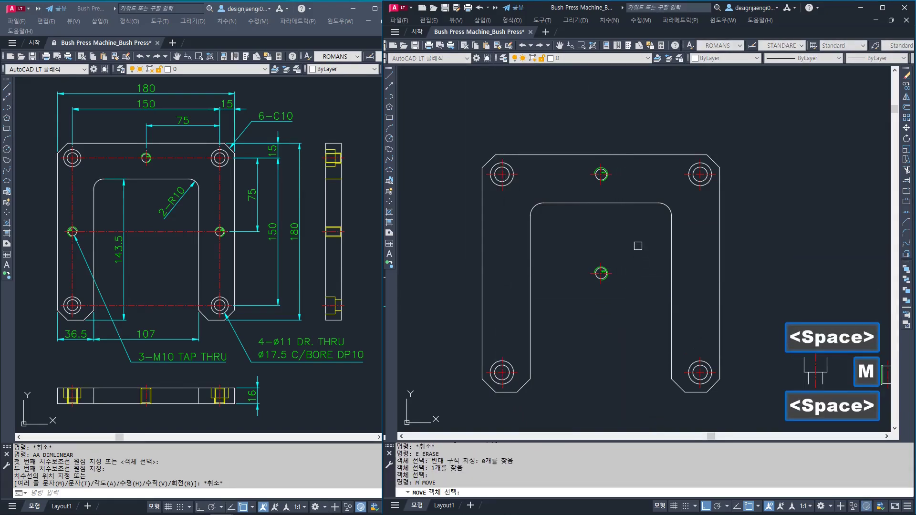
{"action": "left_click", "coordinate": [585, 258]}
{"action": "left_click", "coordinate": [618, 288]}
{"action": "key", "text": "space"}
{"action": "left_click", "coordinate": [664, 329]}
{"action": "type", "text": "75"}
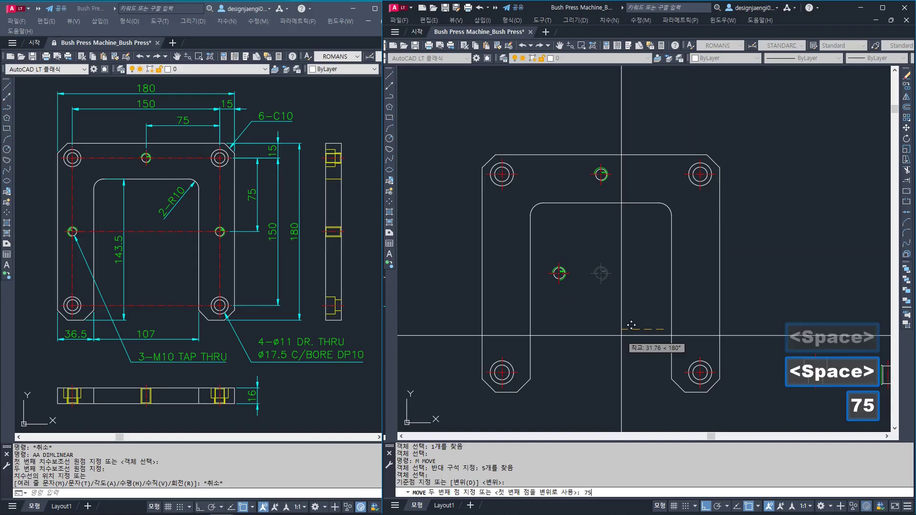
{"action": "key", "text": "Return"}
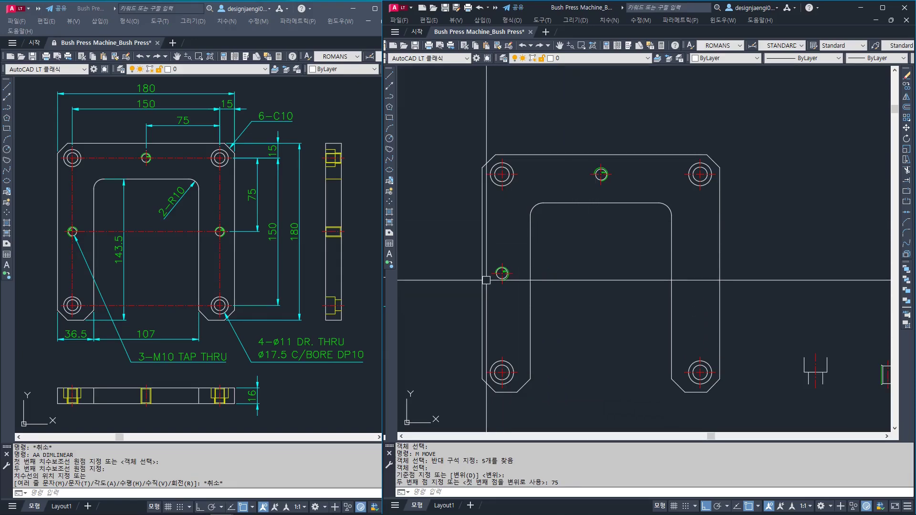
Step: Mirror the left tapped hole about the plate's vertical centreline, keeping the original
{"action": "key", "text": "space"}
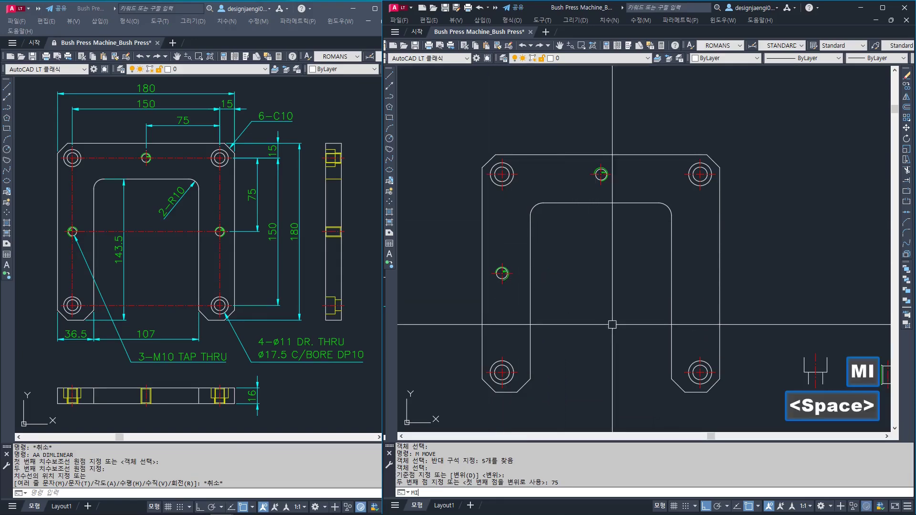
{"action": "left_click", "coordinate": [484, 253]}
{"action": "left_click", "coordinate": [573, 315]}
{"action": "key", "text": "space"}
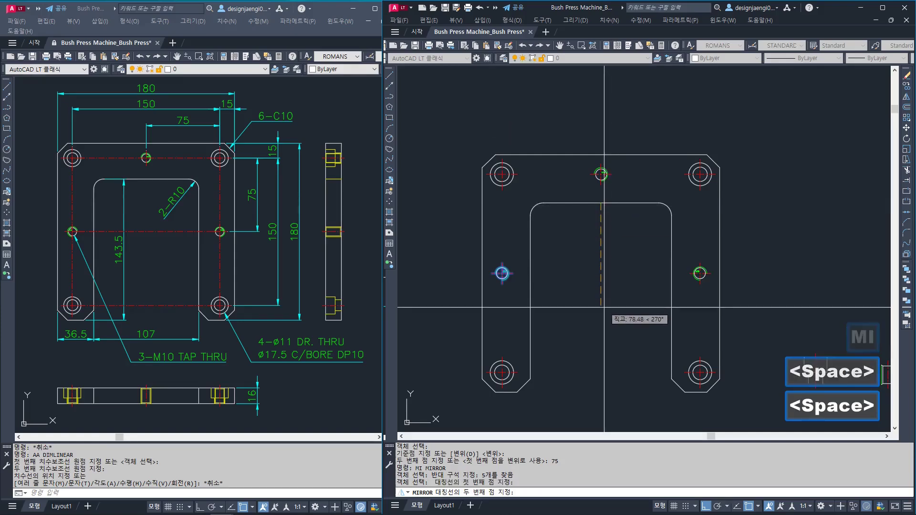
{"action": "left_click", "coordinate": [604, 304]}
{"action": "key", "text": "space"}
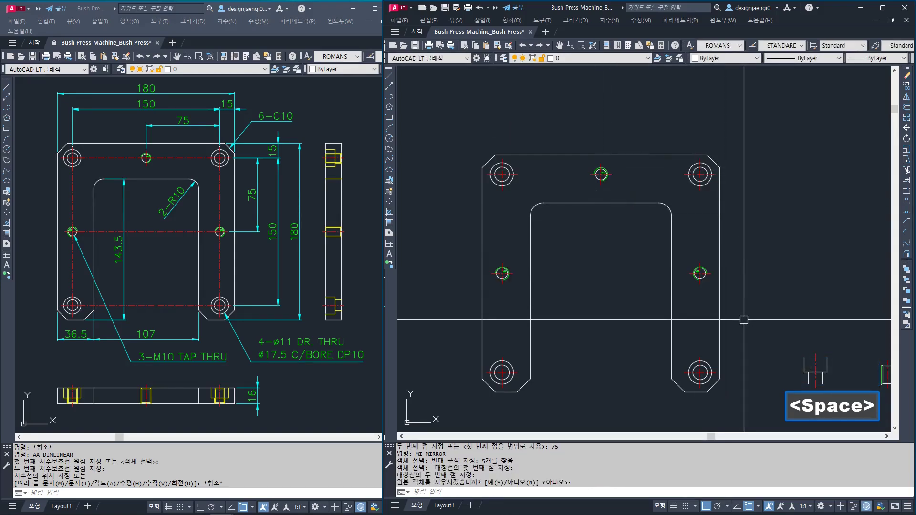
Step: Draw a vertical check line from the upper right counterbored hole's centre down past the right tapped hole
{"action": "type", "text": "L"}
{"action": "key", "text": "space"}
{"action": "left_click", "coordinate": [700, 174]}
{"action": "left_click", "coordinate": [699, 344]}
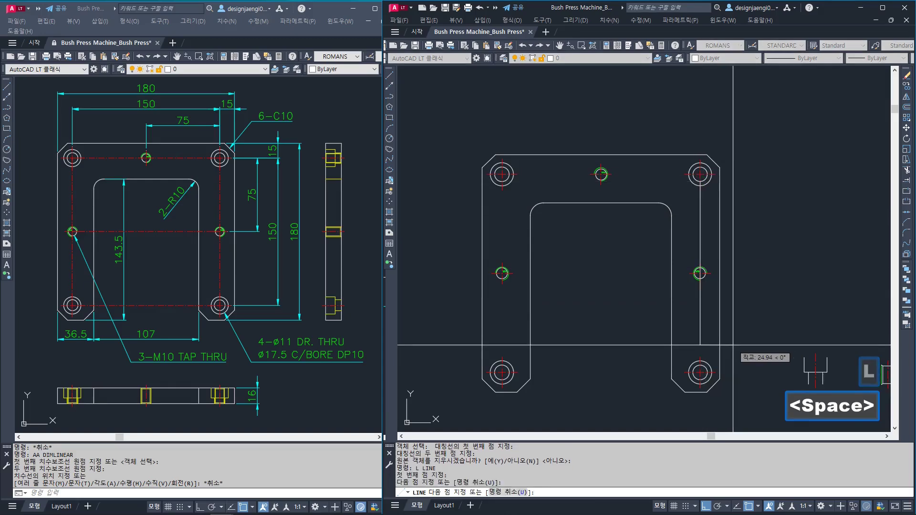
{"action": "key", "text": "Escape"}
{"action": "scroll", "coordinate": [700, 297], "scroll_direction": "up", "scroll_amount": 3}
{"action": "scroll", "coordinate": [699, 297], "scroll_direction": "down", "scroll_amount": 3}
{"action": "key", "text": "Escape"}
Step: Draw a vertical check line from the upper left counterbored hole's centre past the left tapped hole, and try a horizontal one towards the upper tapped hole
{"action": "key", "text": "space"}
{"action": "left_click", "coordinate": [506, 174]}
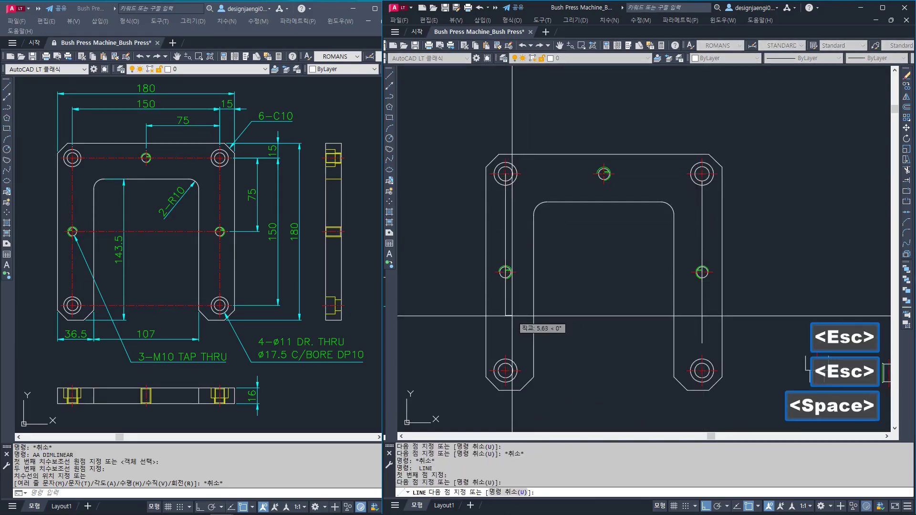
{"action": "key", "text": "Escape"}
{"action": "scroll", "coordinate": [513, 268], "scroll_direction": "up", "scroll_amount": 4}
{"action": "scroll", "coordinate": [512, 268], "scroll_direction": "down", "scroll_amount": 2}
{"action": "key", "text": "Escape"}
{"action": "key", "text": "space"}
{"action": "left_click", "coordinate": [505, 174]}
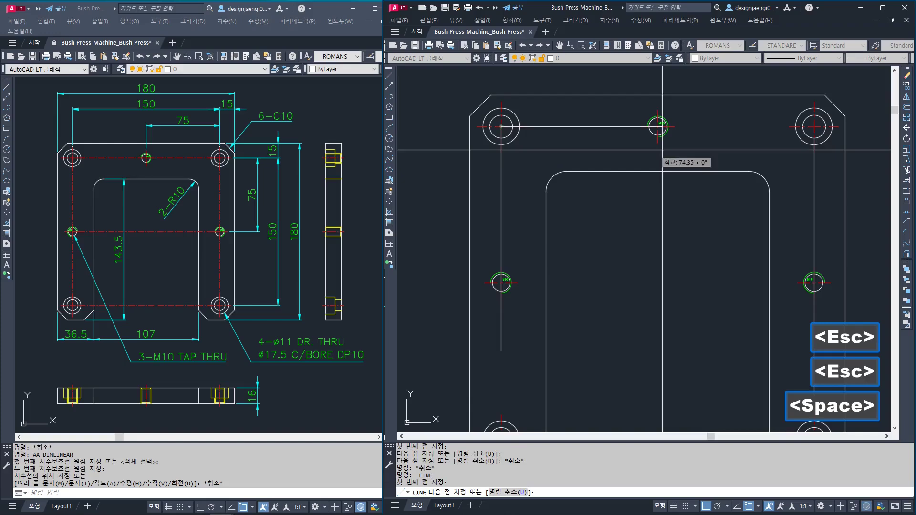
{"action": "key", "text": "Escape"}
{"action": "key", "text": "Escape"}
Step: Erase the vertical check lines through the left and right tapped holes
{"action": "type", "text": "E"}
{"action": "key", "text": "space"}
{"action": "left_click", "coordinate": [501, 206]}
{"action": "key", "text": "space"}
{"action": "left_click", "coordinate": [502, 205]}
{"action": "key", "text": "space"}
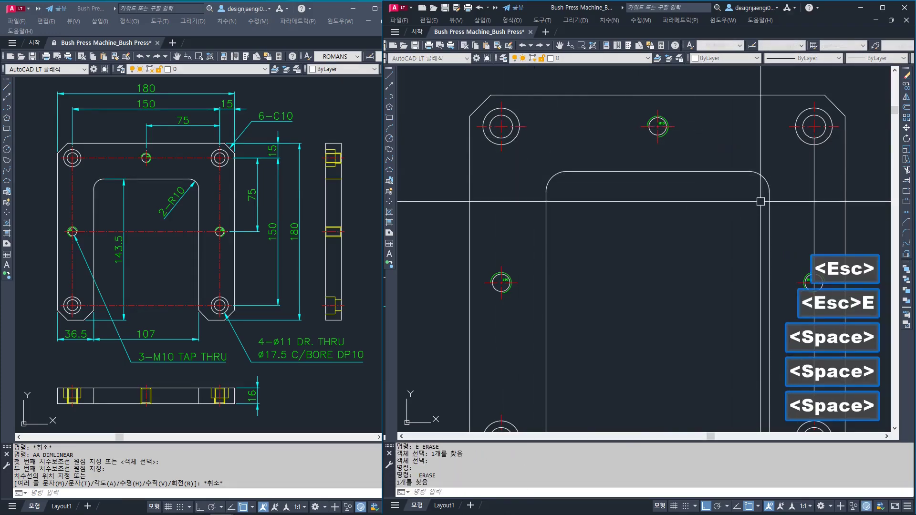
{"action": "key", "text": "space"}
{"action": "scroll", "coordinate": [703, 240], "scroll_direction": "down", "scroll_amount": 2}
{"action": "left_click", "coordinate": [678, 273]}
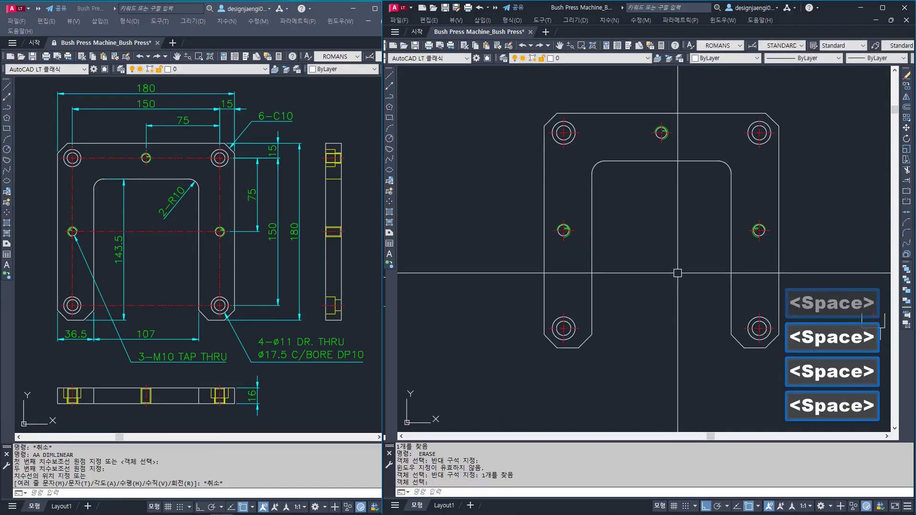
Step: Draw a projection line straight down from the plate's lower left outer chamfer corner and a horizontal baseline to the right, past the plate's width
{"action": "middle_click_drag", "start_coordinate": [672, 288], "coordinate": [643, 280]}
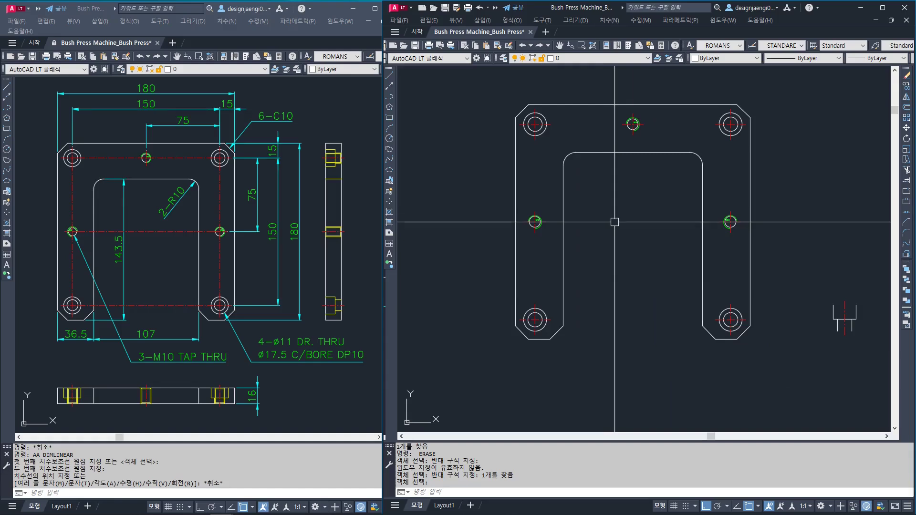
{"action": "scroll", "coordinate": [636, 252], "scroll_direction": "down", "scroll_amount": 2}
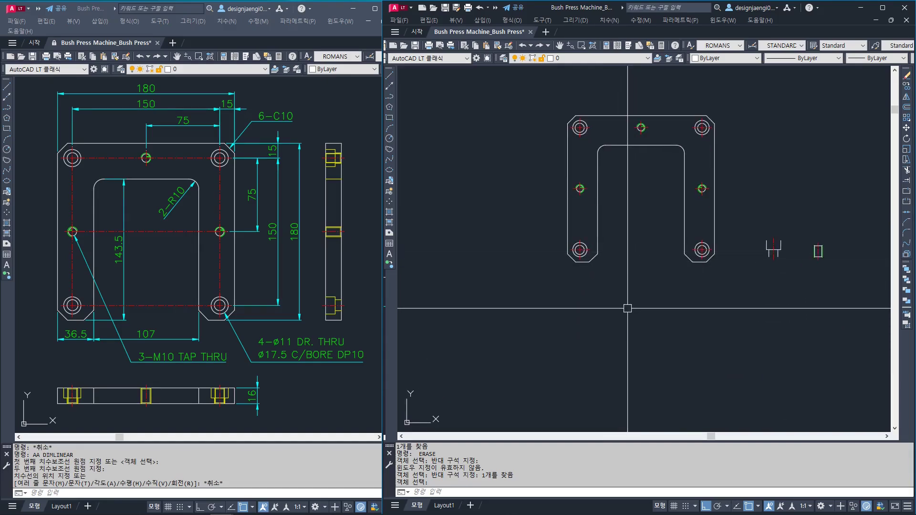
{"action": "type", "text": "l"}
{"action": "key", "text": "space"}
{"action": "left_click", "coordinate": [568, 253]}
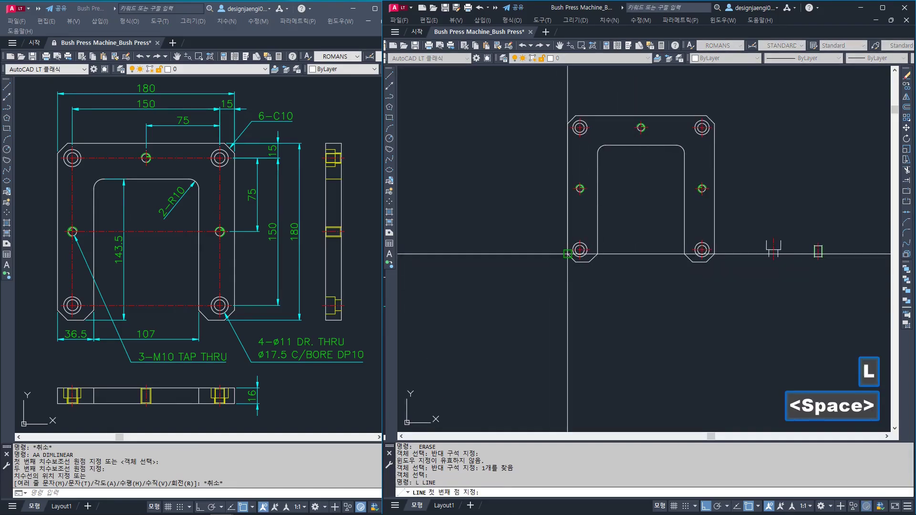
{"action": "left_click", "coordinate": [568, 343]}
{"action": "left_click", "coordinate": [753, 342]}
{"action": "key", "text": "Escape"}
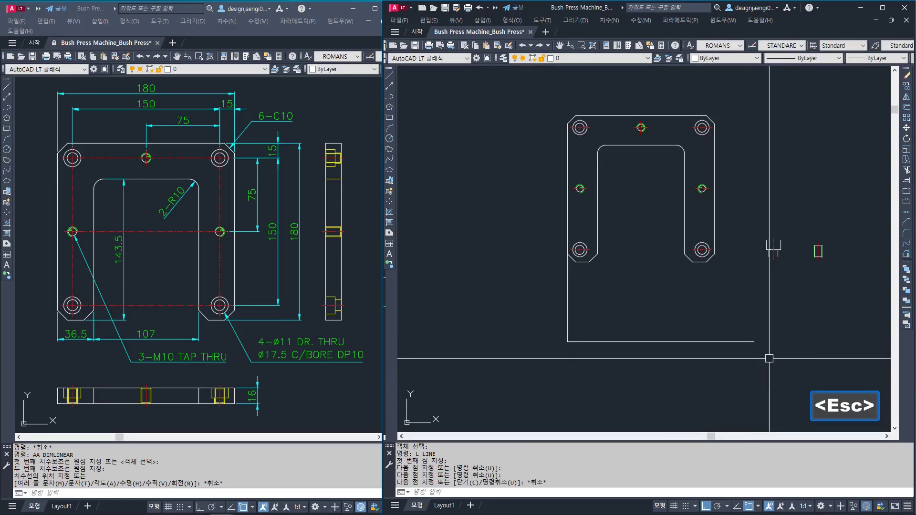
{"action": "scroll", "coordinate": [737, 312], "scroll_direction": "up", "scroll_amount": 2}
{"action": "key", "text": "space"}
{"action": "left_click", "coordinate": [702, 217]}
{"action": "key", "text": "Escape"}
{"action": "key", "text": "space"}
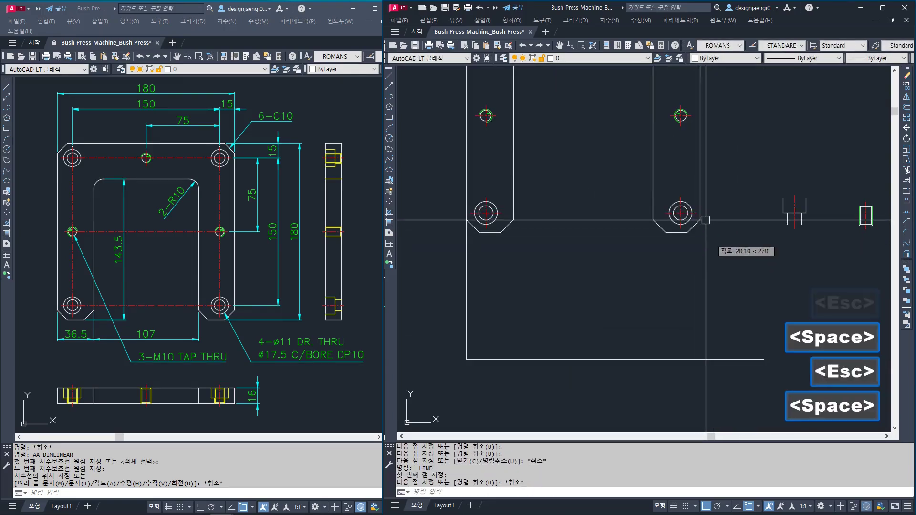
{"action": "left_click", "coordinate": [701, 246]}
{"action": "key", "text": "Escape"}
Step: Draw vertical projection lines from the right leg's outer and inner chamfer corners and the left leg's inner chamfer corner down to the baseline
{"action": "key", "text": "space"}
{"action": "left_click", "coordinate": [700, 219]}
{"action": "left_click", "coordinate": [700, 359]}
{"action": "key", "text": "space"}
{"action": "key", "text": "space"}
{"action": "left_click", "coordinate": [652, 219]}
{"action": "left_click", "coordinate": [652, 359]}
{"action": "key", "text": "space"}
{"action": "key", "text": "space"}
{"action": "left_click", "coordinate": [513, 220]}
{"action": "left_click", "coordinate": [522, 357]}
{"action": "key", "text": "space"}
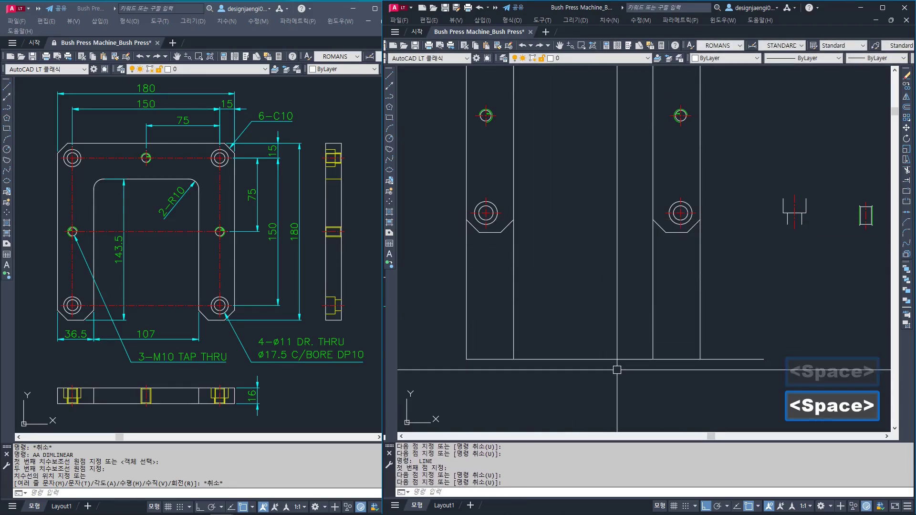
Step: Offset the projected view's baseline upward by 16
{"action": "type", "text": "o"}
{"action": "key", "text": "space"}
{"action": "type", "text": "16"}
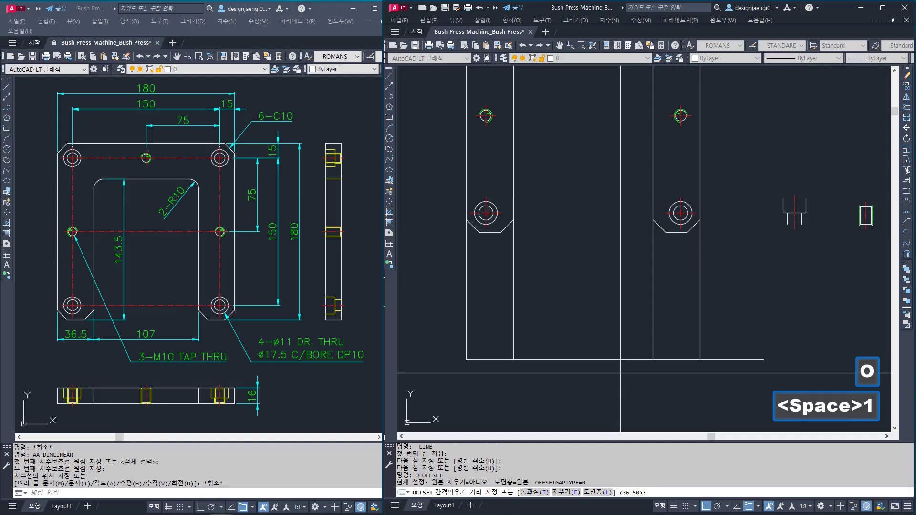
{"action": "key", "text": "space"}
{"action": "left_click", "coordinate": [615, 359]}
{"action": "left_click", "coordinate": [615, 300]}
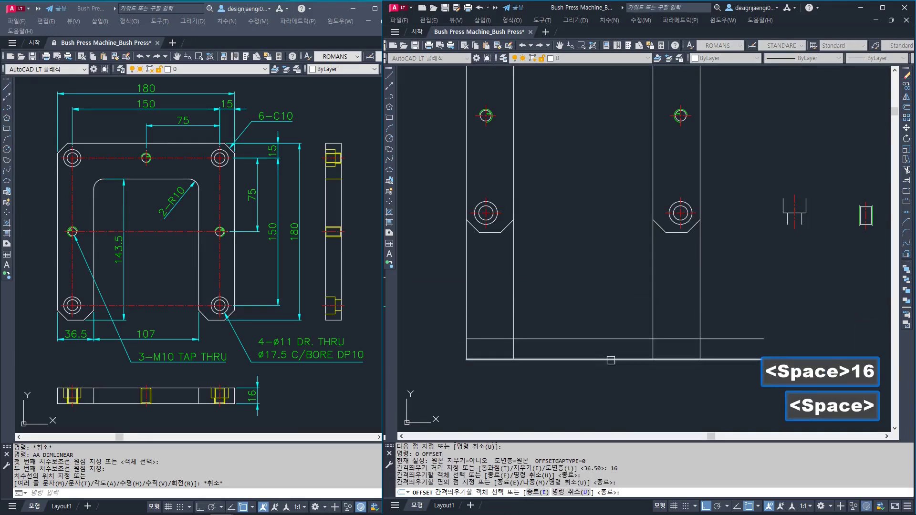
{"action": "key", "text": "Escape"}
Step: Trim the vertical projection lines above the upper edge of the projected view
{"action": "type", "text": "tr"}
{"action": "key", "text": "space"}
{"action": "left_click", "coordinate": [711, 363]}
{"action": "left_click", "coordinate": [445, 297]}
{"action": "key", "text": "space"}
{"action": "left_click", "coordinate": [445, 296]}
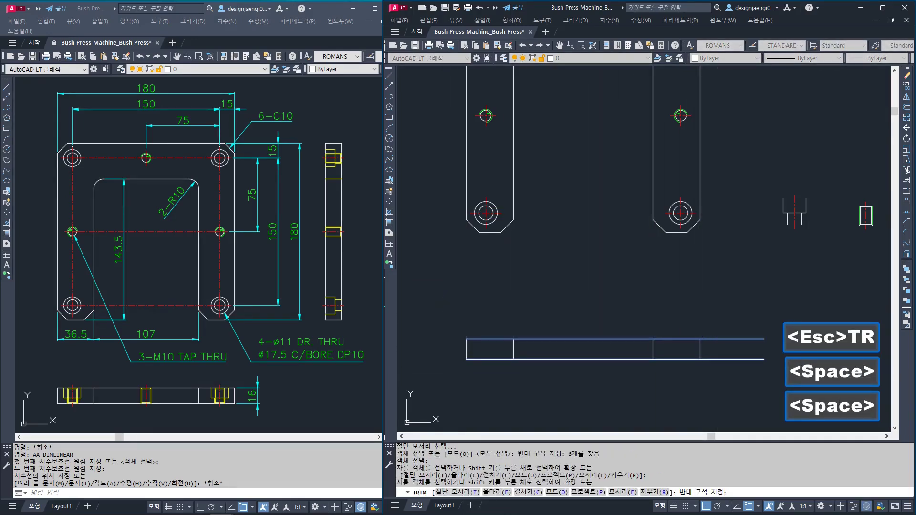
{"action": "left_click", "coordinate": [716, 317]}
{"action": "left_click", "coordinate": [735, 325]}
{"action": "key", "text": "Escape"}
{"action": "key", "text": "Escape"}
Step: Trim the ends of both horizontal edges that overhang the projected view's outer vertical edge
{"action": "key", "text": "space"}
{"action": "key", "text": "space"}
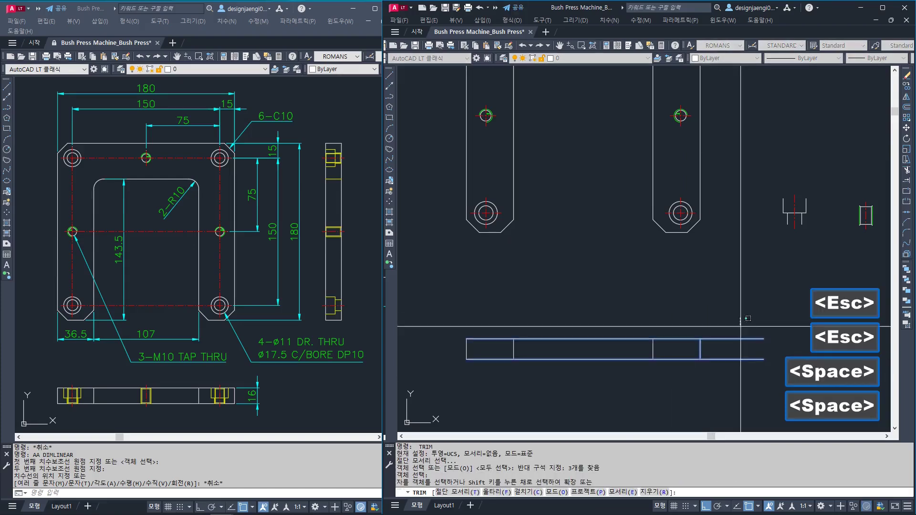
{"action": "left_click", "coordinate": [711, 321]}
{"action": "left_click", "coordinate": [723, 370]}
{"action": "key", "text": "Escape"}
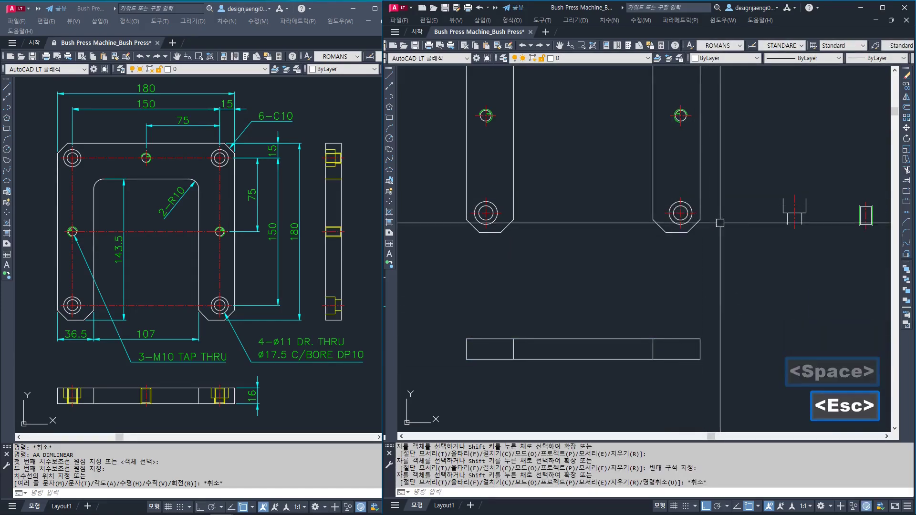
{"action": "key", "text": "Escape"}
{"action": "key", "text": "l"}
{"action": "key", "text": "space"}
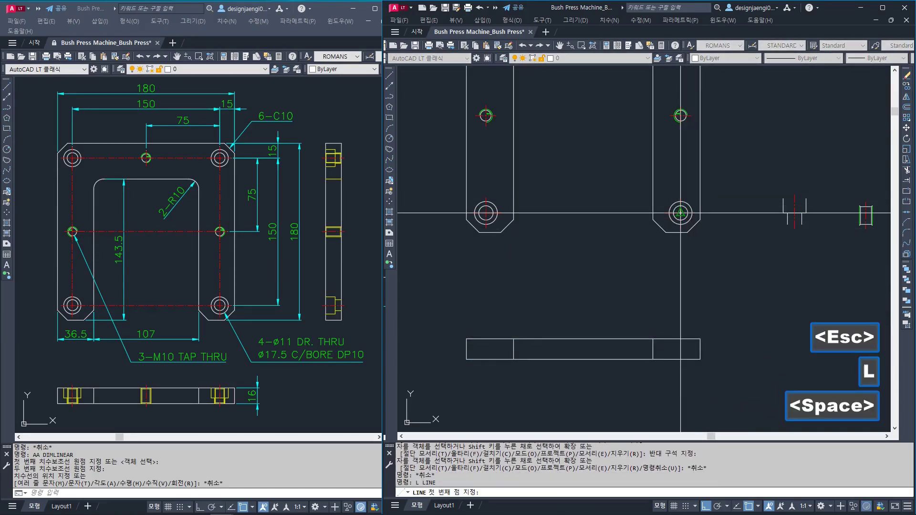
{"action": "left_click", "coordinate": [682, 334]}
{"action": "key", "text": "Escape"}
{"action": "key", "text": "space"}
{"action": "left_click", "coordinate": [486, 214]}
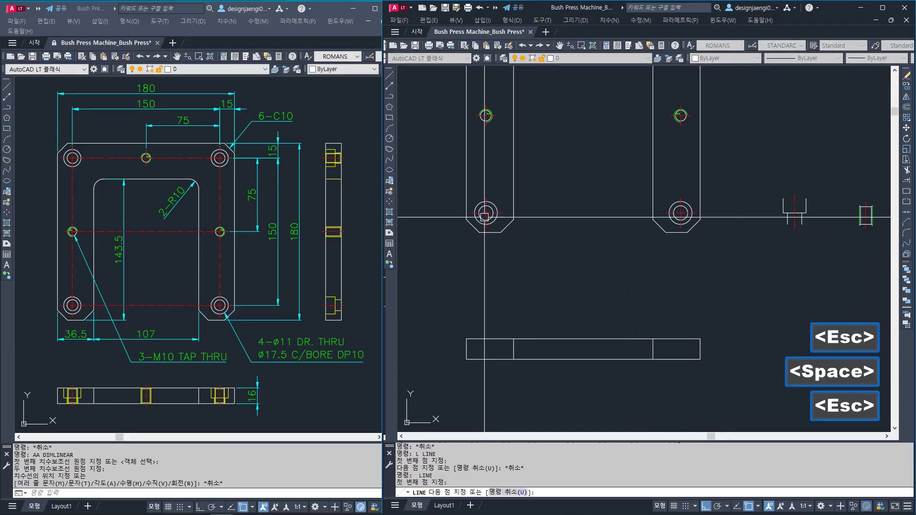
{"action": "key", "text": "Escape"}
{"action": "key", "text": "space"}
{"action": "left_click", "coordinate": [509, 357]}
{"action": "key", "text": "Escape"}
{"action": "key", "text": "Escape"}
{"action": "key", "text": "Escape"}
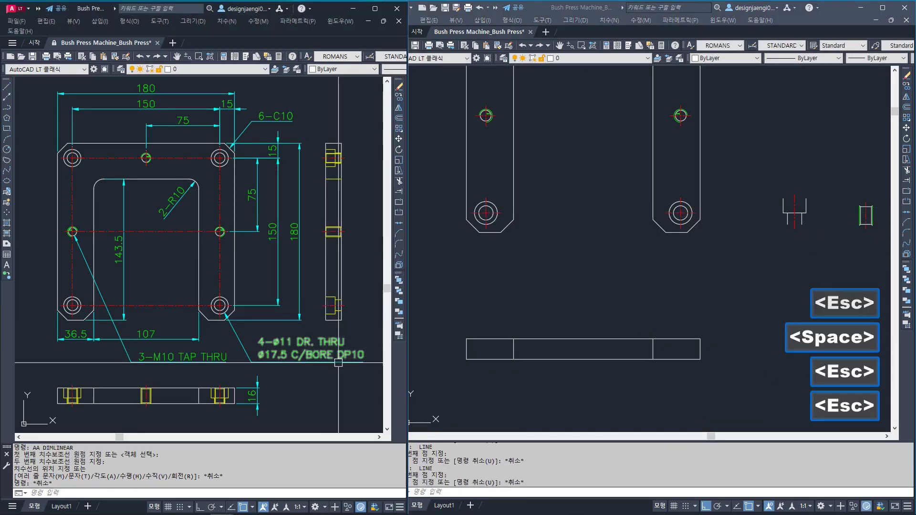
Step: Measure the counterbore's depth on the separate hole profile beside the plate
{"action": "scroll", "coordinate": [817, 211], "scroll_direction": "up", "scroll_amount": 4}
{"action": "type", "text": "aa"}
{"action": "key", "text": "space"}
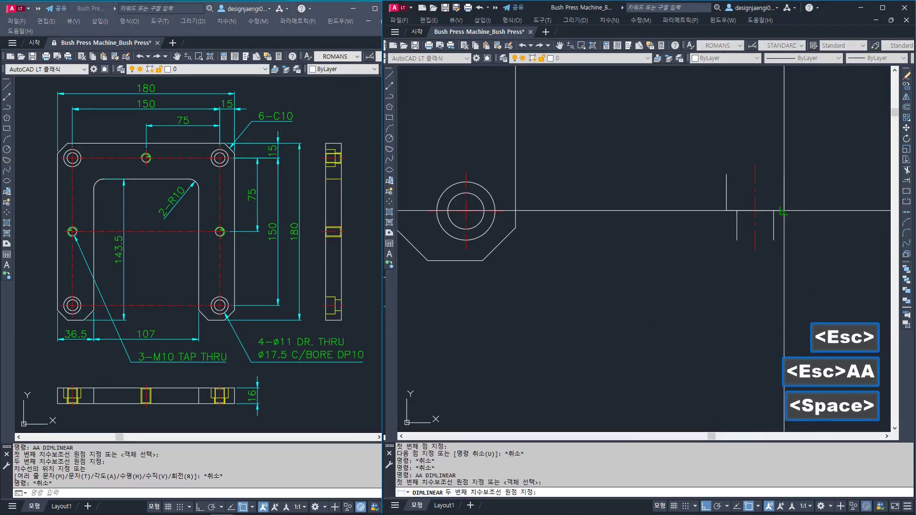
{"action": "left_click", "coordinate": [766, 175]}
{"action": "left_click", "coordinate": [767, 211]}
{"action": "middle_click_drag", "start_coordinate": [785, 219], "coordinate": [671, 260]}
{"action": "scroll", "coordinate": [671, 260], "scroll_direction": "down", "scroll_amount": 2}
{"action": "key", "text": "Escape"}
{"action": "key", "text": "space"}
{"action": "left_click", "coordinate": [653, 232]}
{"action": "left_click", "coordinate": [654, 254]}
{"action": "key", "text": "Escape"}
Step: Stretch the open upper end of the counterbore profile and its centre line down by 1
{"action": "type", "text": "s"}
{"action": "key", "text": "space"}
{"action": "left_click", "coordinate": [685, 198]}
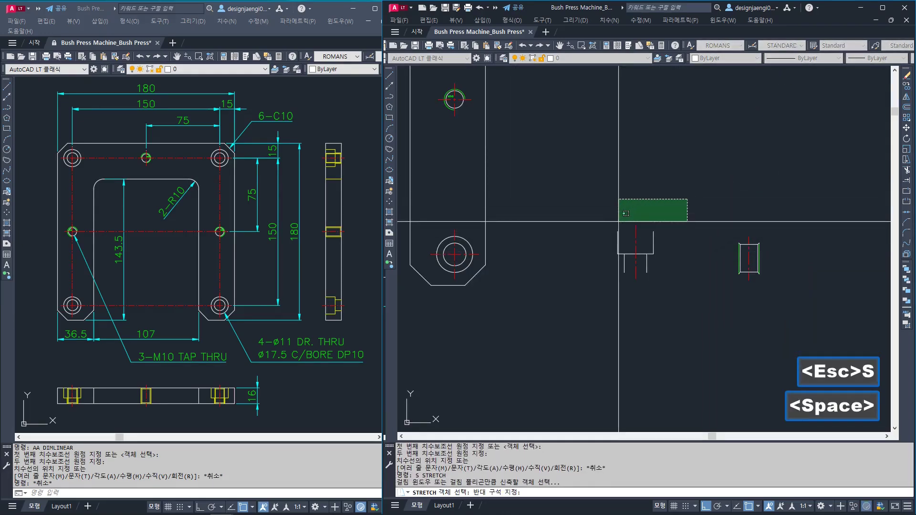
{"action": "left_click", "coordinate": [584, 255]}
{"action": "key", "text": "space"}
{"action": "left_click", "coordinate": [584, 268]}
{"action": "type", "text": "1"}
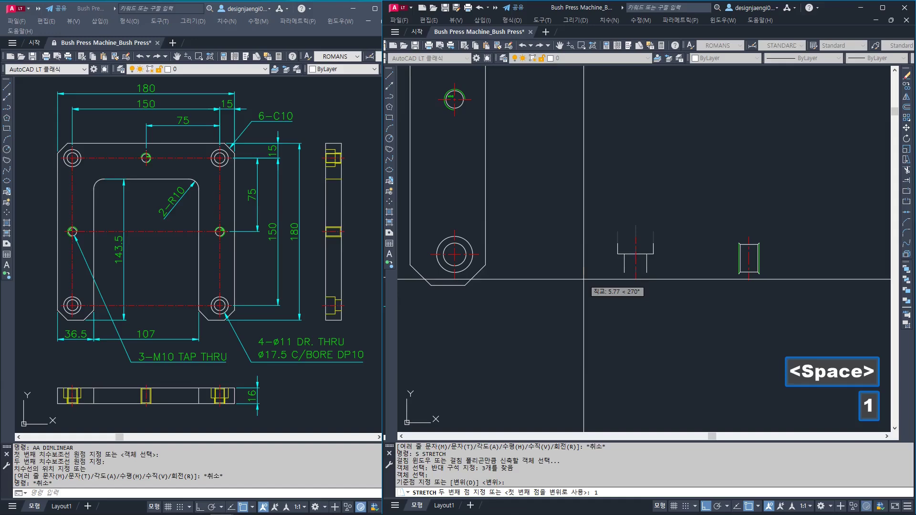
{"action": "key", "text": "space"}
Step: Measure the counterbore profile's depth again after the stretch
{"action": "type", "text": "aa"}
{"action": "key", "text": "space"}
{"action": "scroll", "coordinate": [658, 253], "scroll_direction": "up", "scroll_amount": 2}
{"action": "left_click", "coordinate": [652, 222]}
{"action": "left_click", "coordinate": [652, 256]}
{"action": "key", "text": "Escape"}
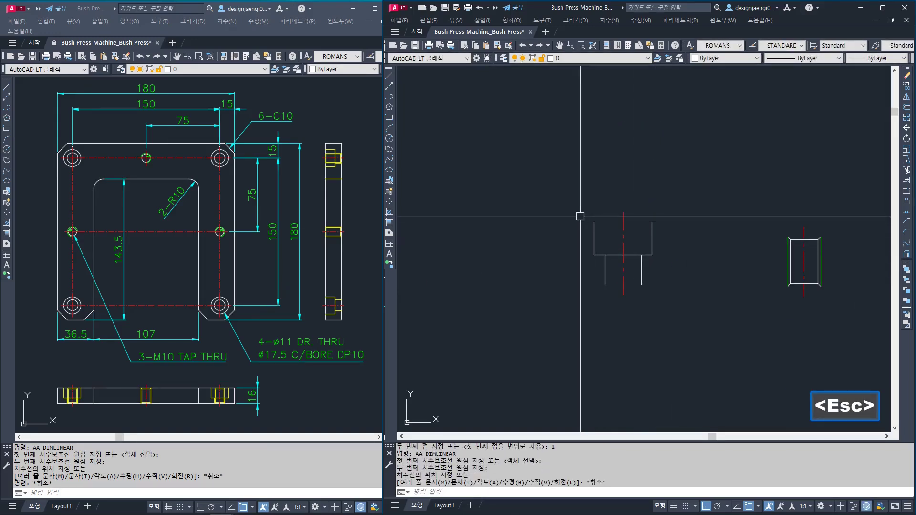
Step: Put the counterbore profile's solid outline on the yellow dashed hidden-line layer, leaving the centre line as it is
{"action": "left_click", "coordinate": [581, 215]}
{"action": "left_click", "coordinate": [699, 327]}
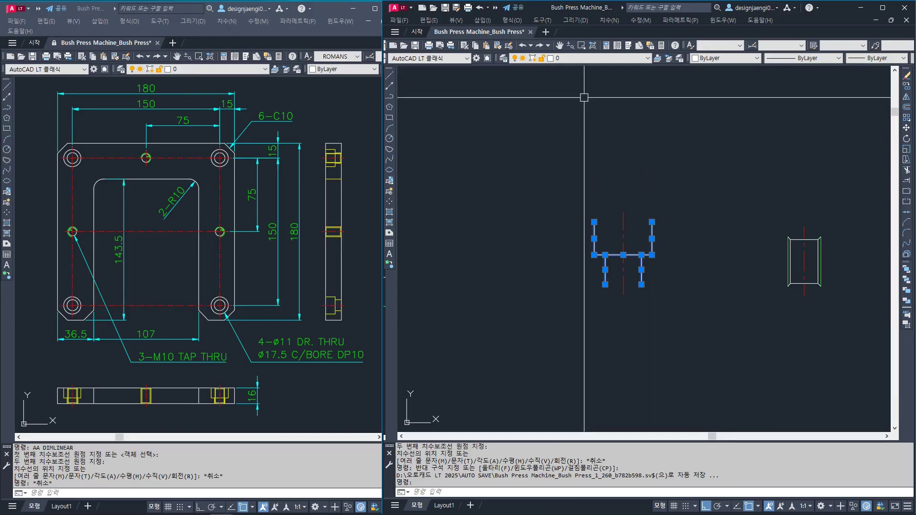
{"action": "left_click", "coordinate": [586, 58]}
{"action": "left_click", "coordinate": [609, 109]}
{"action": "scroll", "coordinate": [692, 241], "scroll_direction": "down", "scroll_amount": 4}
{"action": "key", "text": "Escape"}
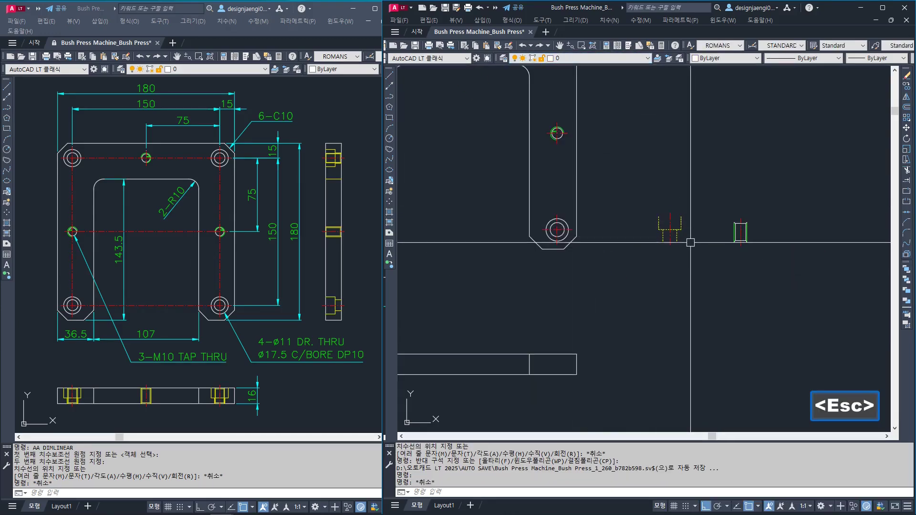
Step: Move the counterbore profile under the lower right counterbored hole, with its open end on the leg's bottom edge
{"action": "type", "text": "m"}
{"action": "key", "text": "space"}
{"action": "left_click", "coordinate": [670, 212]}
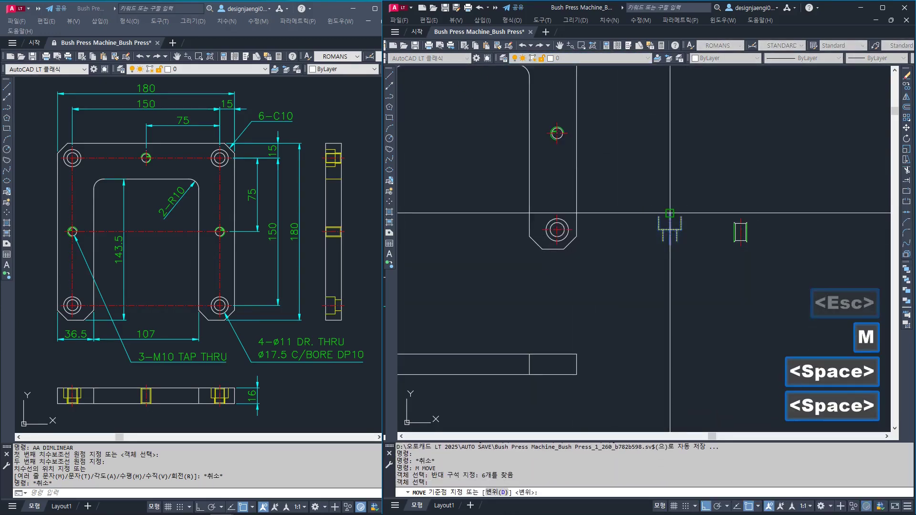
{"action": "scroll", "coordinate": [558, 253], "scroll_direction": "up", "scroll_amount": 4}
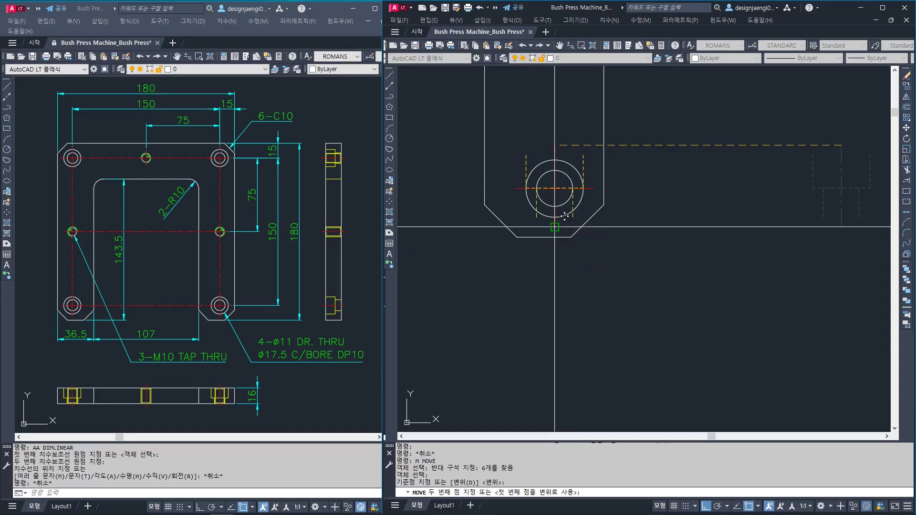
{"action": "left_click", "coordinate": [554, 237]}
{"action": "middle_click_drag", "start_coordinate": [553, 264], "coordinate": [578, 259]}
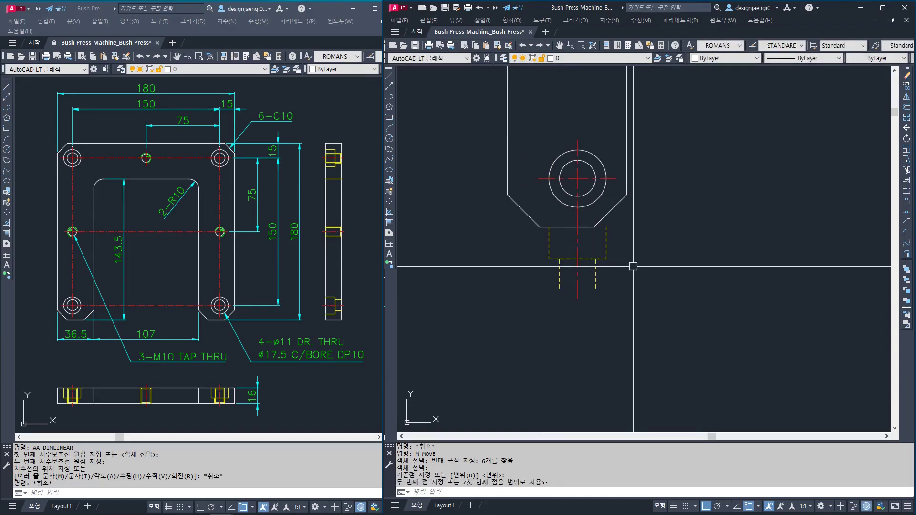
Step: Move the counterbore profile straight down so its open end lies on the projected view's upper edge
{"action": "key", "text": "space"}
{"action": "left_click", "coordinate": [646, 264]}
{"action": "left_click", "coordinate": [536, 248]}
{"action": "key", "text": "space"}
{"action": "scroll", "coordinate": [543, 219], "scroll_direction": "up", "scroll_amount": 6}
{"action": "scroll", "coordinate": [543, 219], "scroll_direction": "down", "scroll_amount": 1}
{"action": "left_click", "coordinate": [538, 242]}
{"action": "scroll", "coordinate": [554, 306], "scroll_direction": "down", "scroll_amount": 7}
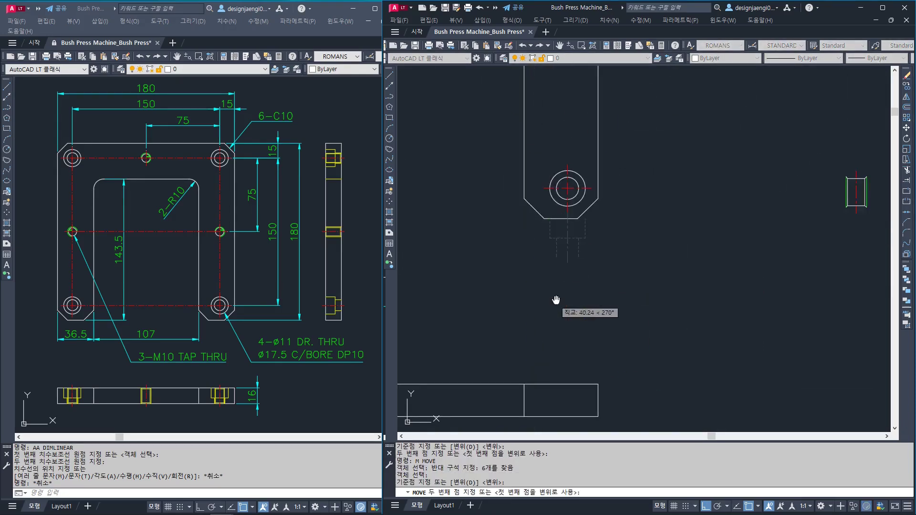
{"action": "left_click", "coordinate": [571, 343]}
{"action": "scroll", "coordinate": [582, 356], "scroll_direction": "up", "scroll_amount": 2}
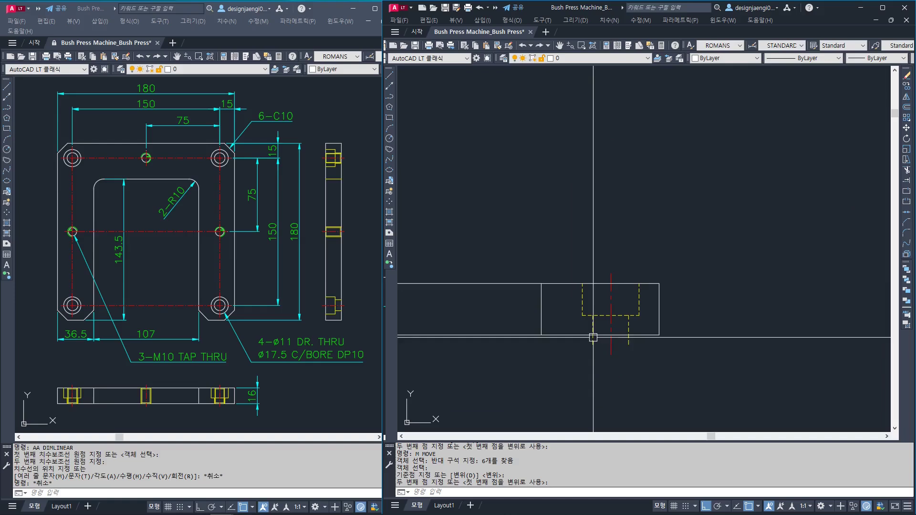
Step: Stretch the counterbore profile's through-hole lines and centre line upward so the hole ends at the projected view's bottom edge
{"action": "key", "text": "Escape"}
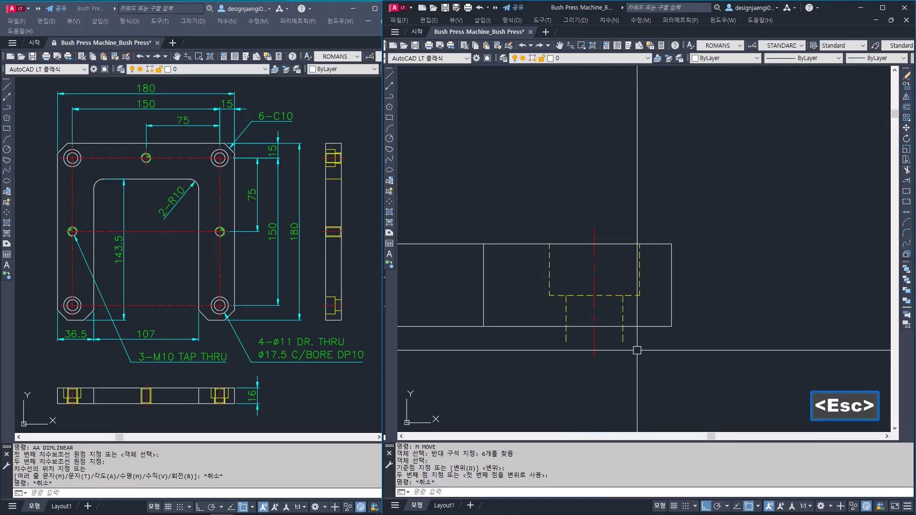
{"action": "scroll", "coordinate": [640, 349], "scroll_direction": "up", "scroll_amount": 2}
{"action": "key", "text": "s"}
{"action": "key", "text": "space"}
{"action": "left_click", "coordinate": [631, 336]}
{"action": "left_click", "coordinate": [557, 376]}
{"action": "key", "text": "space"}
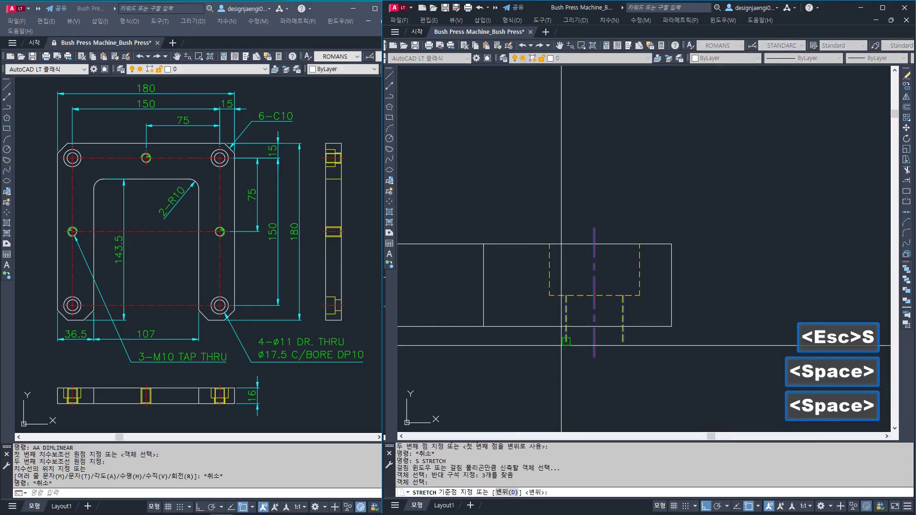
{"action": "left_click", "coordinate": [669, 361]}
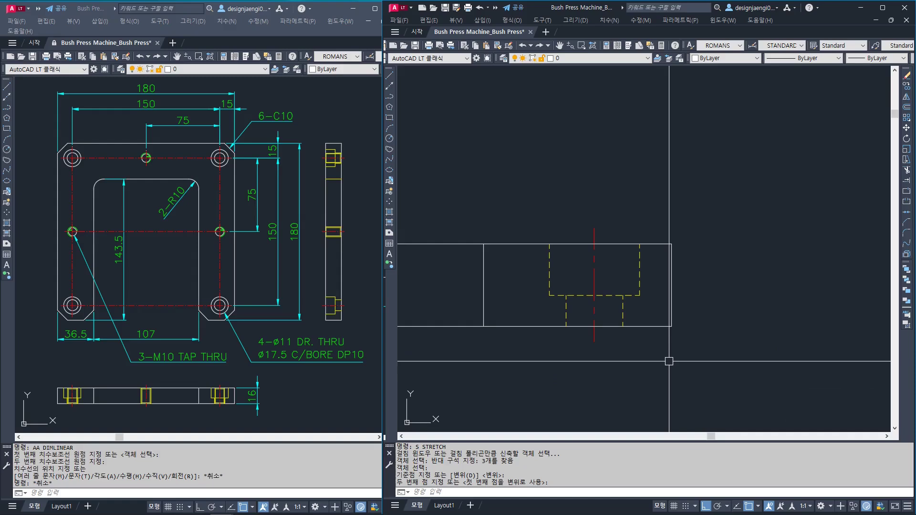
Step: Mirror the counterbore profile about the projected view's vertical midline, keeping the original
{"action": "scroll", "coordinate": [670, 361], "scroll_direction": "down", "scroll_amount": 4}
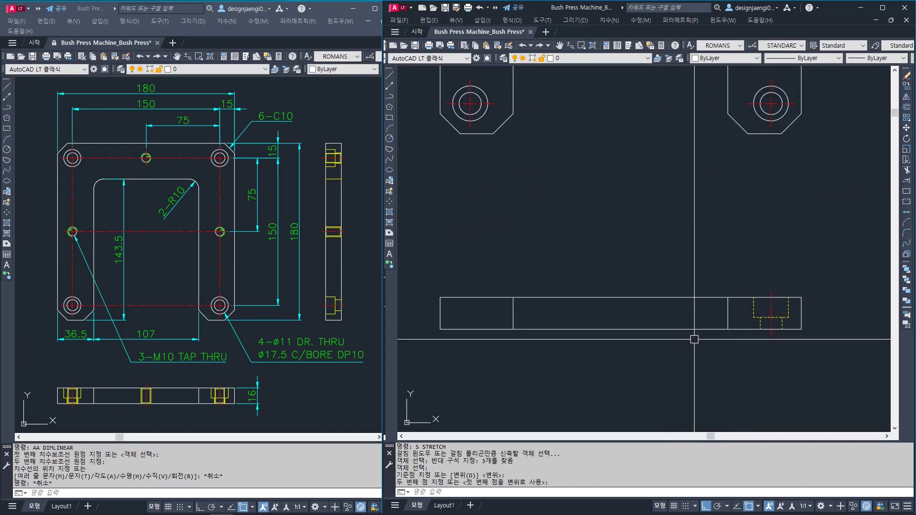
{"action": "type", "text": "mi"}
{"action": "key", "text": "space"}
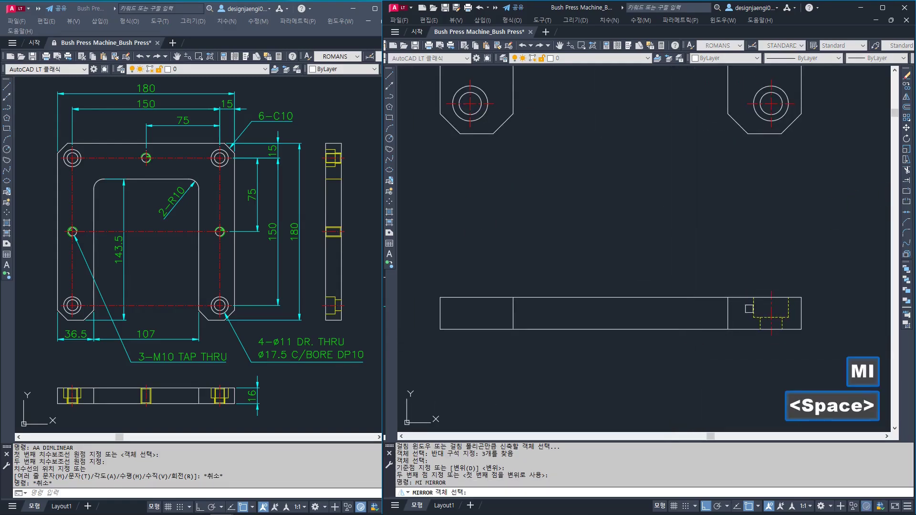
{"action": "left_click", "coordinate": [742, 266]}
{"action": "left_click", "coordinate": [802, 329]}
{"action": "key", "text": "space"}
{"action": "left_click", "coordinate": [620, 297]}
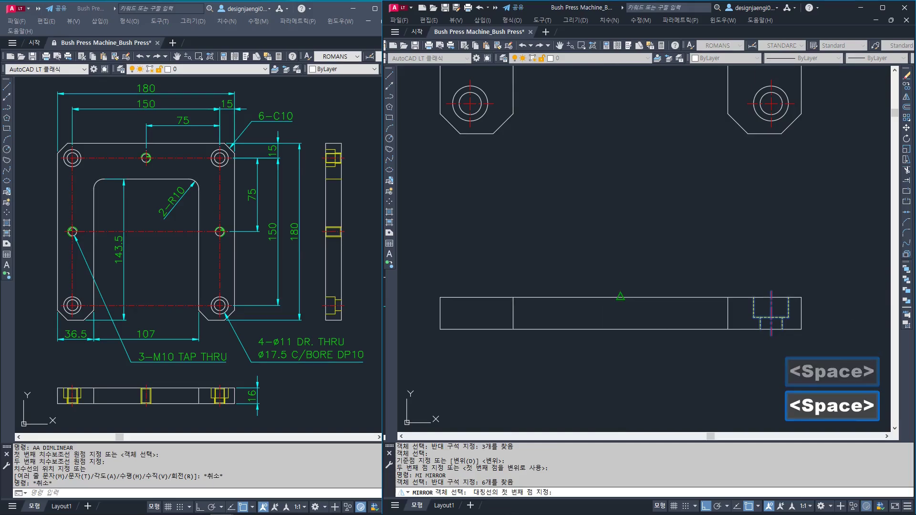
{"action": "left_click", "coordinate": [621, 258]}
{"action": "key", "text": "space"}
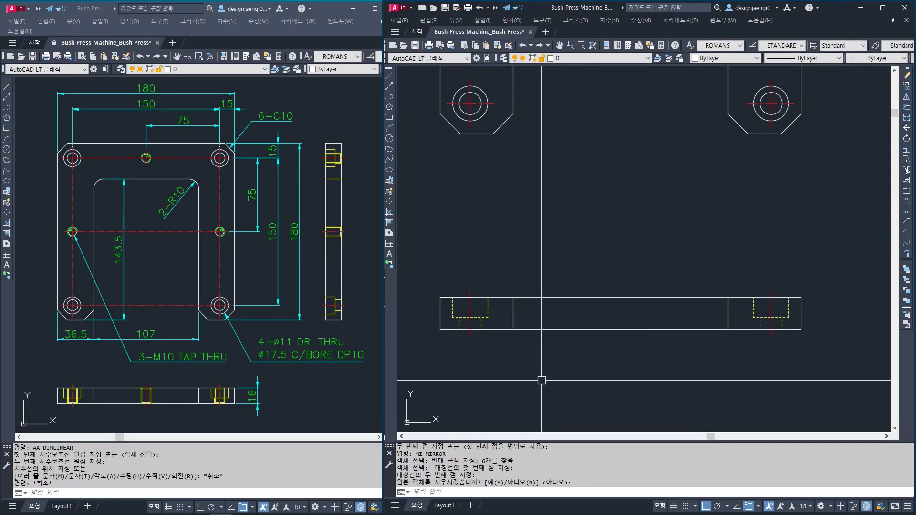
Step: Put the tapped hole profile's outline on the yellow dashed hidden-line layer, leaving the centre line as it is
{"action": "scroll", "coordinate": [542, 381], "scroll_direction": "down", "scroll_amount": 3}
{"action": "scroll", "coordinate": [542, 380], "scroll_direction": "up", "scroll_amount": 2}
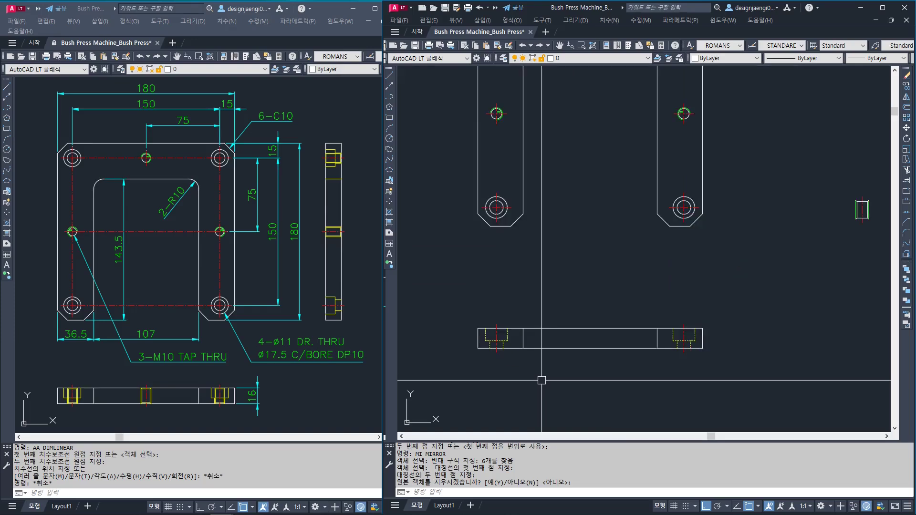
{"action": "scroll", "coordinate": [671, 350], "scroll_direction": "down", "scroll_amount": 2}
{"action": "middle_click_drag", "start_coordinate": [708, 346], "coordinate": [710, 352]}
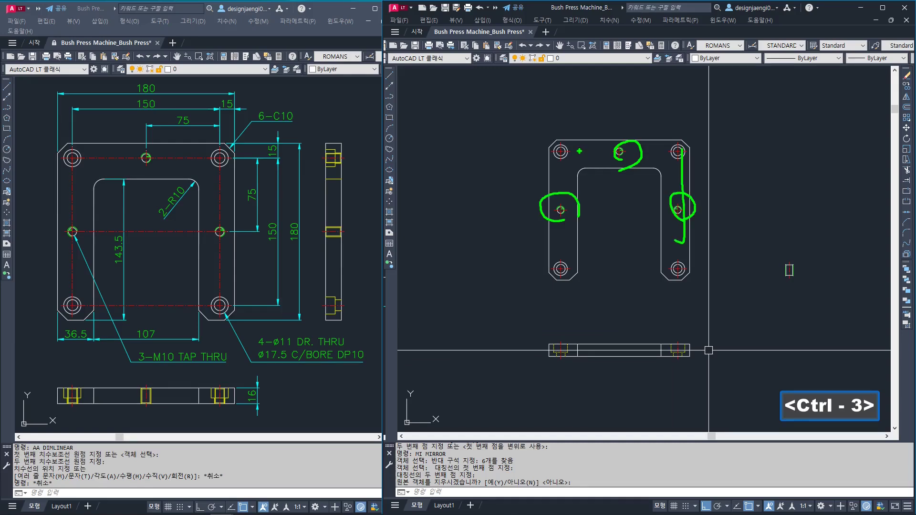
{"action": "key", "text": "Escape"}
{"action": "scroll", "coordinate": [709, 351], "scroll_direction": "up", "scroll_amount": 5}
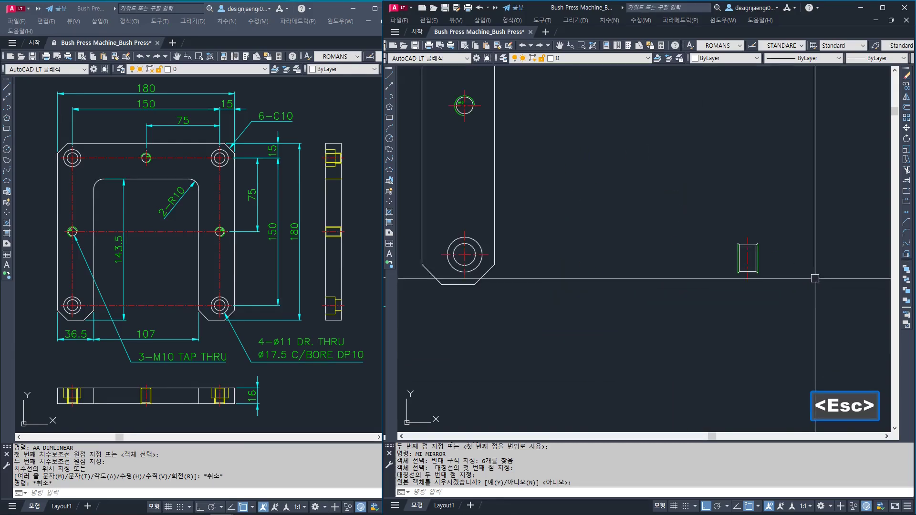
{"action": "left_click", "coordinate": [692, 221]}
{"action": "left_click", "coordinate": [762, 303]}
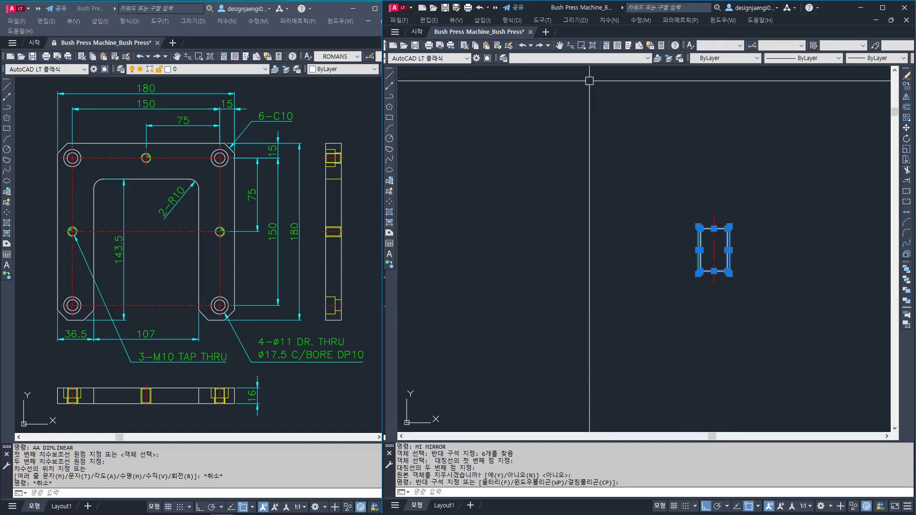
{"action": "left_click", "coordinate": [589, 59]}
{"action": "left_click", "coordinate": [592, 88]}
{"action": "key", "text": "Escape"}
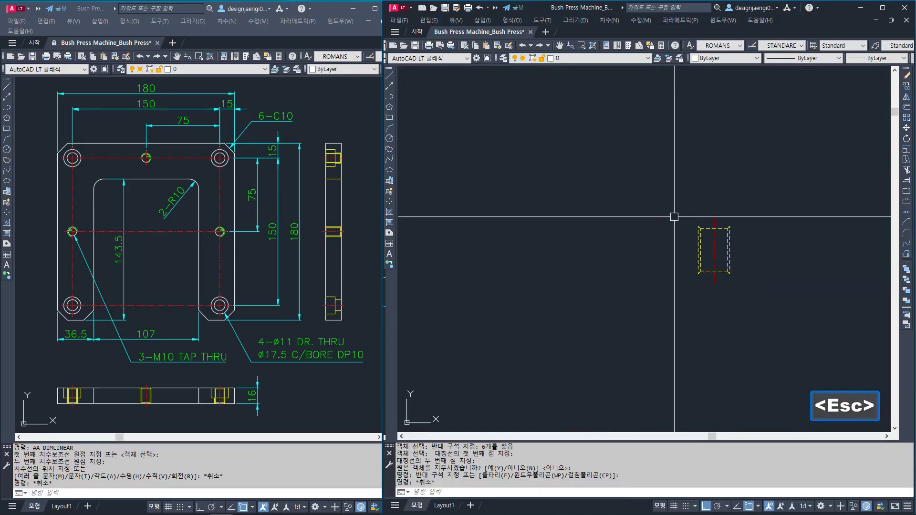
Step: Move the tapped hole profile with its centre line to the middle of the projected view
{"action": "key", "text": "m"}
{"action": "key", "text": "space"}
{"action": "left_click", "coordinate": [681, 231]}
{"action": "left_click", "coordinate": [744, 286]}
{"action": "key", "text": "space"}
{"action": "left_click", "coordinate": [714, 217]}
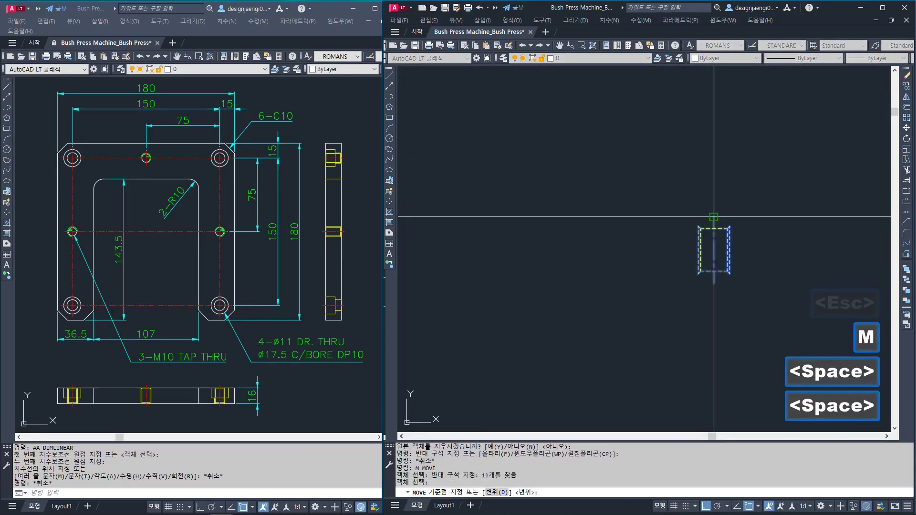
{"action": "scroll", "coordinate": [716, 210], "scroll_direction": "down", "scroll_amount": 5}
{"action": "scroll", "coordinate": [701, 236], "scroll_direction": "up", "scroll_amount": 3}
{"action": "scroll", "coordinate": [687, 249], "scroll_direction": "up", "scroll_amount": 4}
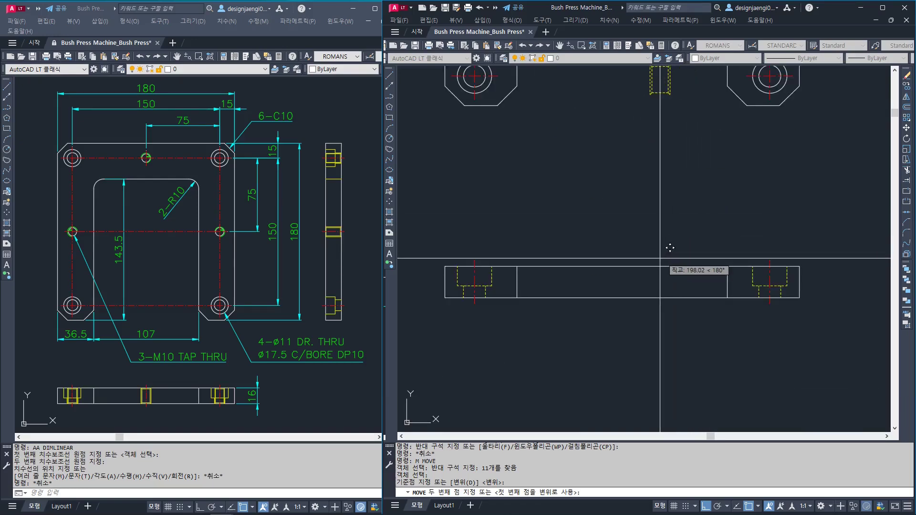
{"action": "key", "text": "Escape"}
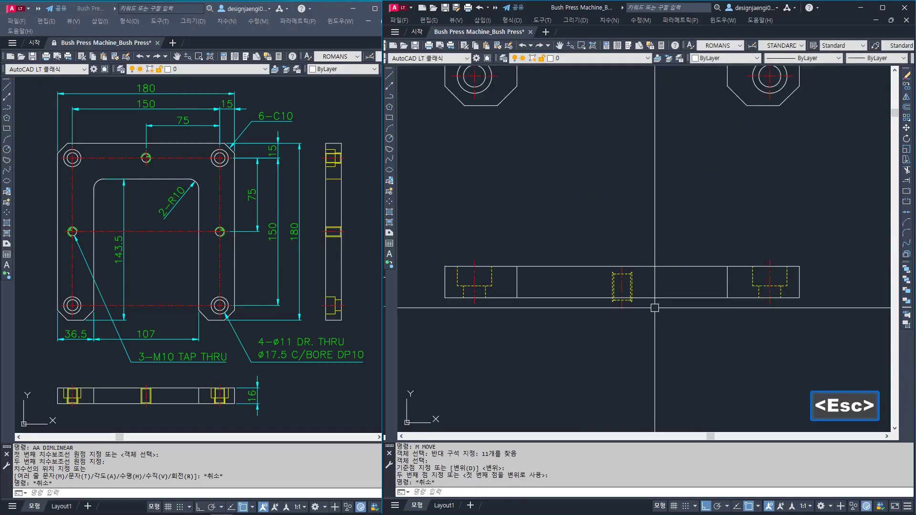
Step: Move the tapped hole profile with its centre line up so its top sits on the projected view's top edge
{"action": "key", "text": "m"}
{"action": "key", "text": "space"}
{"action": "left_click", "coordinate": [605, 262]}
{"action": "left_click", "coordinate": [639, 311]}
{"action": "scroll", "coordinate": [636, 294], "scroll_direction": "up", "scroll_amount": 6}
{"action": "key", "text": "space"}
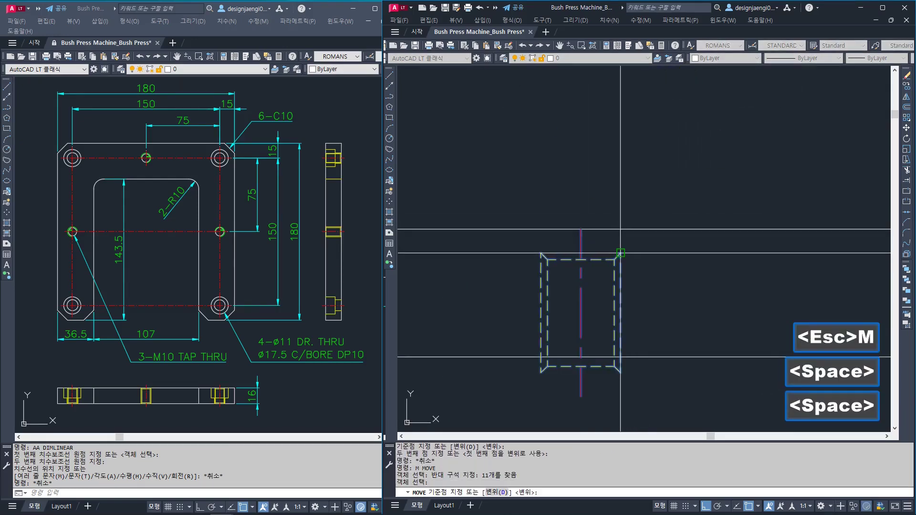
{"action": "left_click", "coordinate": [632, 273]}
{"action": "scroll", "coordinate": [634, 243], "scroll_direction": "down", "scroll_amount": 2}
{"action": "key", "text": "Escape"}
Step: Stretch the lower end of the tapped hole profile and its centre line down so the hole ends at the projected view's bottom edge
{"action": "key", "text": "s"}
{"action": "key", "text": "space"}
{"action": "left_click", "coordinate": [688, 263]}
{"action": "left_click", "coordinate": [626, 294]}
{"action": "scroll", "coordinate": [568, 324], "scroll_direction": "up", "scroll_amount": 2}
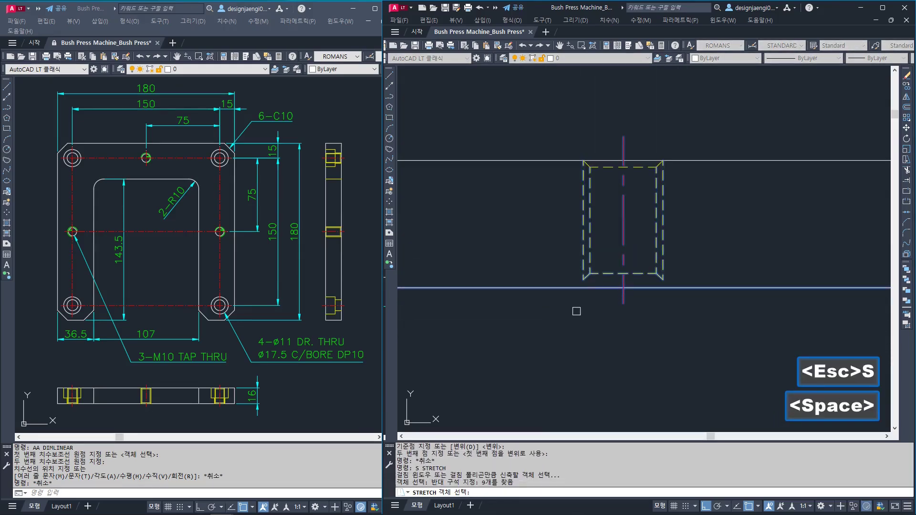
{"action": "key", "text": "space"}
{"action": "left_click", "coordinate": [583, 279]}
{"action": "left_click", "coordinate": [606, 310]}
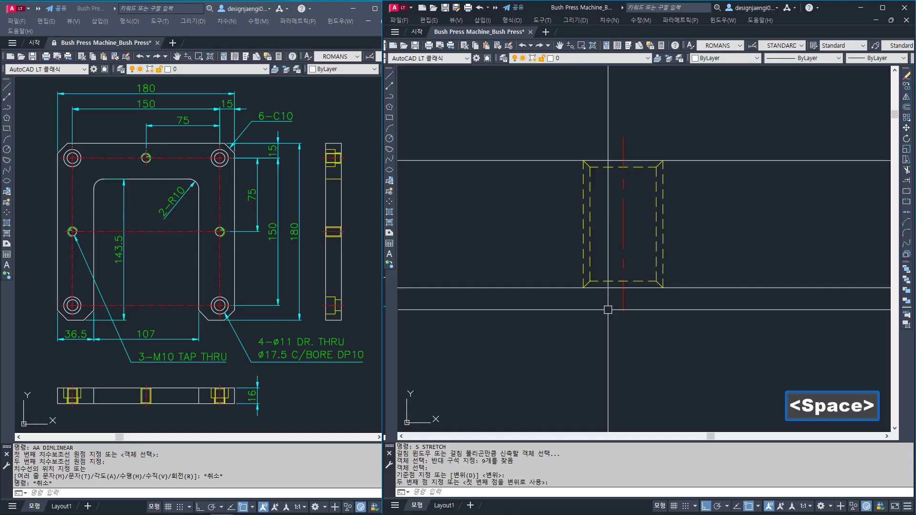
{"action": "scroll", "coordinate": [606, 311], "scroll_direction": "down", "scroll_amount": 5}
{"action": "scroll", "coordinate": [663, 345], "scroll_direction": "down", "scroll_amount": 2}
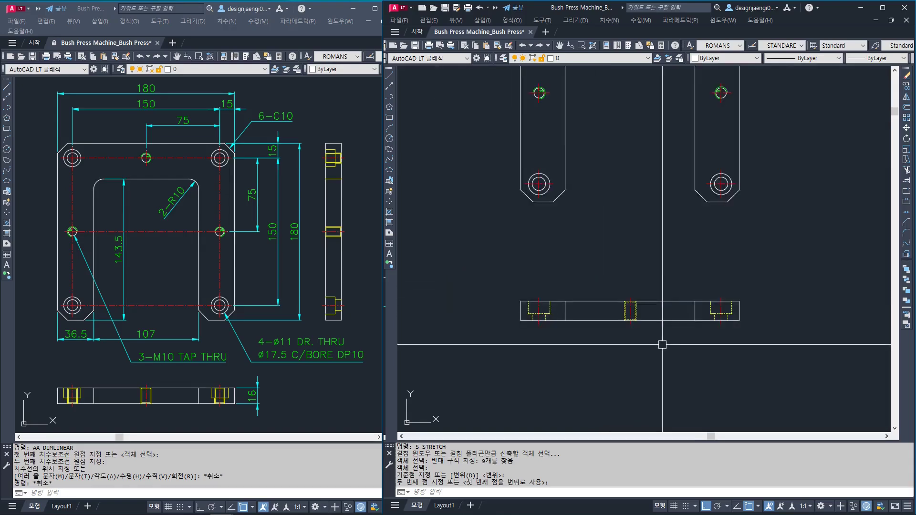
{"action": "key", "text": "Escape"}
Step: Copy the tapped hole outline without its centre line onto the centre lines of both counterbored holes in the projected view
{"action": "scroll", "coordinate": [656, 365], "scroll_direction": "up", "scroll_amount": 4}
{"action": "middle_click_drag", "start_coordinate": [582, 248], "coordinate": [664, 321]}
{"action": "scroll", "coordinate": [441, 297], "scroll_direction": "down", "scroll_amount": 2}
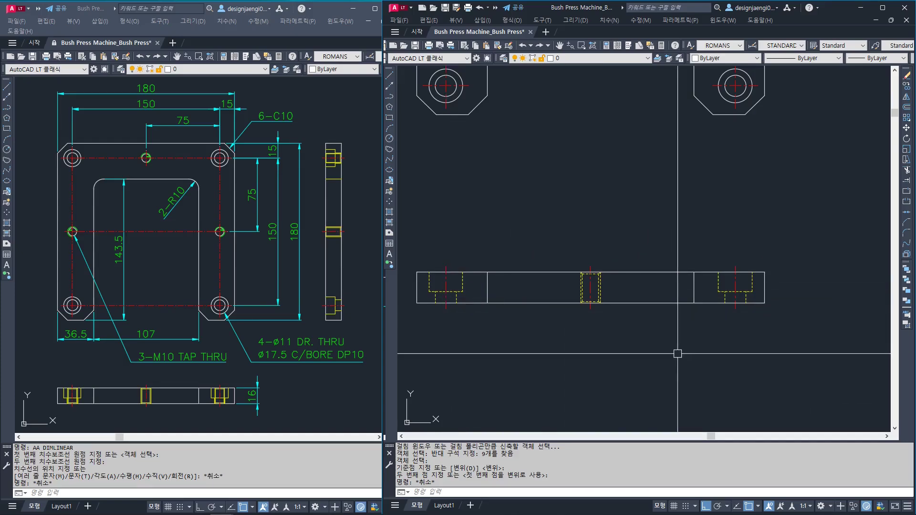
{"action": "type", "text": "CO"}
{"action": "key", "text": "space"}
{"action": "scroll", "coordinate": [625, 305], "scroll_direction": "up", "scroll_amount": 2}
{"action": "left_click", "coordinate": [507, 206]}
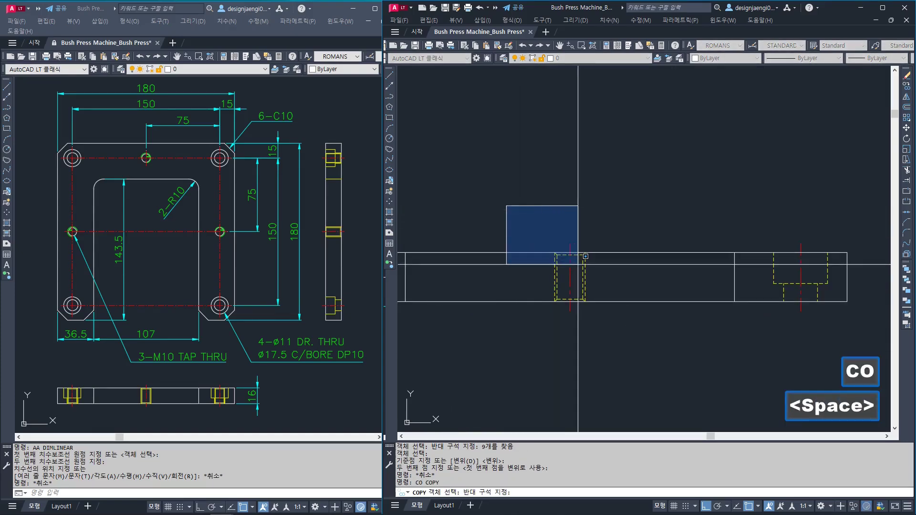
{"action": "left_click", "coordinate": [606, 297]}
{"action": "scroll", "coordinate": [574, 299], "scroll_direction": "up", "scroll_amount": 2}
{"action": "key", "text": "space"}
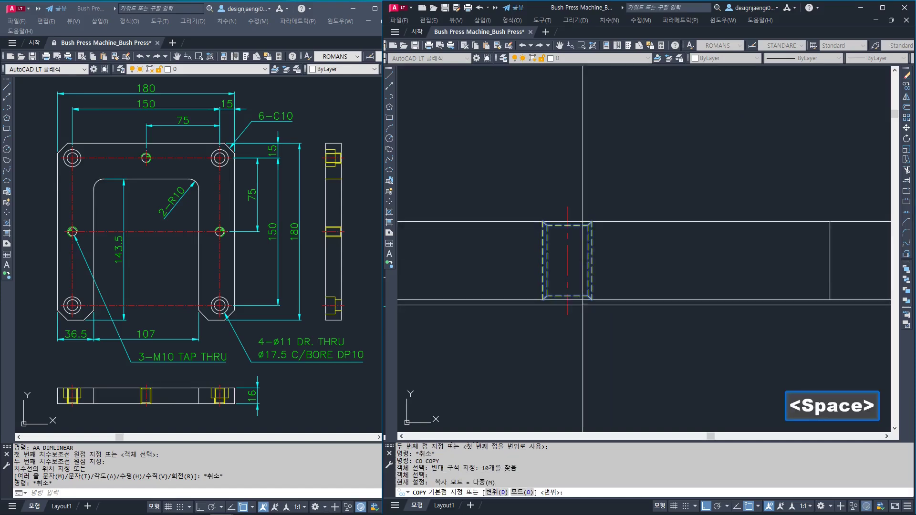
{"action": "left_click", "coordinate": [578, 261]}
{"action": "scroll", "coordinate": [549, 264], "scroll_direction": "down", "scroll_amount": 2}
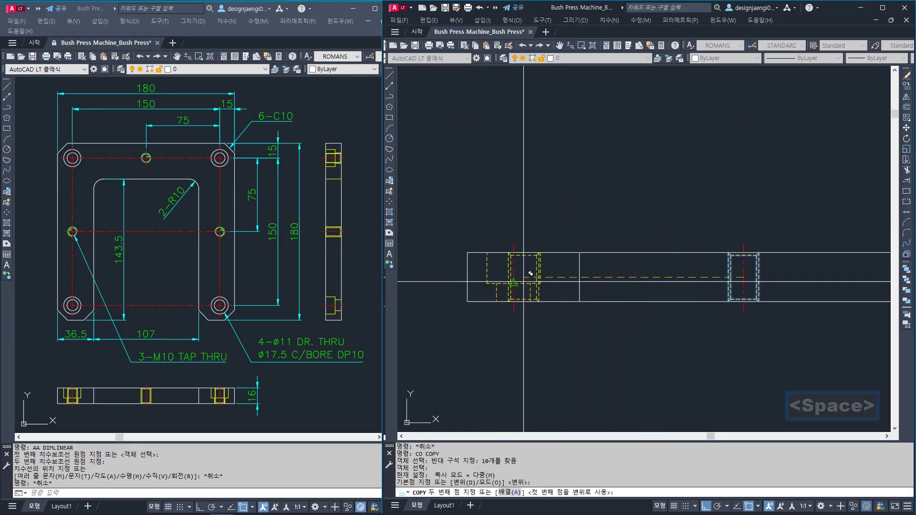
{"action": "middle_click_drag", "start_coordinate": [686, 287], "coordinate": [726, 292]}
{"action": "left_click", "coordinate": [789, 266]}
{"action": "key", "text": "Escape"}
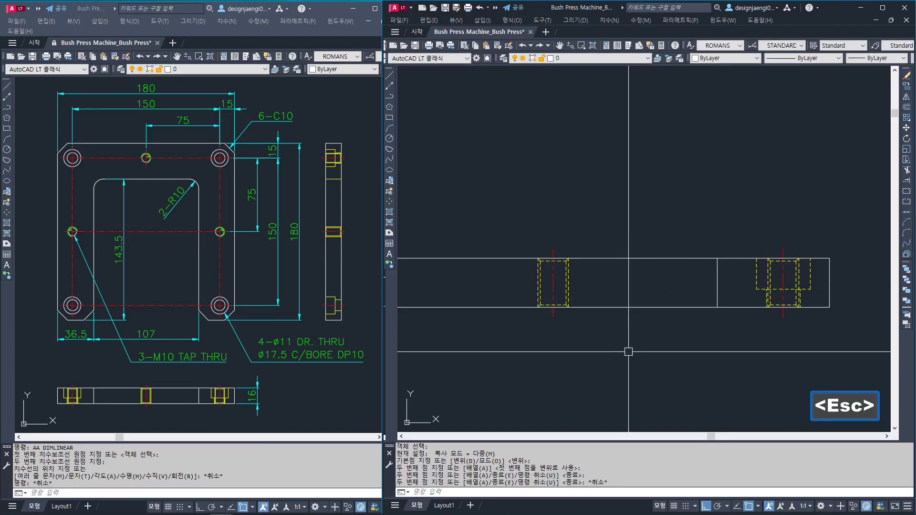
{"action": "key", "text": "Escape"}
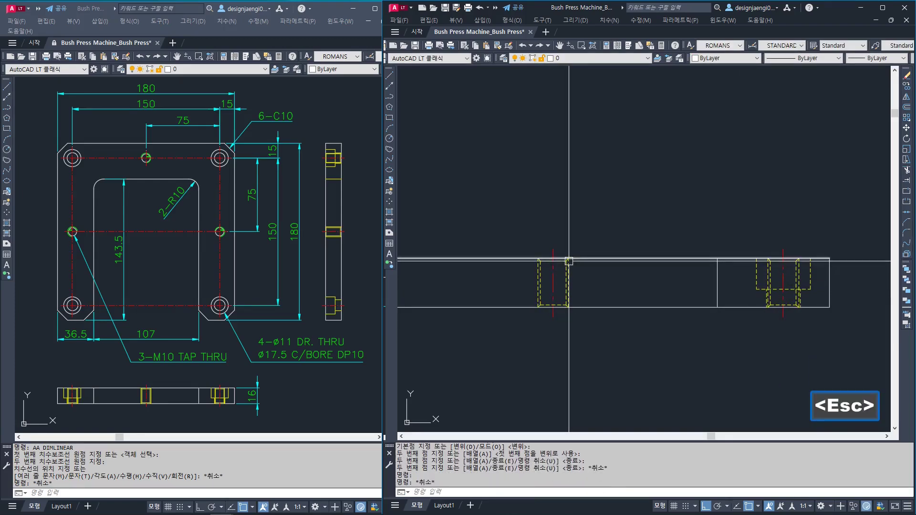
{"action": "left_click", "coordinate": [568, 259]}
{"action": "left_click", "coordinate": [600, 246]}
{"action": "key", "text": "Escape"}
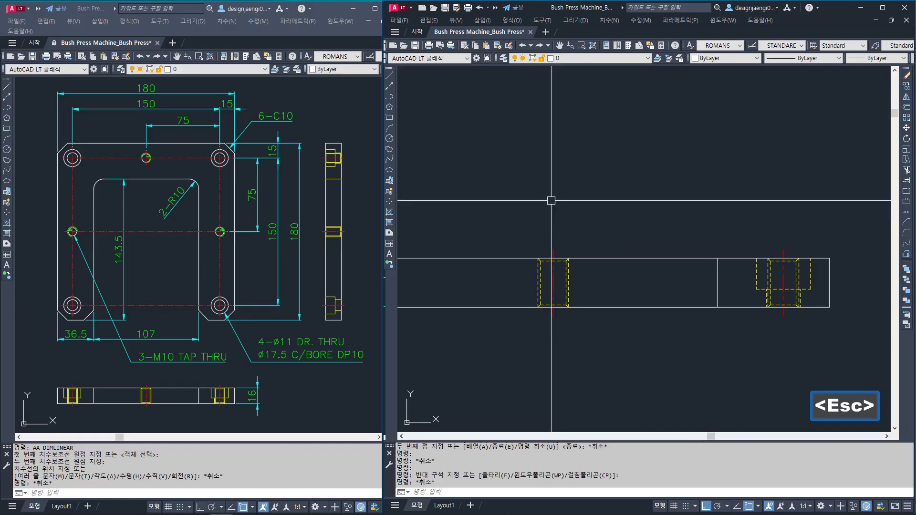
Step: Measure how far the tapped hole's centre line extends beyond the projected view's bottom and top edges
{"action": "type", "text": "AA"}
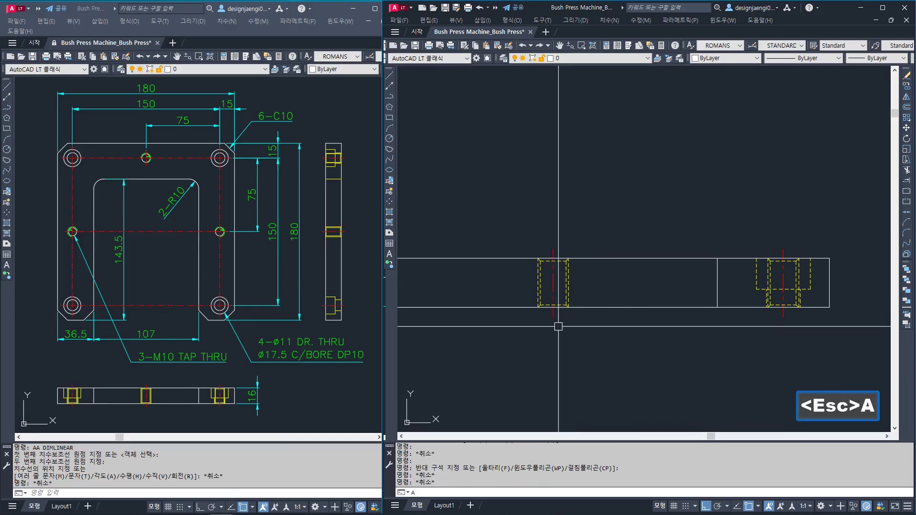
{"action": "key", "text": "space"}
{"action": "left_click", "coordinate": [553, 306]}
{"action": "left_click", "coordinate": [553, 308]}
{"action": "key", "text": "Escape"}
{"action": "key", "text": "space"}
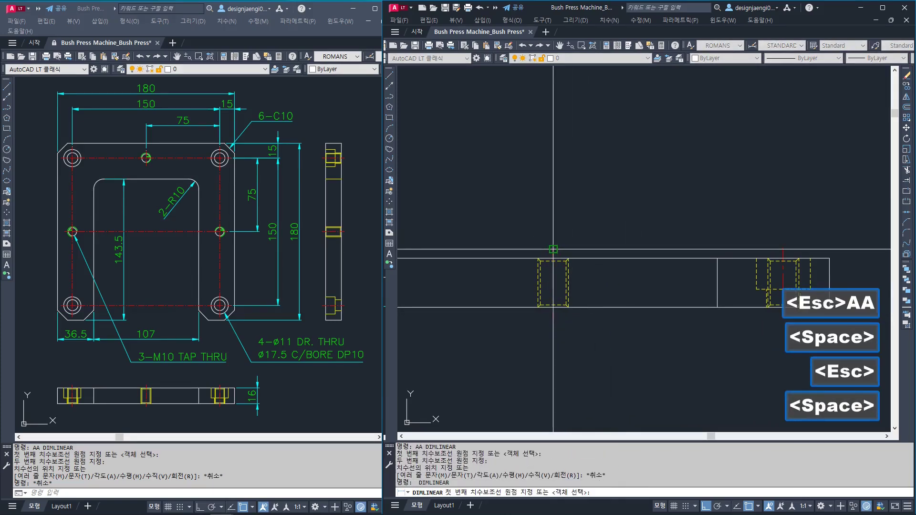
{"action": "left_click", "coordinate": [554, 250]}
{"action": "left_click", "coordinate": [554, 258]}
{"action": "key", "text": "Escape"}
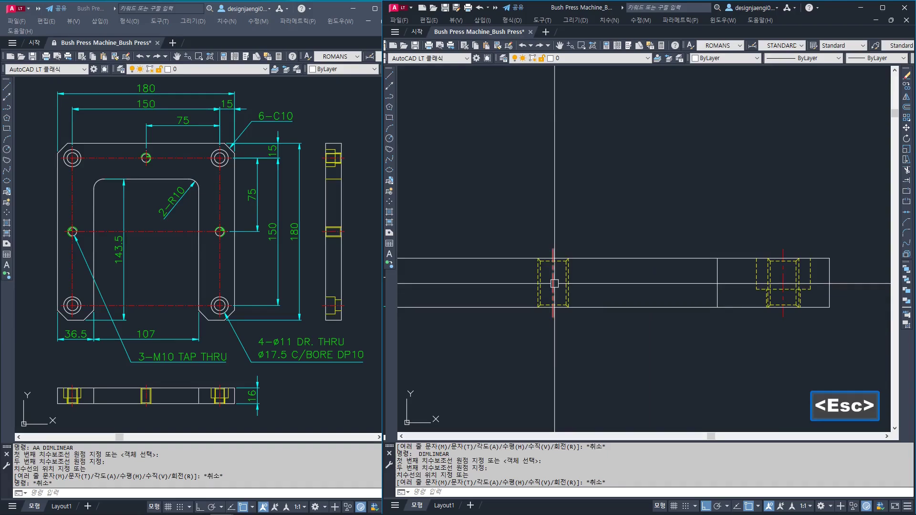
{"action": "key", "text": "Escape"}
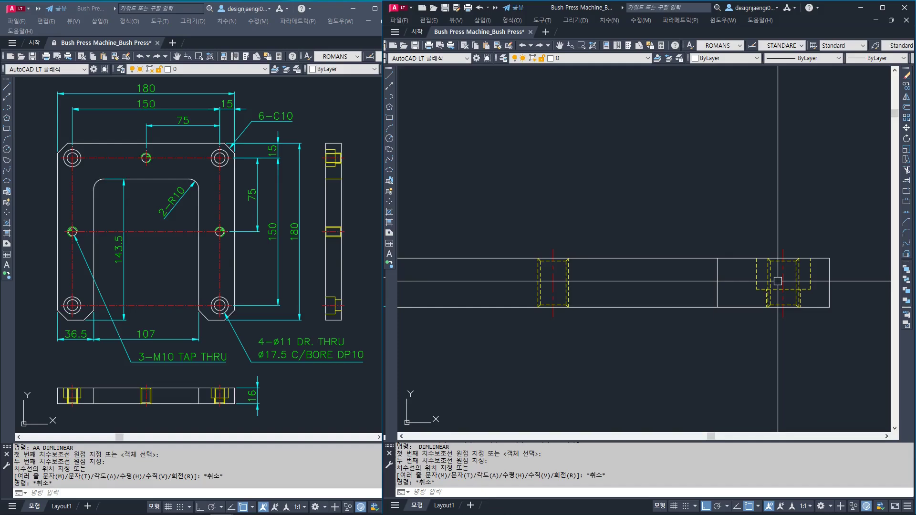
Step: Move the projected view straight up, closer to the slotted plate
{"action": "scroll", "coordinate": [737, 285], "scroll_direction": "down", "scroll_amount": 5}
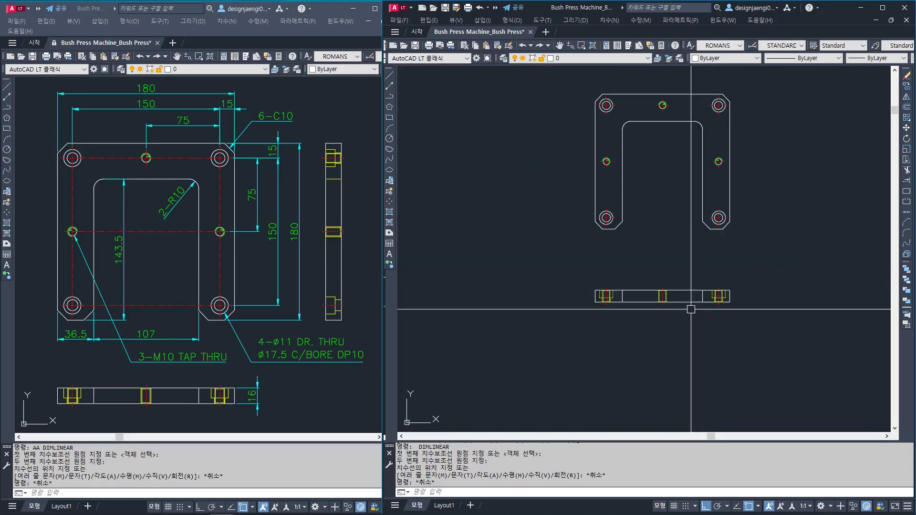
{"action": "key", "text": "Escape"}
{"action": "key", "text": "m"}
{"action": "key", "text": "space"}
{"action": "left_click", "coordinate": [573, 81]}
{"action": "left_click", "coordinate": [764, 315]}
{"action": "key", "text": "space"}
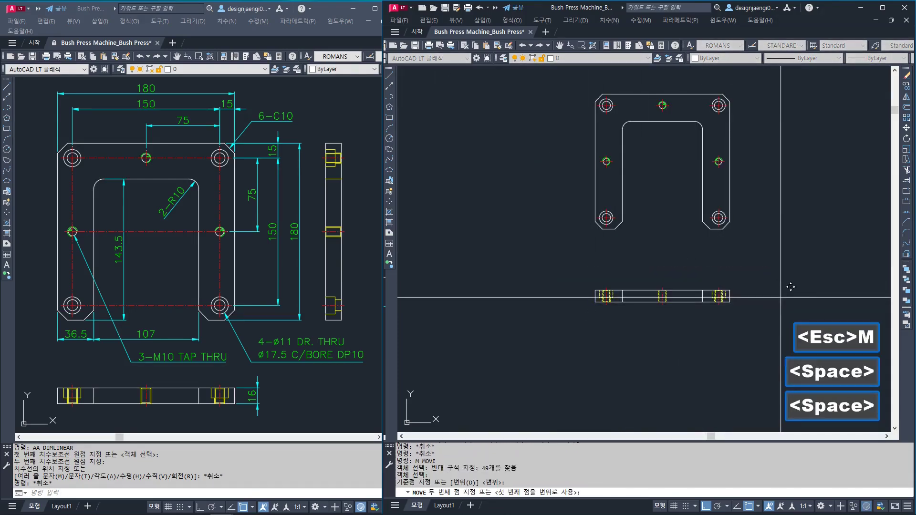
{"action": "left_click", "coordinate": [785, 272]}
{"action": "key", "text": "Escape"}
{"action": "key", "text": "Escape"}
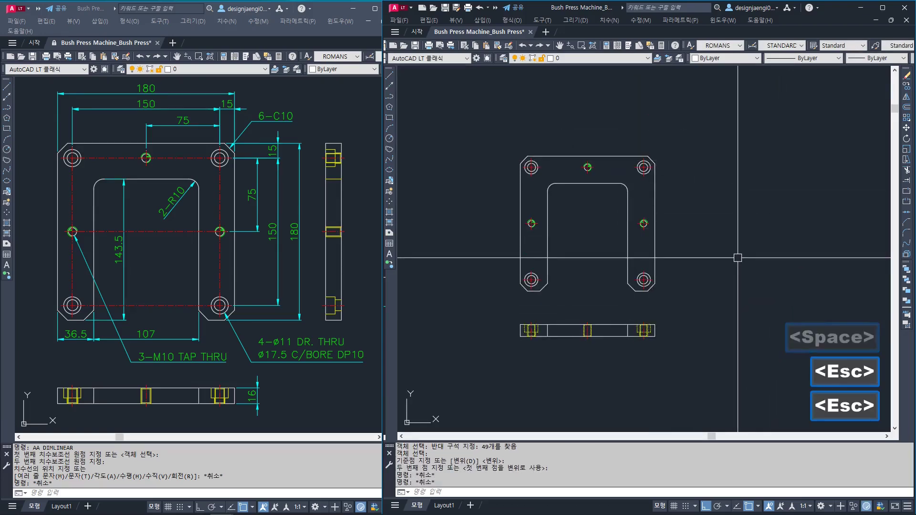
{"action": "left_click", "coordinate": [491, 311]}
{"action": "left_click", "coordinate": [695, 358]}
{"action": "key", "text": "Escape"}
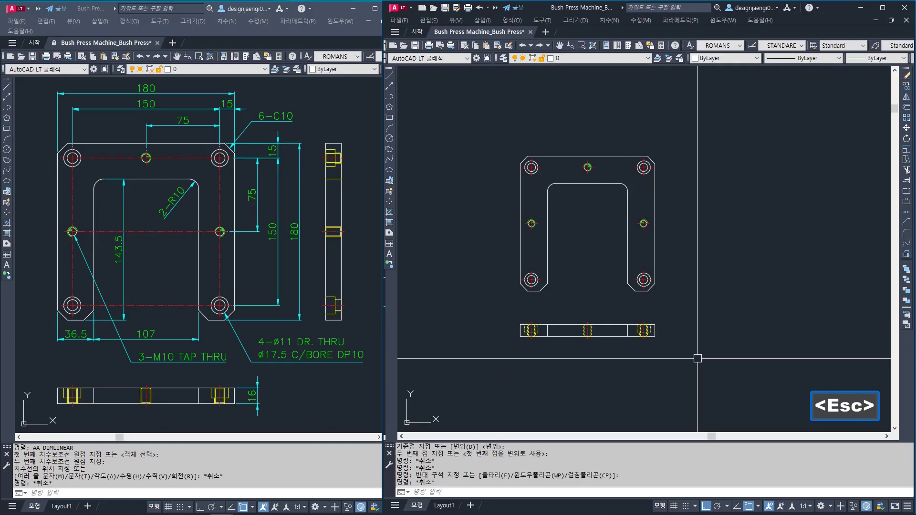
Step: Copy the complete projected view horizontally into the free area right of the original
{"action": "type", "text": "co"}
{"action": "key", "text": "space"}
{"action": "left_click", "coordinate": [516, 319]}
{"action": "left_click", "coordinate": [677, 357]}
{"action": "key", "text": "space"}
{"action": "middle_click_drag", "start_coordinate": [678, 357], "coordinate": [555, 345]}
{"action": "left_click", "coordinate": [460, 319]}
{"action": "left_click", "coordinate": [647, 359]}
{"action": "key", "text": "Escape"}
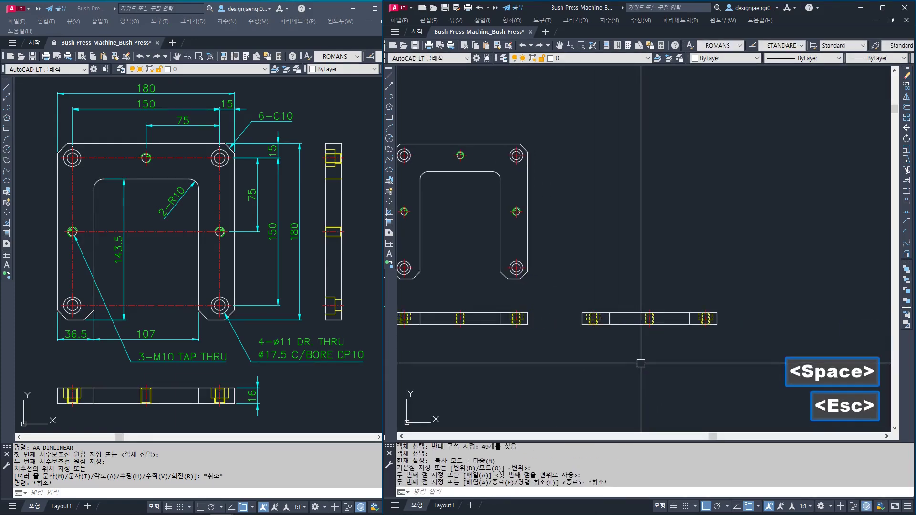
Step: Rotate the copied projected view by 90 degrees about the middle of its bottom edge so it stands upright
{"action": "type", "text": "ro"}
{"action": "key", "text": "space"}
{"action": "left_click", "coordinate": [742, 297]}
{"action": "left_click", "coordinate": [575, 334]}
{"action": "key", "text": "space"}
{"action": "left_click", "coordinate": [650, 324]}
{"action": "key", "text": "space"}
{"action": "key", "text": "Escape"}
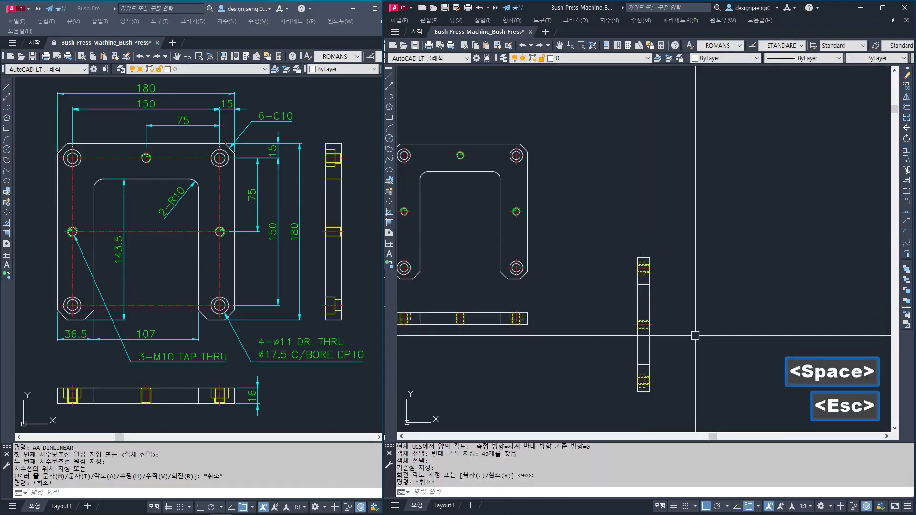
Step: Move the upright view so its top corner meets the end of the plate's top edge at the right chamfer
{"action": "key", "text": "Escape"}
{"action": "type", "text": "m"}
{"action": "key", "text": "space"}
{"action": "left_click", "coordinate": [707, 246]}
{"action": "left_click", "coordinate": [616, 402]}
{"action": "key", "text": "space"}
{"action": "left_click", "coordinate": [642, 260]}
{"action": "scroll", "coordinate": [617, 154], "scroll_direction": "up", "scroll_amount": 3}
{"action": "middle_click_drag", "start_coordinate": [618, 153], "coordinate": [677, 134]}
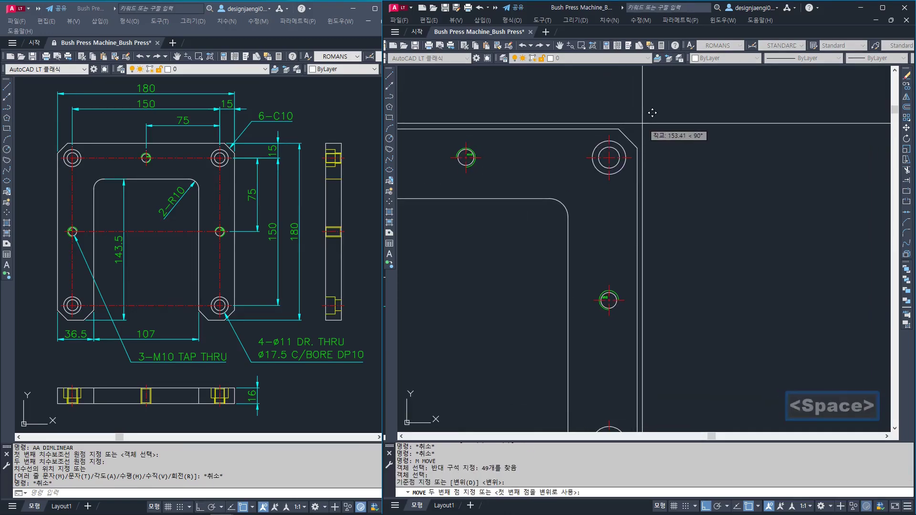
{"action": "scroll", "coordinate": [624, 136], "scroll_direction": "down", "scroll_amount": 3}
{"action": "key", "text": "Escape"}
{"action": "scroll", "coordinate": [621, 267], "scroll_direction": "up", "scroll_amount": 3}
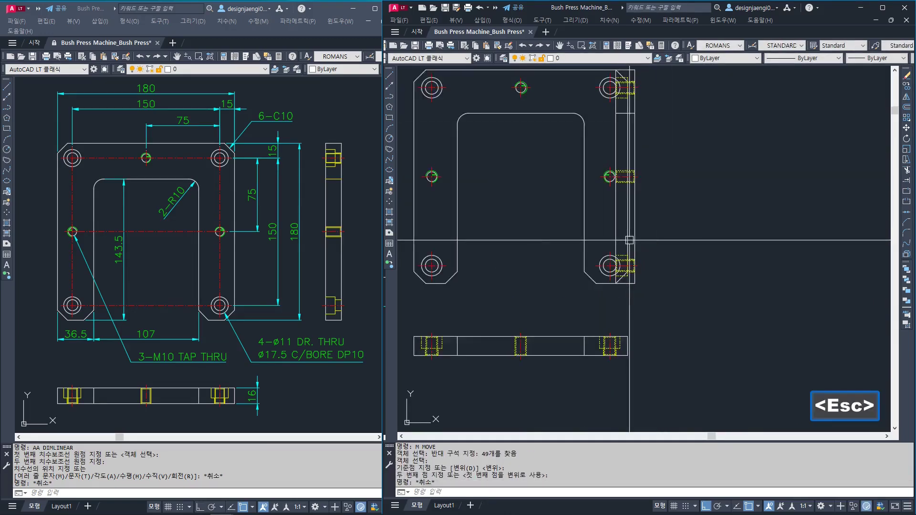
Step: Move the previously selected upright view horizontally to the right, clear of the plate, as its side view
{"action": "scroll", "coordinate": [608, 306], "scroll_direction": "down", "scroll_amount": 2}
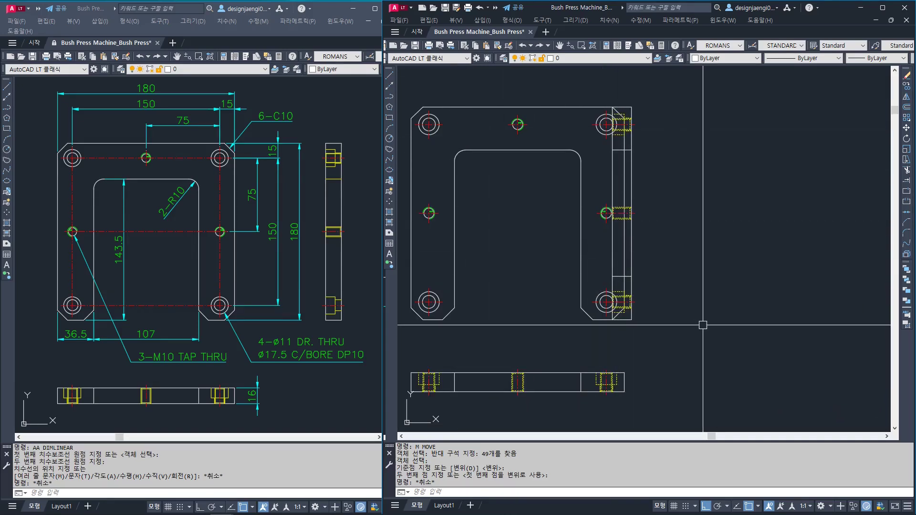
{"action": "key", "text": "space"}
{"action": "type", "text": "P"}
{"action": "key", "text": "space"}
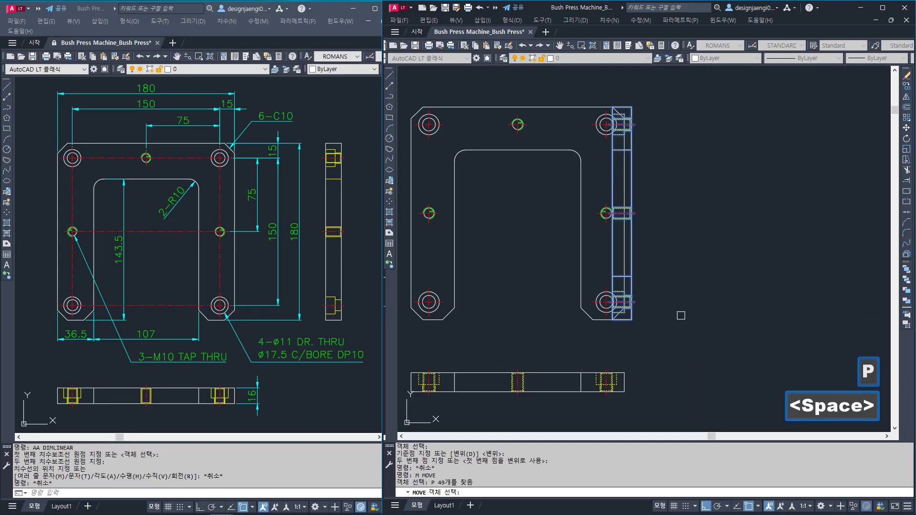
{"action": "key", "text": "space"}
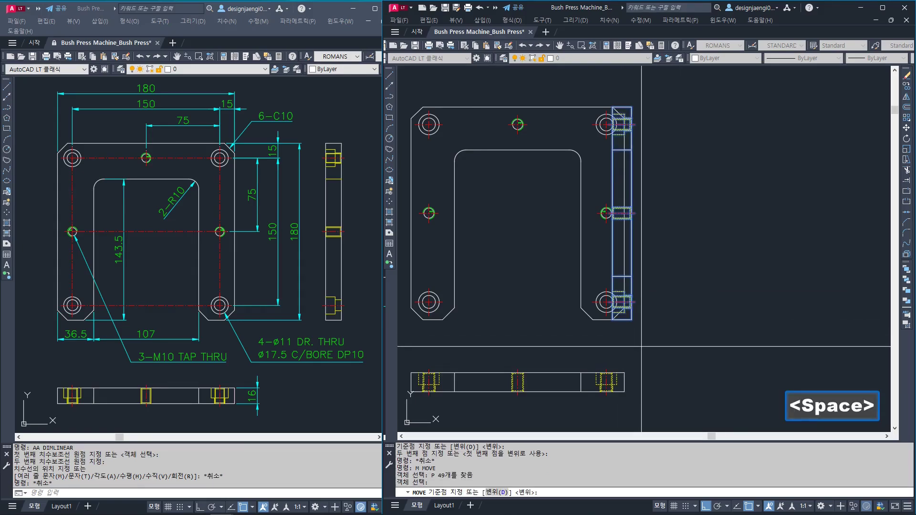
{"action": "left_click", "coordinate": [657, 343]}
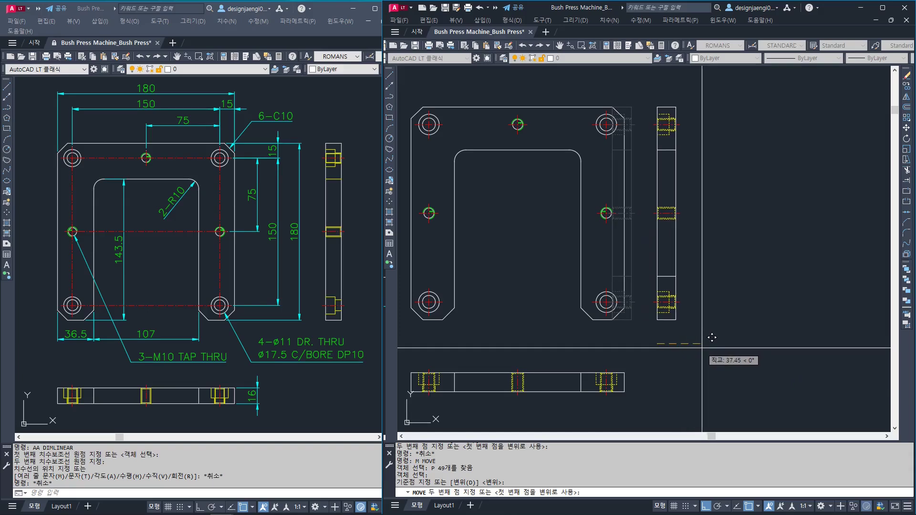
{"action": "left_click", "coordinate": [712, 343]}
{"action": "key", "text": "Escape"}
{"action": "middle_click_drag", "start_coordinate": [594, 316], "coordinate": [720, 340]}
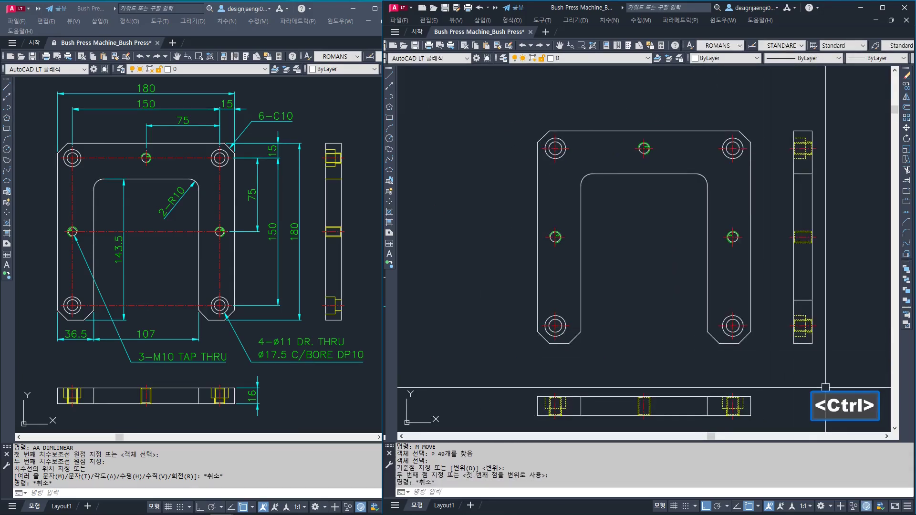
{"action": "key", "text": "ctrl+3"}
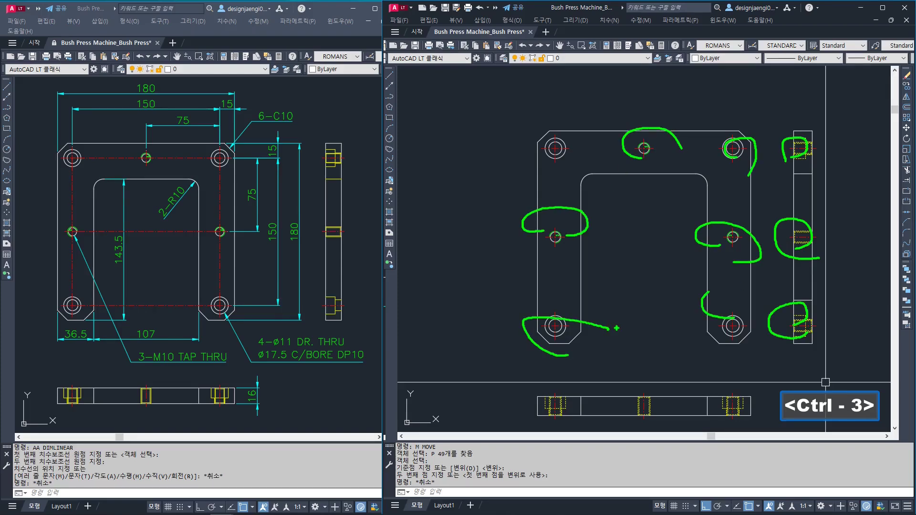
{"action": "key", "text": "Escape"}
{"action": "scroll", "coordinate": [783, 315], "scroll_direction": "up", "scroll_amount": 4}
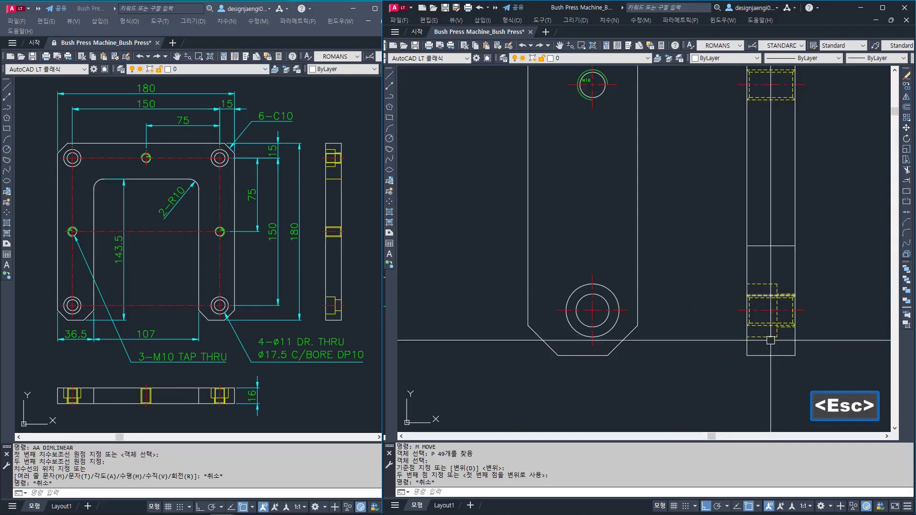
{"action": "scroll", "coordinate": [783, 319], "scroll_direction": "up", "scroll_amount": 2}
{"action": "scroll", "coordinate": [757, 316], "scroll_direction": "down", "scroll_amount": 1}
{"action": "left_click", "coordinate": [747, 286]}
{"action": "key", "text": "Escape"}
{"action": "scroll", "coordinate": [742, 316], "scroll_direction": "down", "scroll_amount": 2}
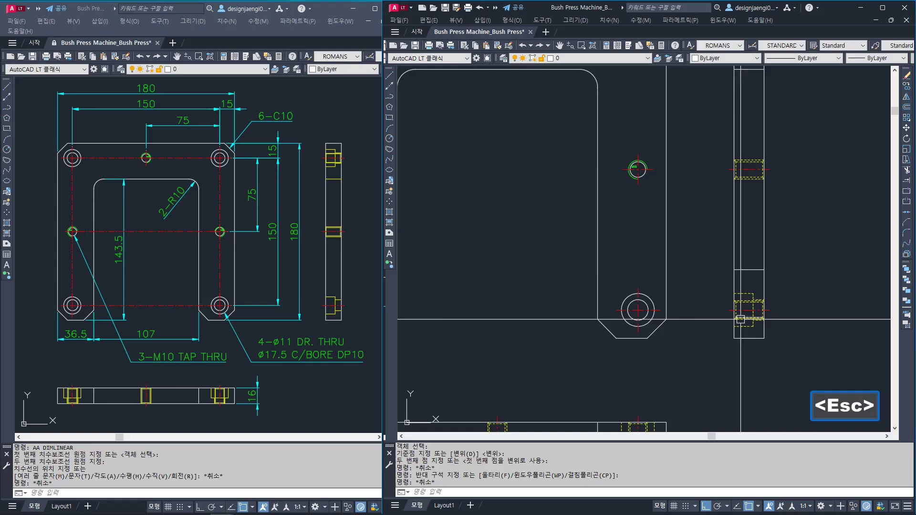
{"action": "scroll", "coordinate": [737, 296], "scroll_direction": "up", "scroll_amount": 3}
{"action": "scroll", "coordinate": [693, 295], "scroll_direction": "down", "scroll_amount": 3}
{"action": "scroll", "coordinate": [491, 292], "scroll_direction": "down", "scroll_amount": 2}
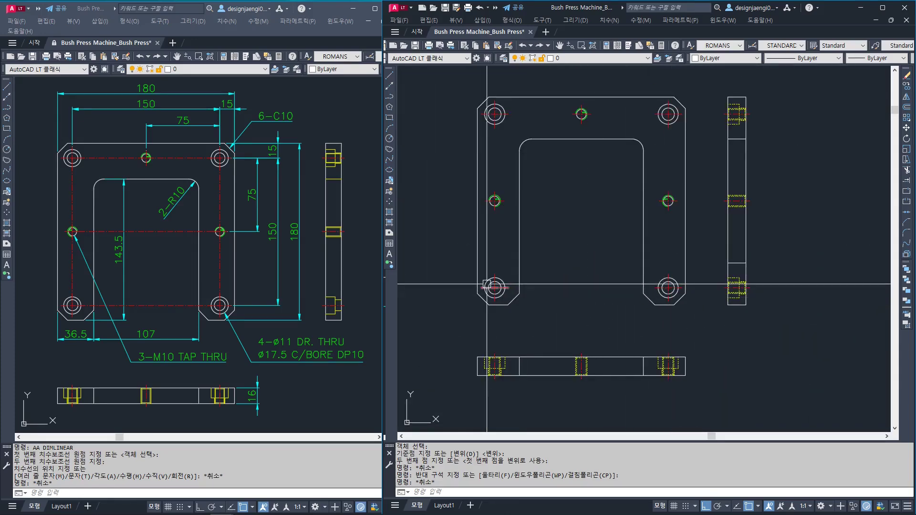
Step: Delete the tapped hole outline from the side view's lower counterbored hole, keeping the counterbore profile and centre line
{"action": "scroll", "coordinate": [745, 289], "scroll_direction": "up", "scroll_amount": 5}
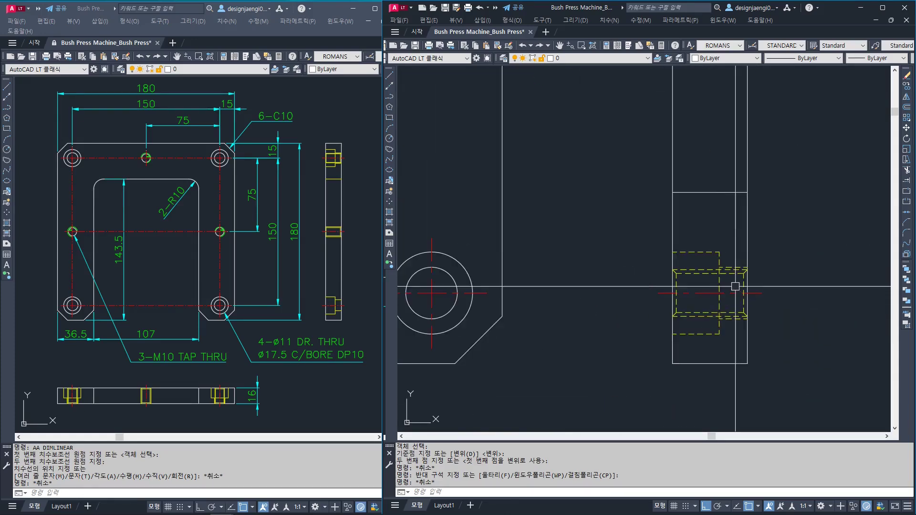
{"action": "left_click", "coordinate": [582, 243]}
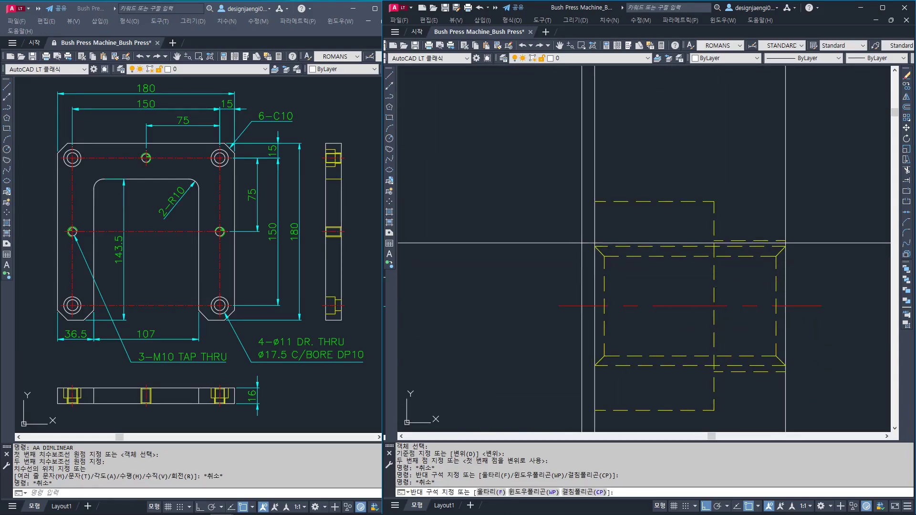
{"action": "left_click", "coordinate": [810, 367]}
{"action": "key", "text": "Delete"}
{"action": "scroll", "coordinate": [783, 374], "scroll_direction": "down", "scroll_amount": 4}
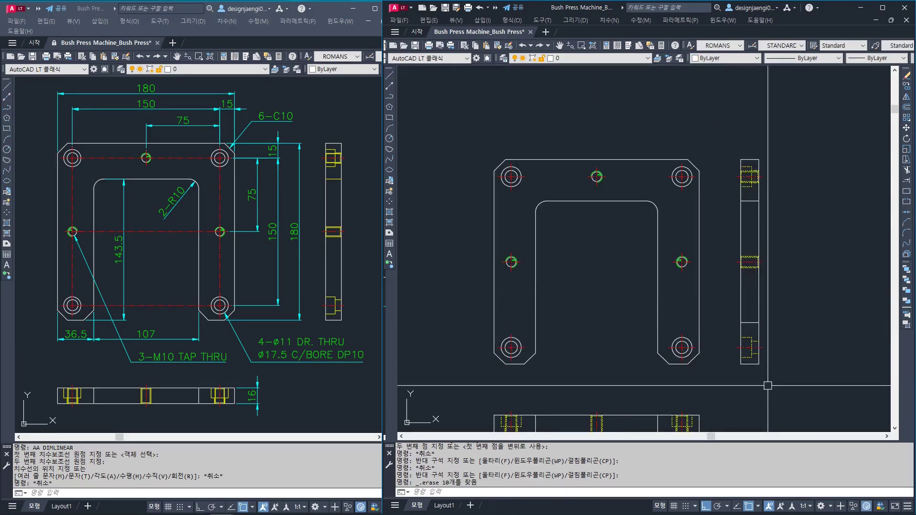
{"action": "key", "text": "ctrl+3"}
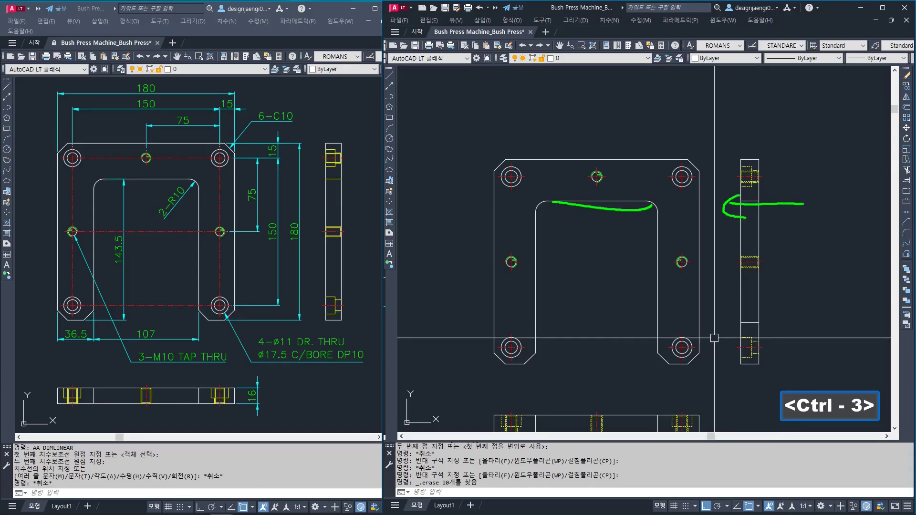
{"action": "key", "text": "Escape"}
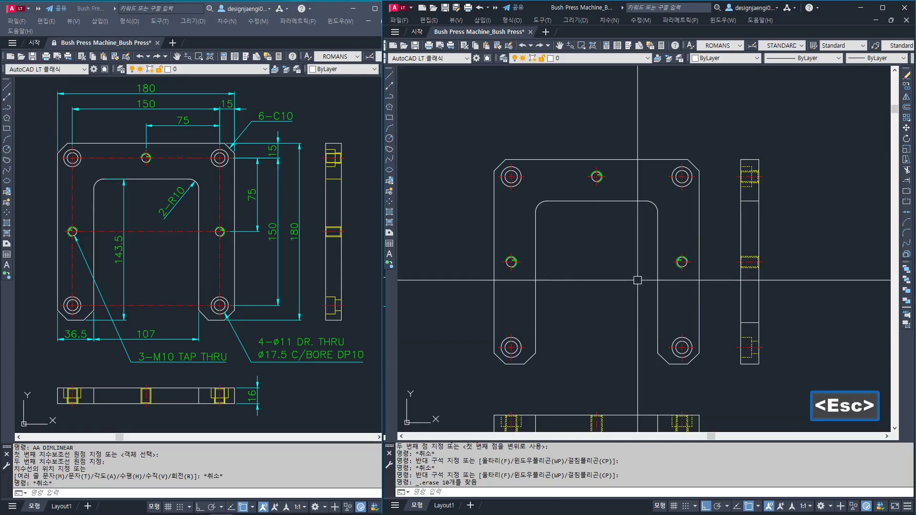
Step: Draw a horizontal line from the slot's top edge across the side view to check the edge alignment, and delete this check line
{"action": "key", "text": "l"}
{"action": "key", "text": "space"}
{"action": "left_click", "coordinate": [598, 202]}
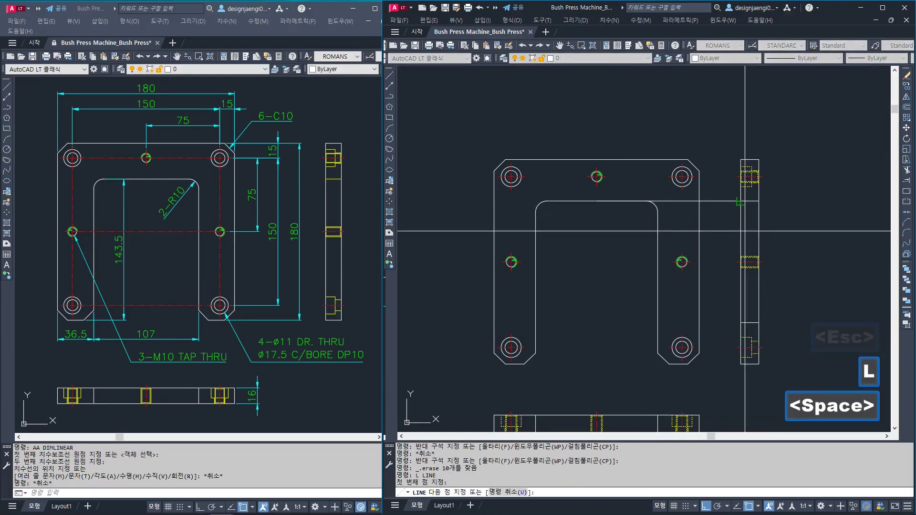
{"action": "left_click", "coordinate": [819, 202]}
{"action": "key", "text": "Escape"}
{"action": "scroll", "coordinate": [798, 207], "scroll_direction": "up", "scroll_amount": 2}
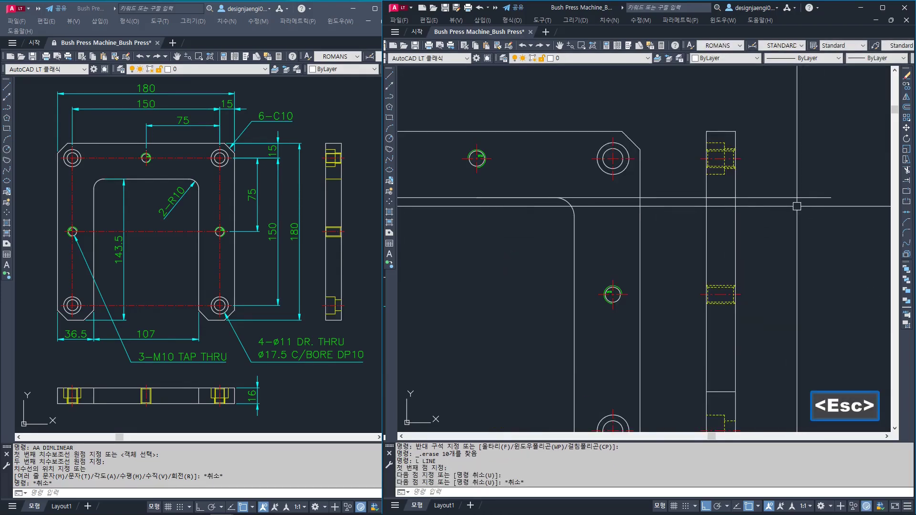
{"action": "left_click", "coordinate": [773, 188]}
{"action": "left_click", "coordinate": [768, 234]}
{"action": "key", "text": "Delete"}
Step: Put the side view's horizontal line for the slot's top edge on layer 002 as a hidden line
{"action": "left_click", "coordinate": [689, 190]}
{"action": "left_click", "coordinate": [784, 225]}
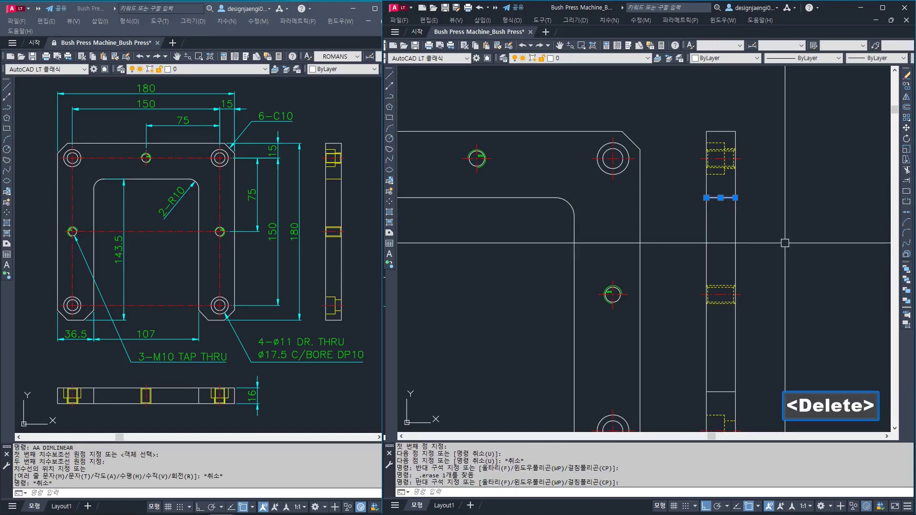
{"action": "left_click", "coordinate": [596, 59]}
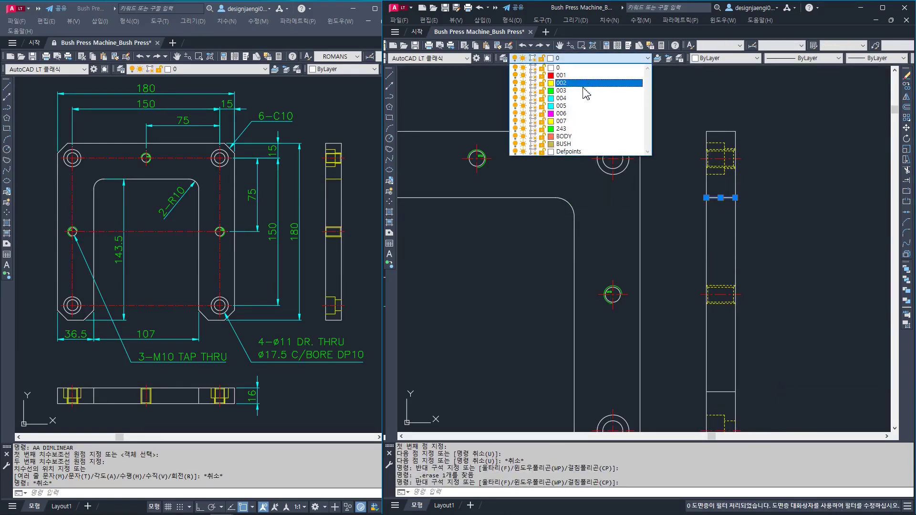
{"action": "key", "text": "Escape"}
Step: Delete the leftover solid horizontal line just above the lower counterbored hole in the side view
{"action": "scroll", "coordinate": [644, 221], "scroll_direction": "down", "scroll_amount": 3}
{"action": "scroll", "coordinate": [669, 258], "scroll_direction": "up", "scroll_amount": 4}
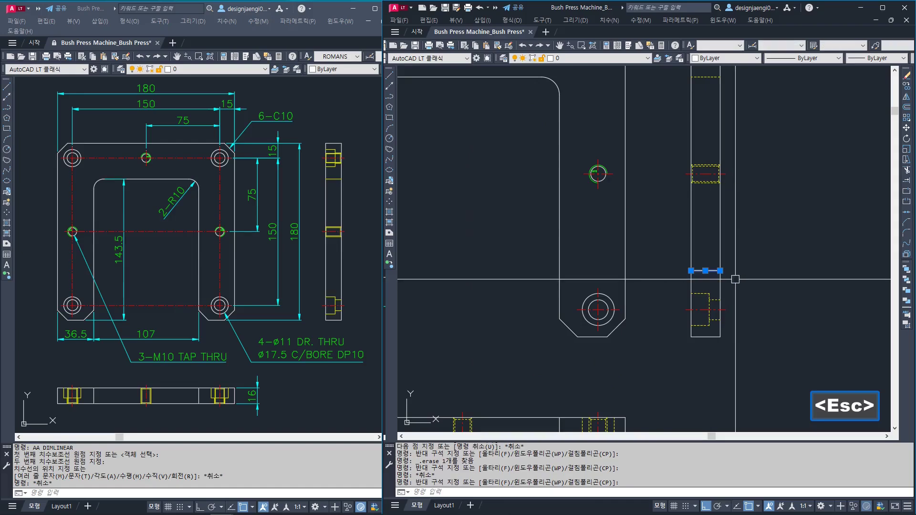
{"action": "key", "text": "Escape"}
{"action": "key", "text": "Escape"}
{"action": "key", "text": "Escape"}
{"action": "left_click", "coordinate": [666, 253]}
{"action": "left_click", "coordinate": [735, 265]}
{"action": "key", "text": "Delete"}
{"action": "scroll", "coordinate": [761, 268], "scroll_direction": "down", "scroll_amount": 3}
{"action": "scroll", "coordinate": [783, 329], "scroll_direction": "up", "scroll_amount": 3}
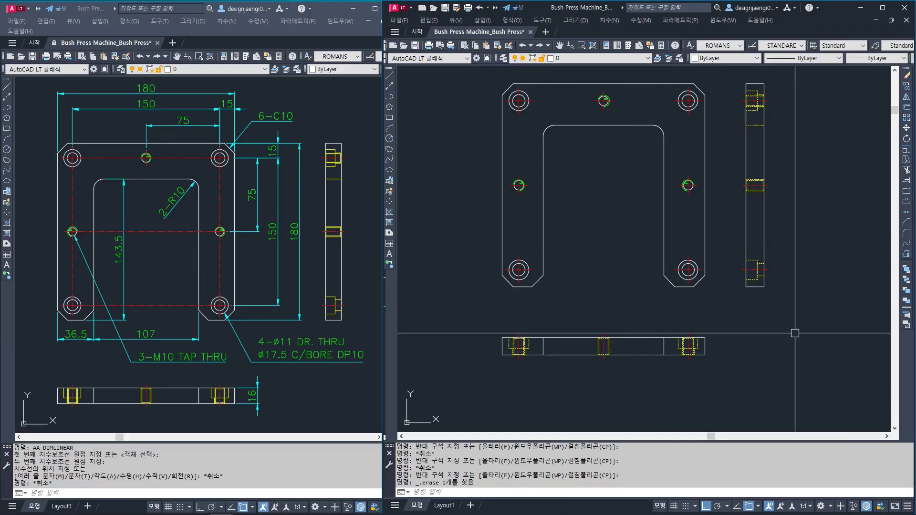
{"action": "middle_click_drag", "start_coordinate": [795, 333], "coordinate": [793, 361]}
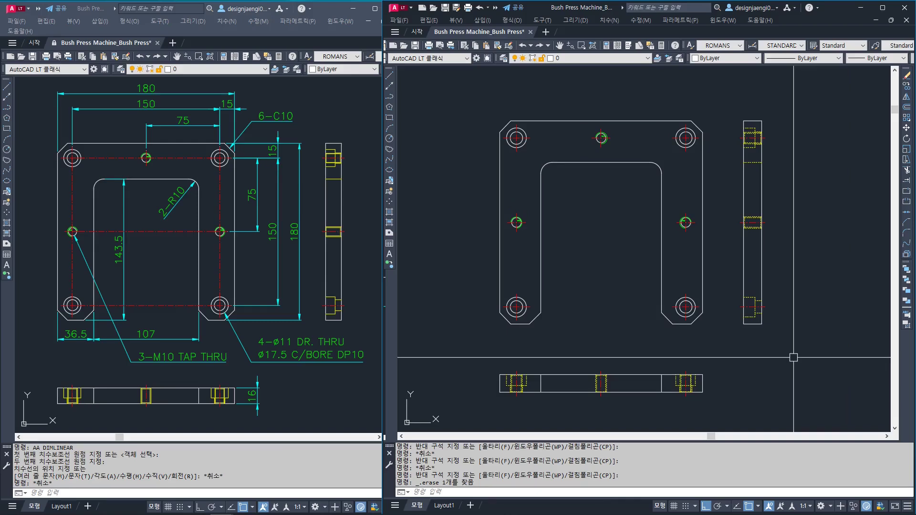